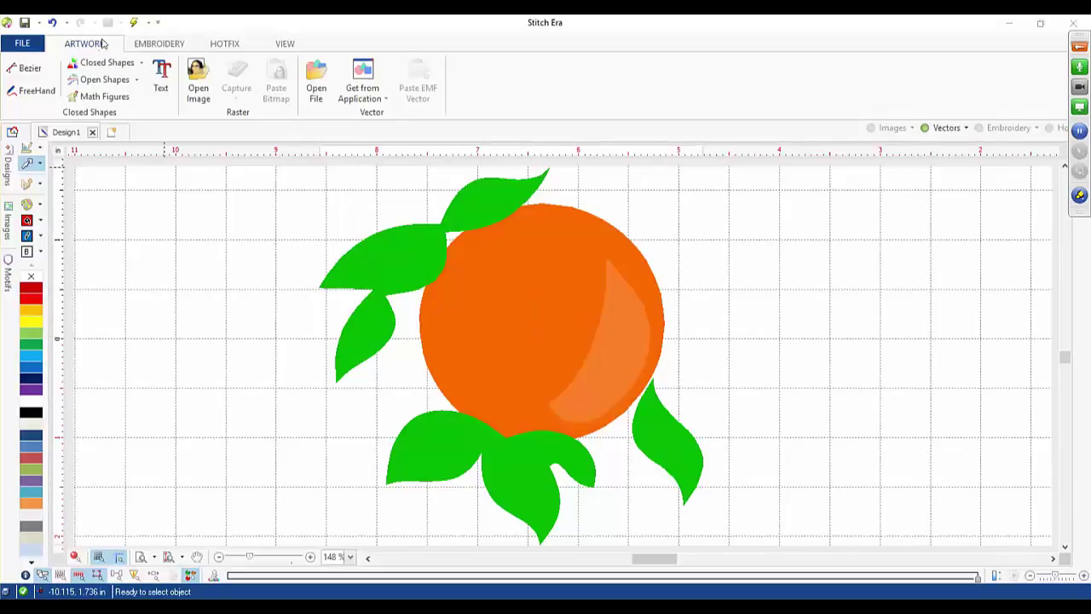
- Create an Area with Pattern embroidery object from the orange circle, leaving out its highlight, using Auto Complete tracing
{"action": "left_click", "coordinate": [146, 47]}
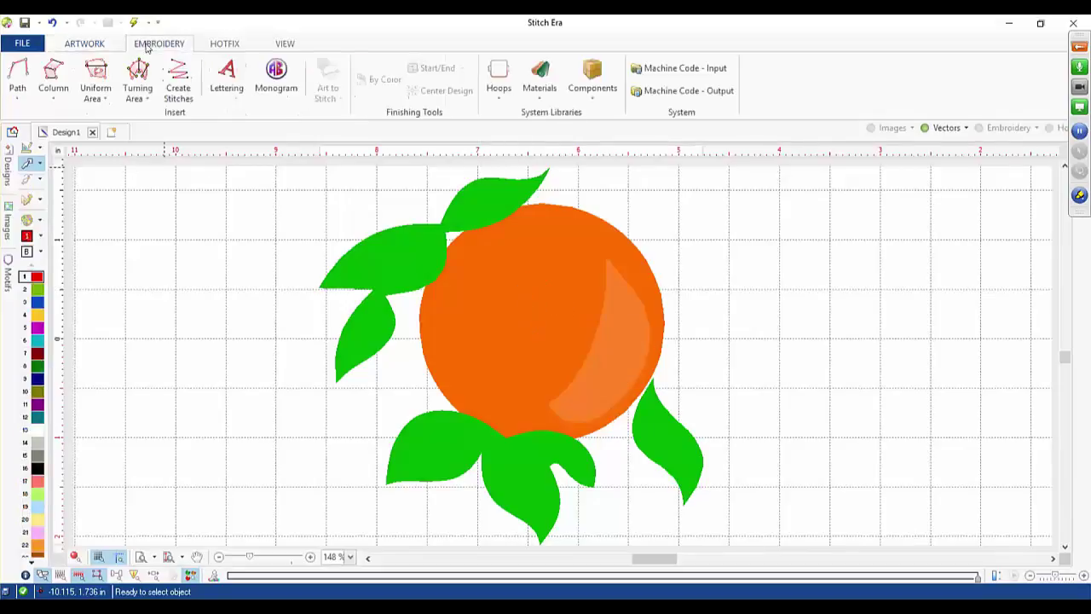
{"action": "left_click", "coordinate": [101, 80]}
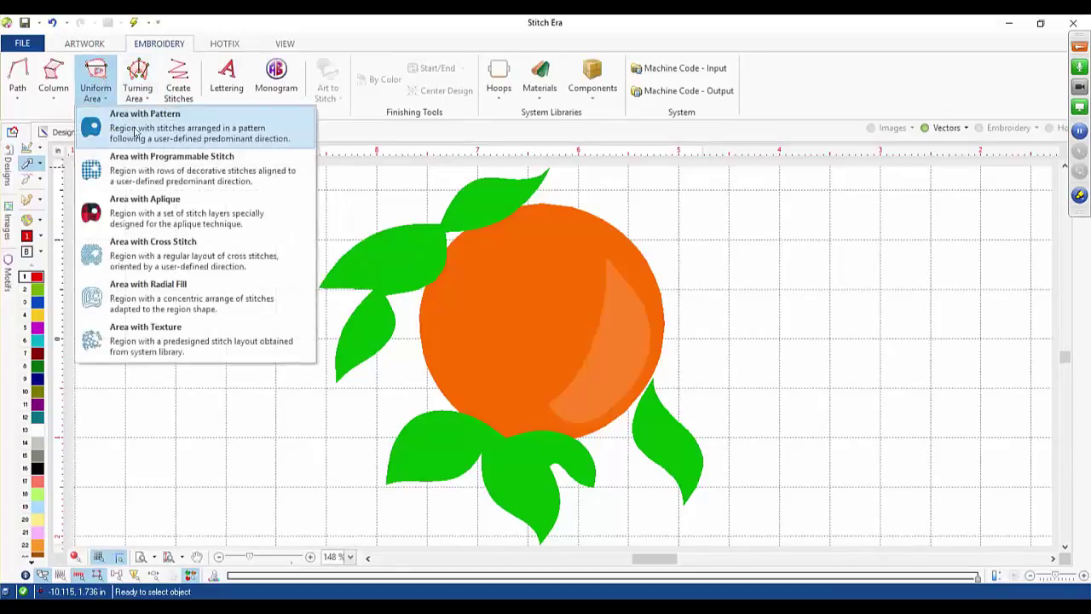
{"action": "left_click", "coordinate": [134, 128]}
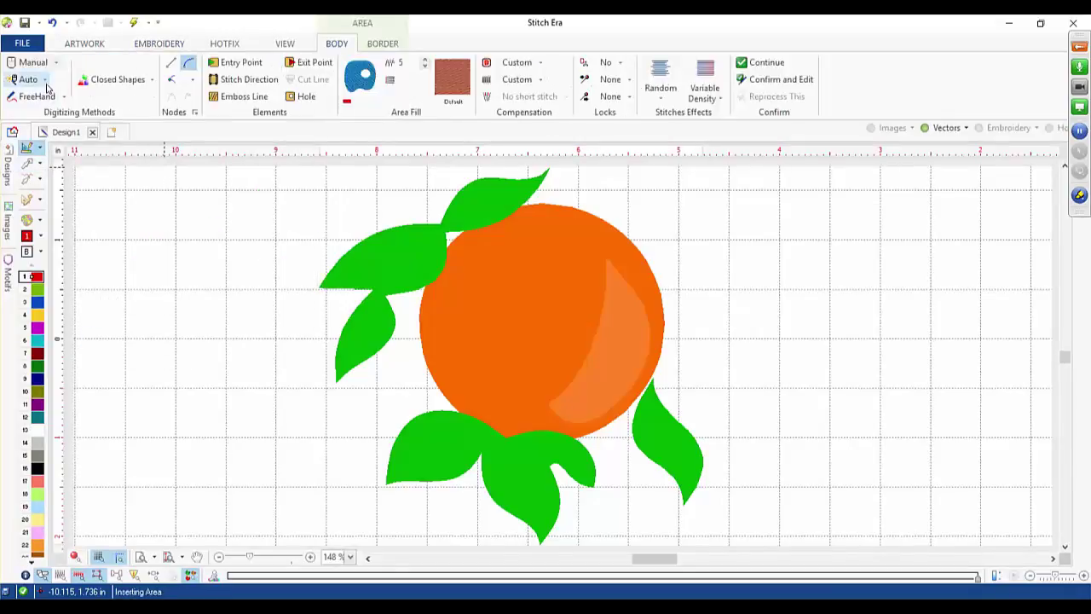
{"action": "left_click", "coordinate": [43, 81]}
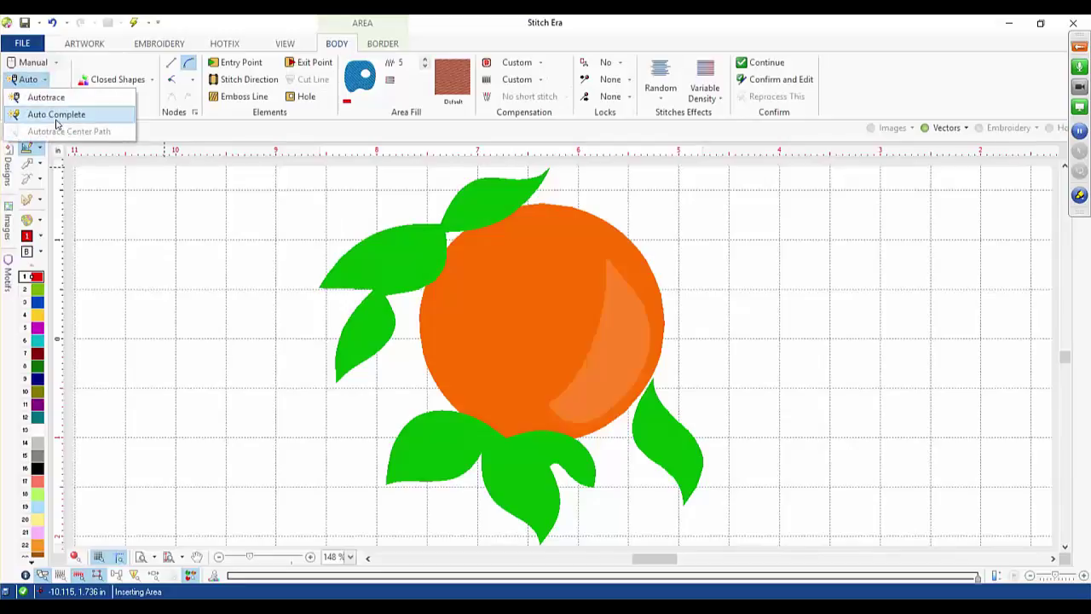
{"action": "left_click", "coordinate": [56, 115]}
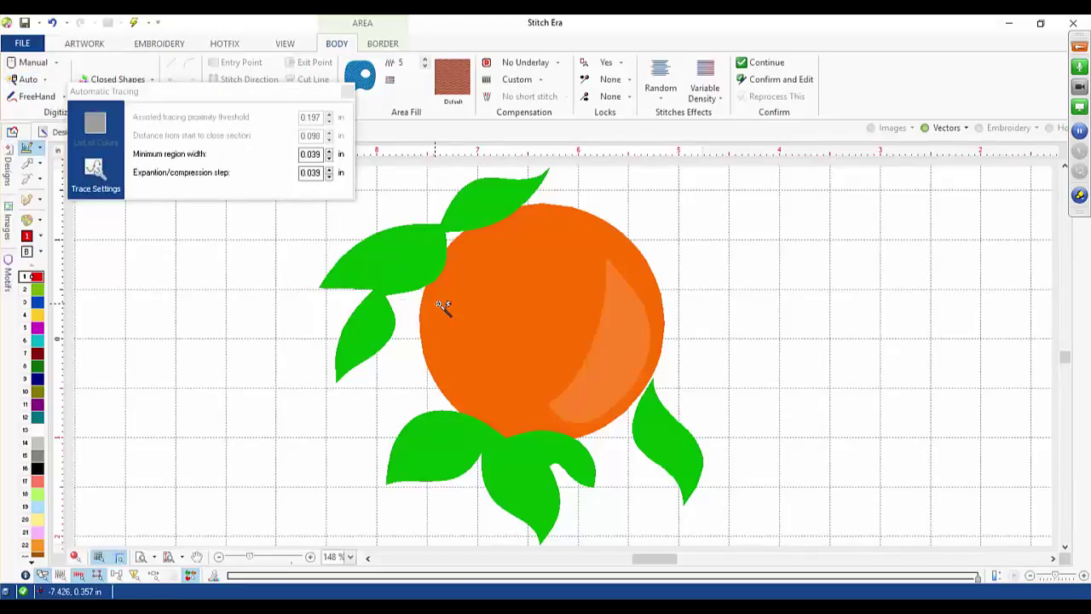
{"action": "left_click", "coordinate": [512, 312]}
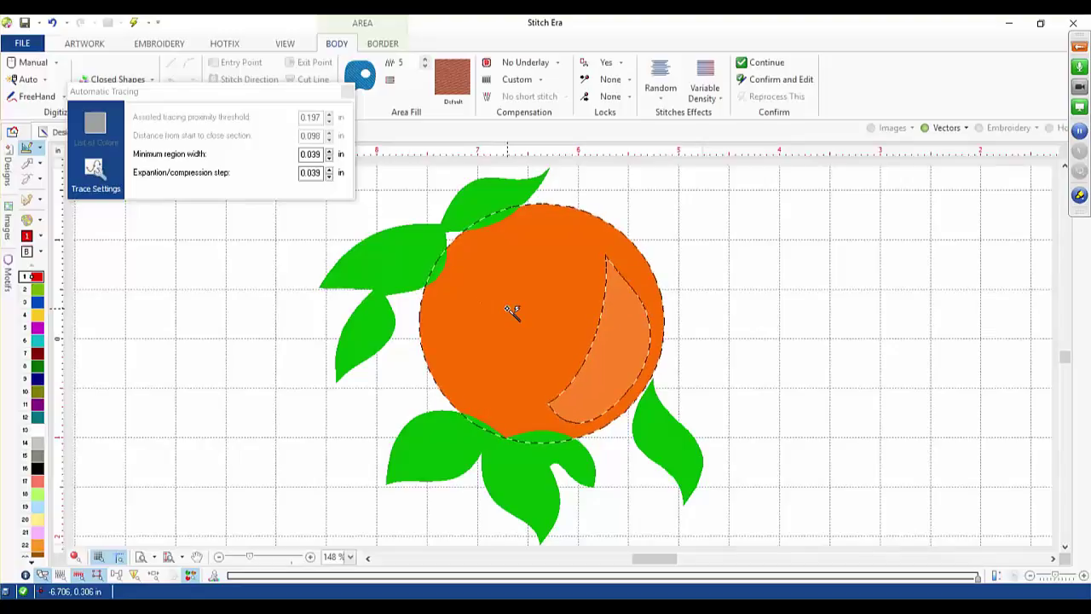
{"action": "key", "text": "Return"}
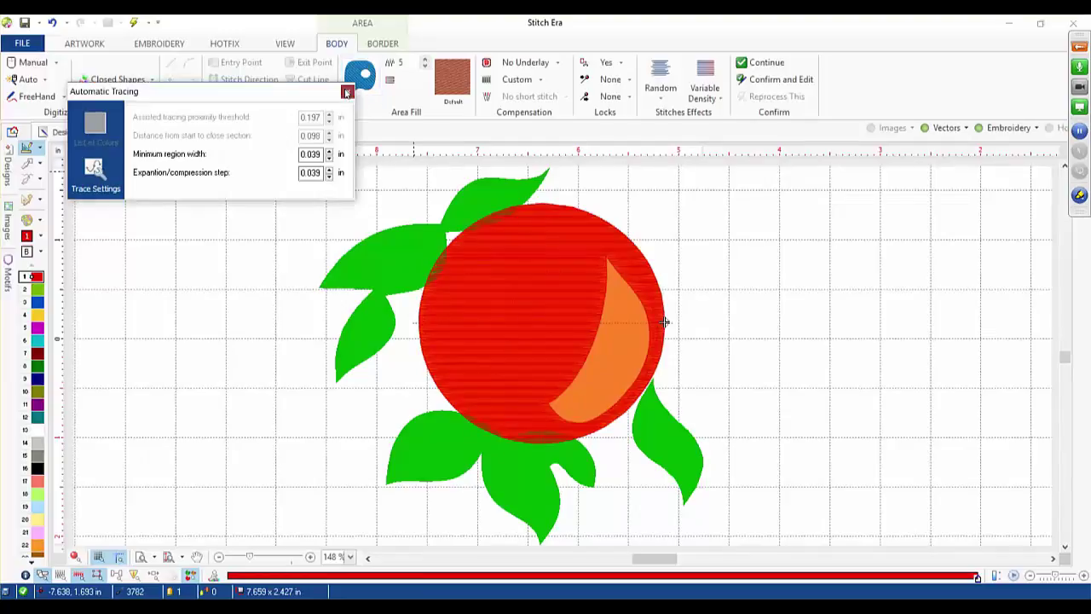
- Display the circle's stitches in 3D and hide the vector artwork
{"action": "scroll", "coordinate": [525, 302], "scroll_direction": "up", "scroll_amount": 1}
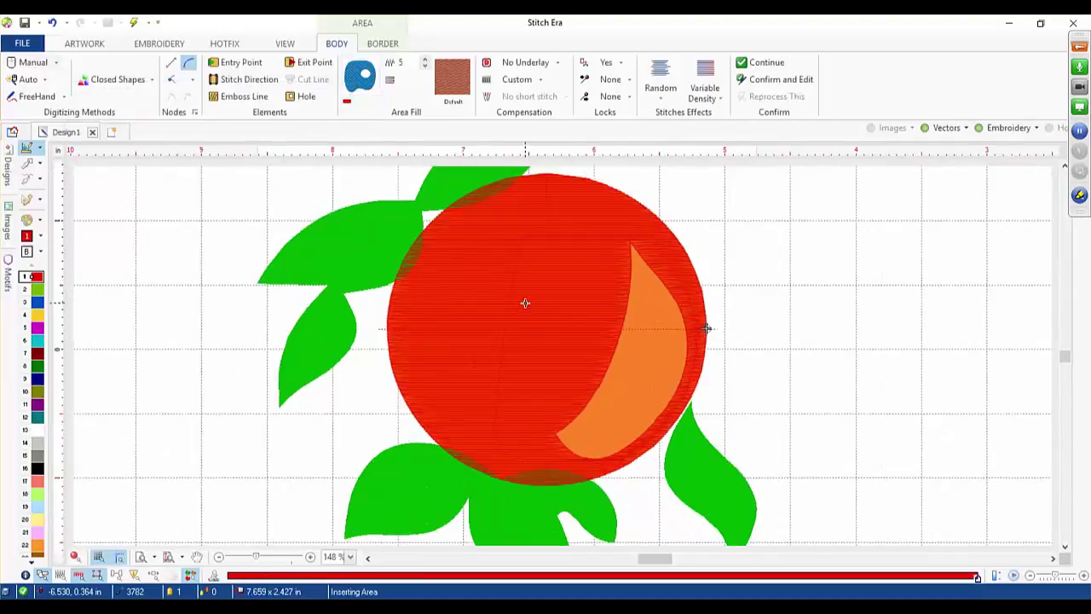
{"action": "left_click", "coordinate": [74, 557]}
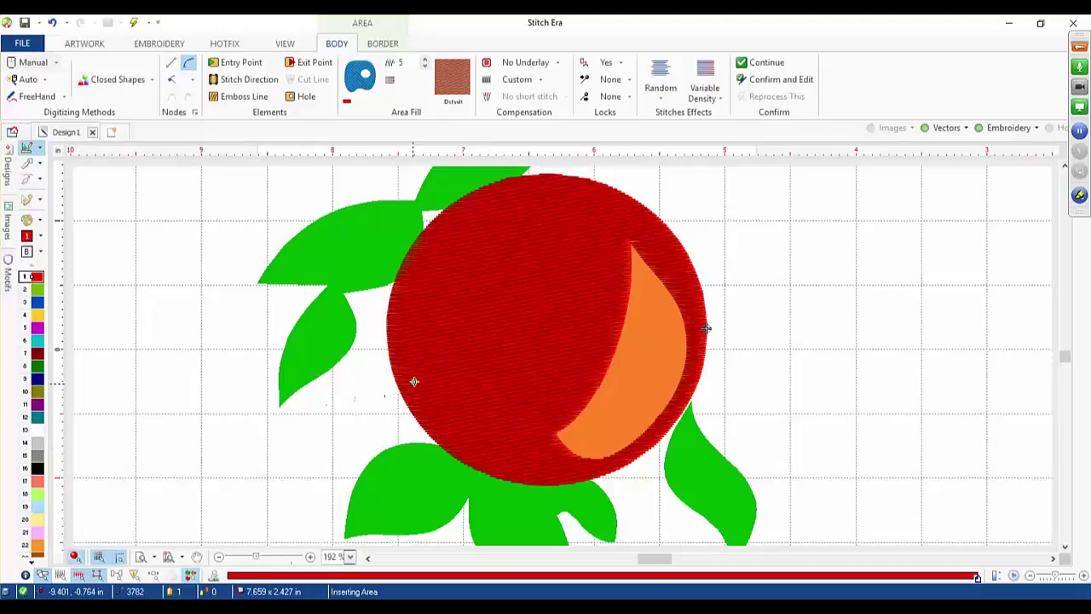
{"action": "left_click", "coordinate": [945, 128]}
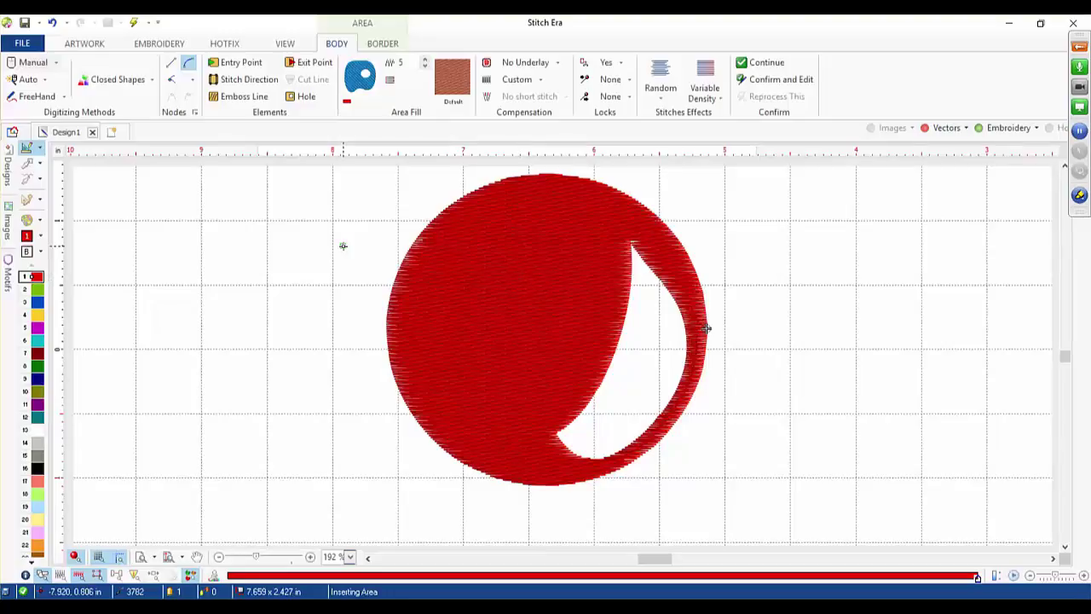
- Change the stitched circle's fill pattern to PTH-0008, chosen from the full pattern library
{"action": "left_click", "coordinate": [26, 162]}
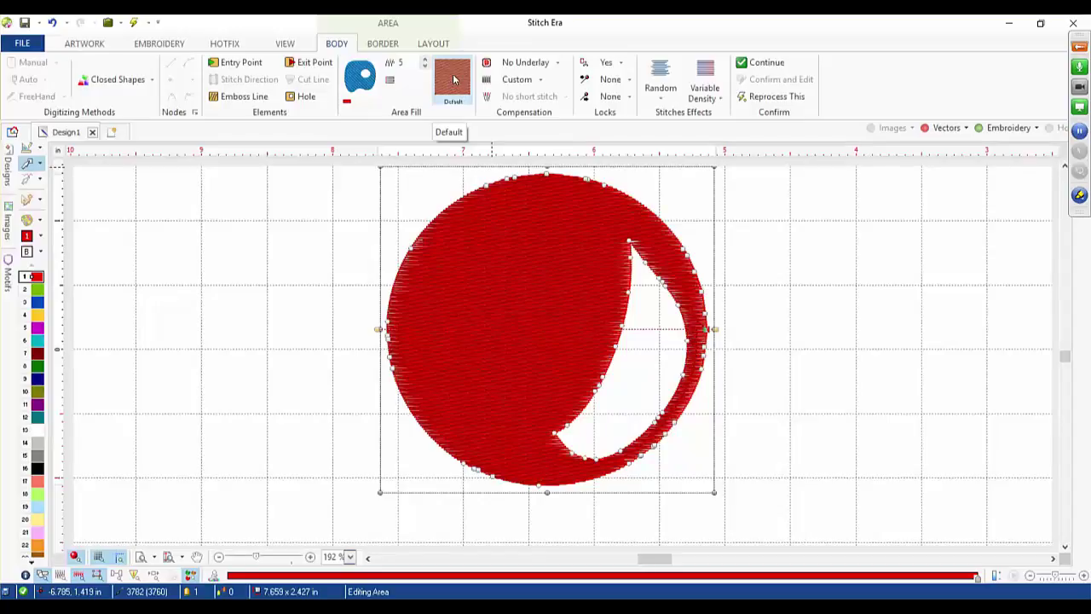
{"action": "left_click", "coordinate": [453, 79]}
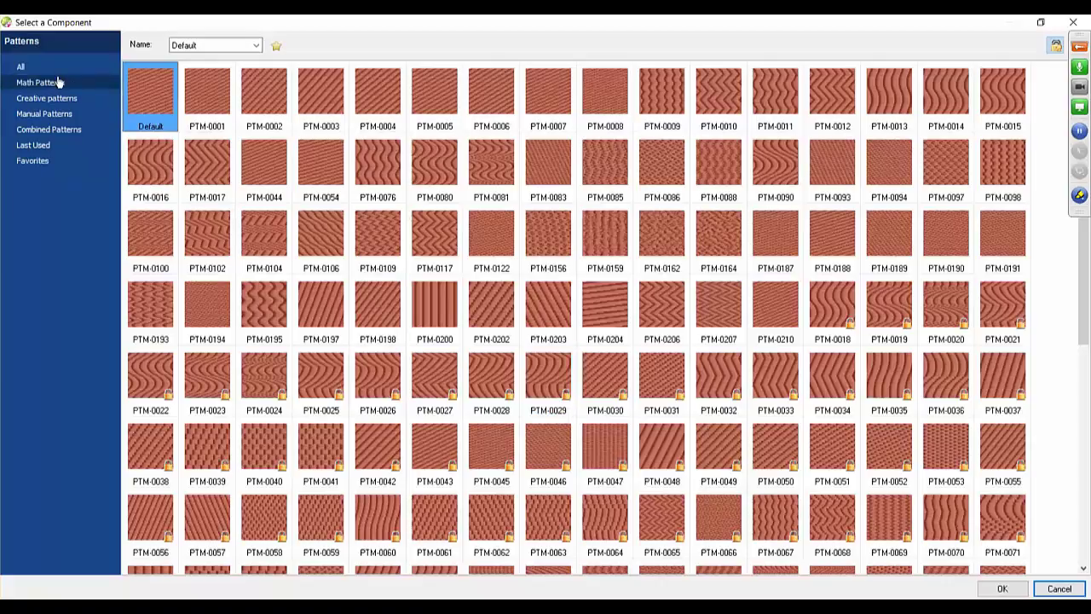
{"action": "left_click", "coordinate": [19, 68]}
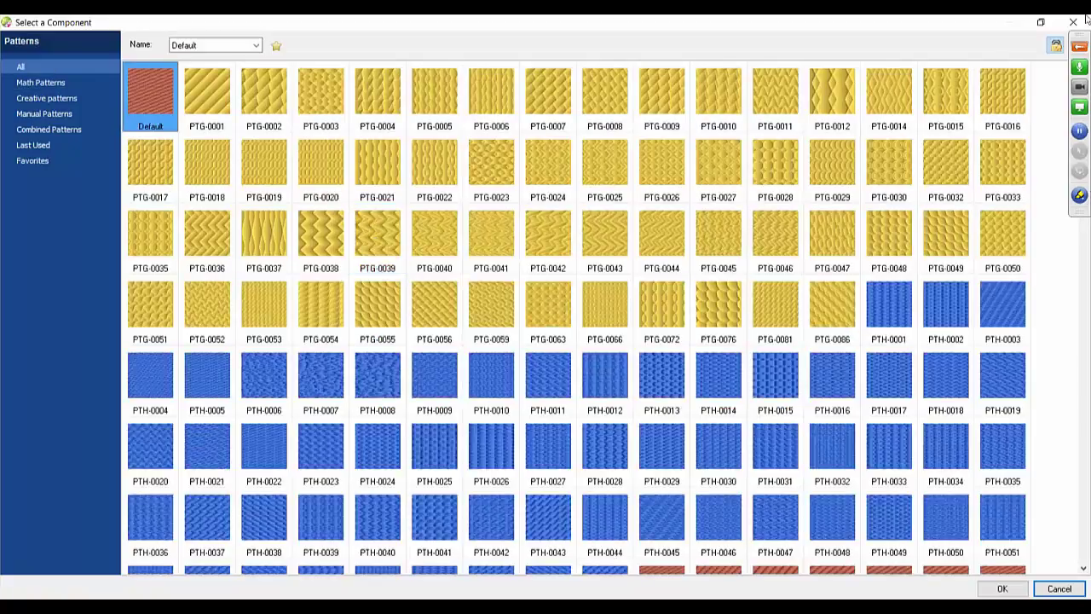
{"action": "left_click", "coordinate": [1077, 48]}
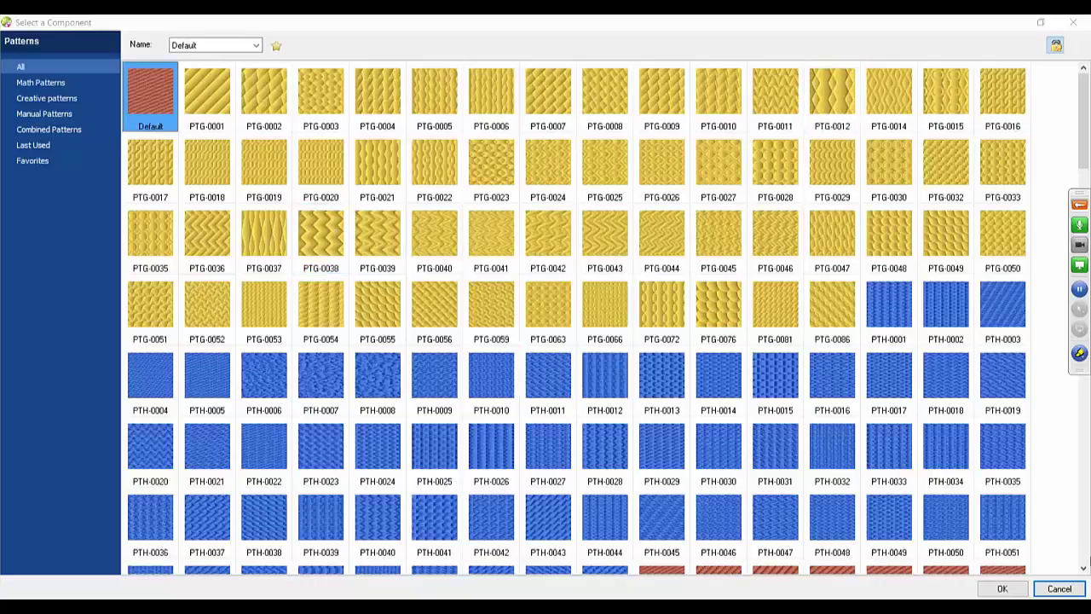
{"action": "left_click", "coordinate": [1083, 569]}
{"action": "left_click", "coordinate": [1083, 569]}
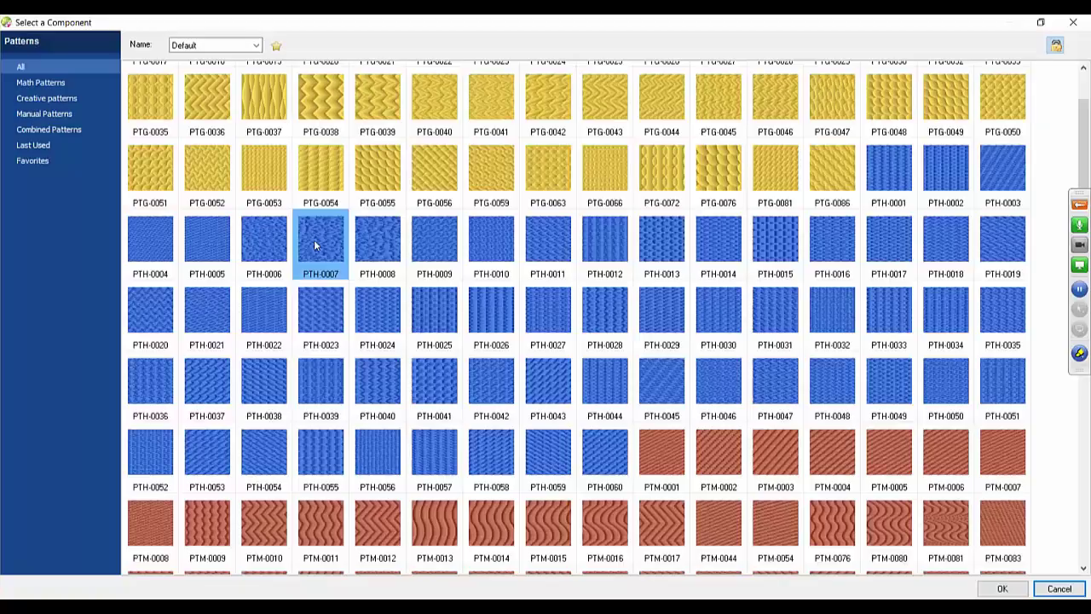
{"action": "left_click", "coordinate": [364, 241]}
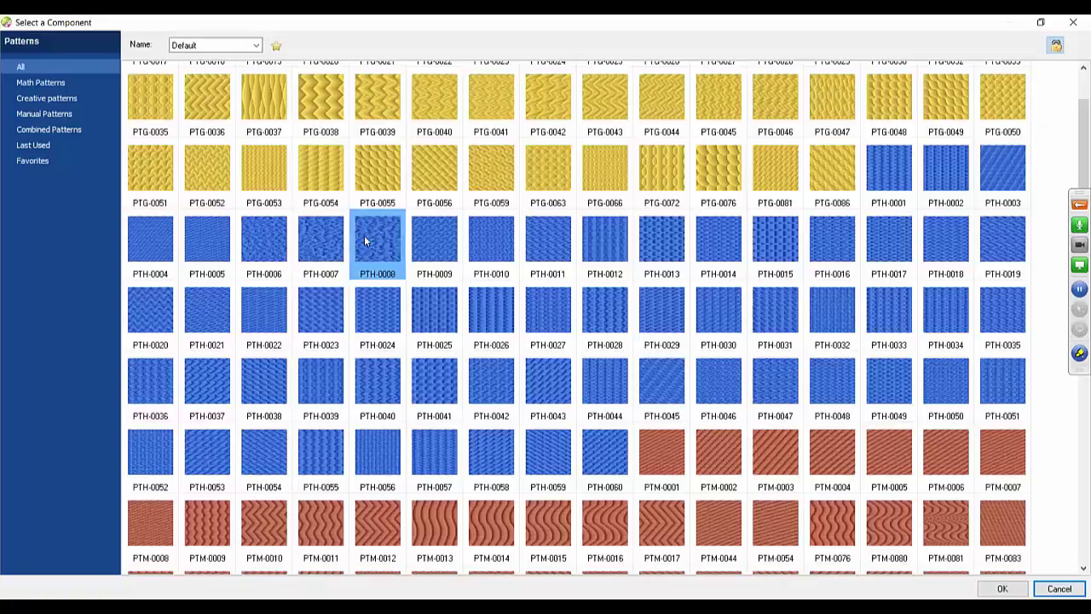
{"action": "left_click", "coordinate": [1002, 589]}
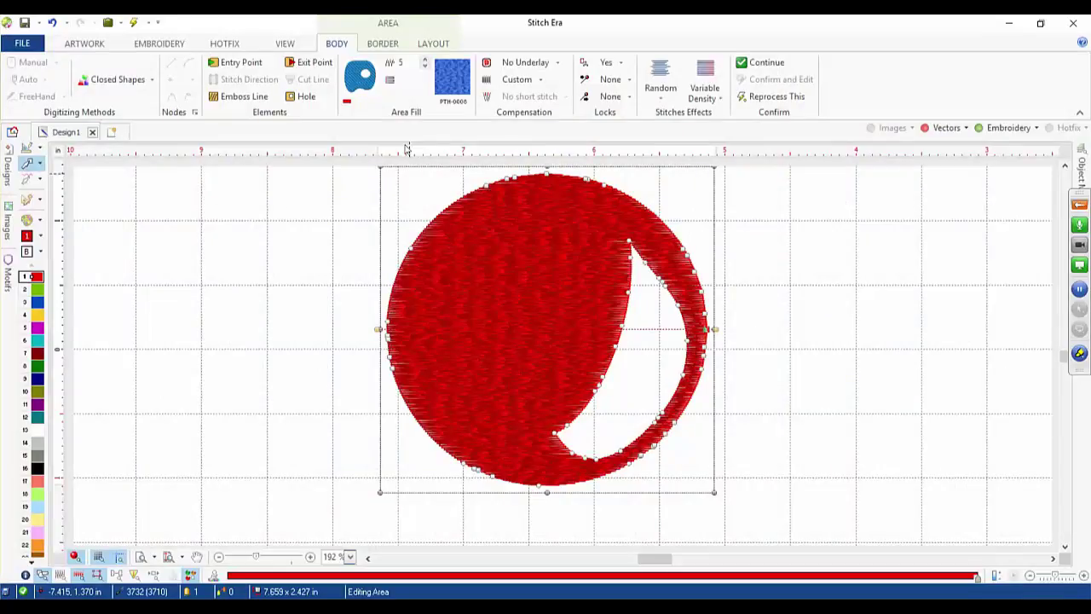
- Inspect the circle's stitch texture in an enlarged, zoomed-in Simulation View and close it
{"action": "left_click", "coordinate": [285, 43]}
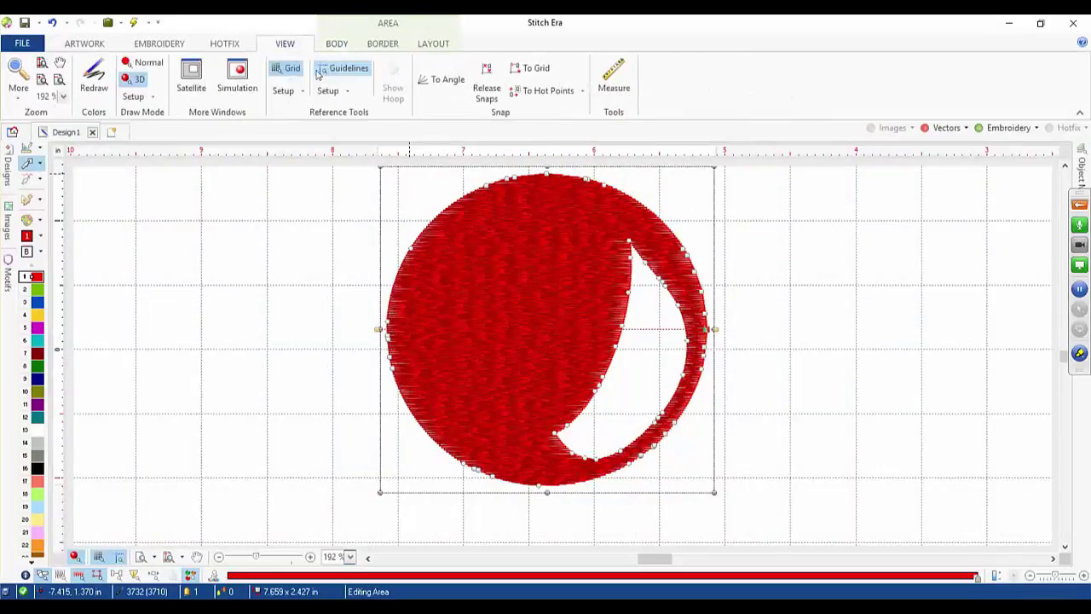
{"action": "left_click", "coordinate": [237, 79]}
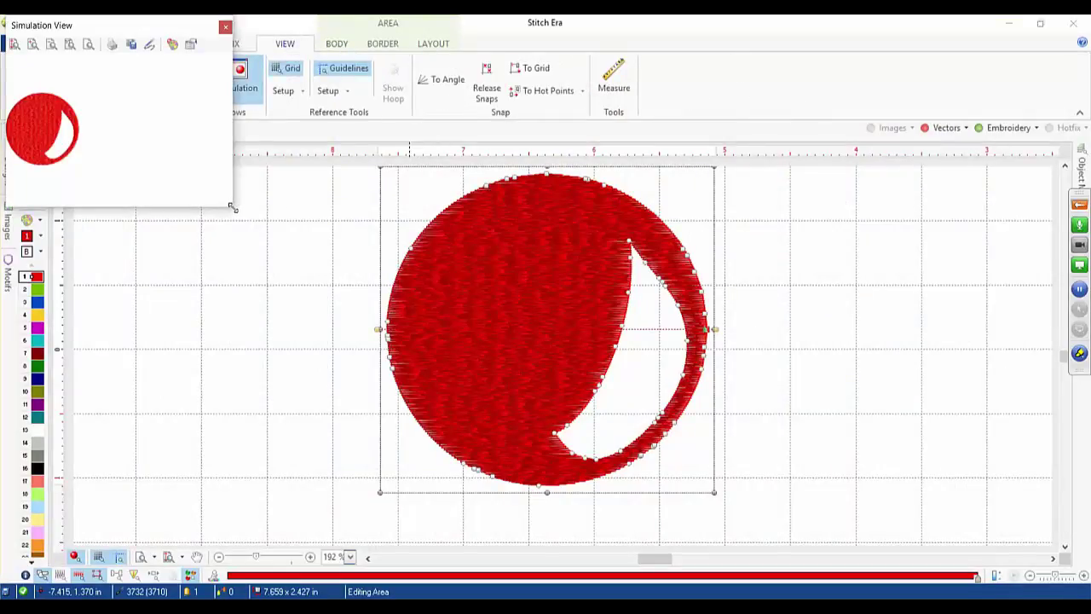
{"action": "left_click_drag", "start_coordinate": [230, 207], "coordinate": [565, 428]}
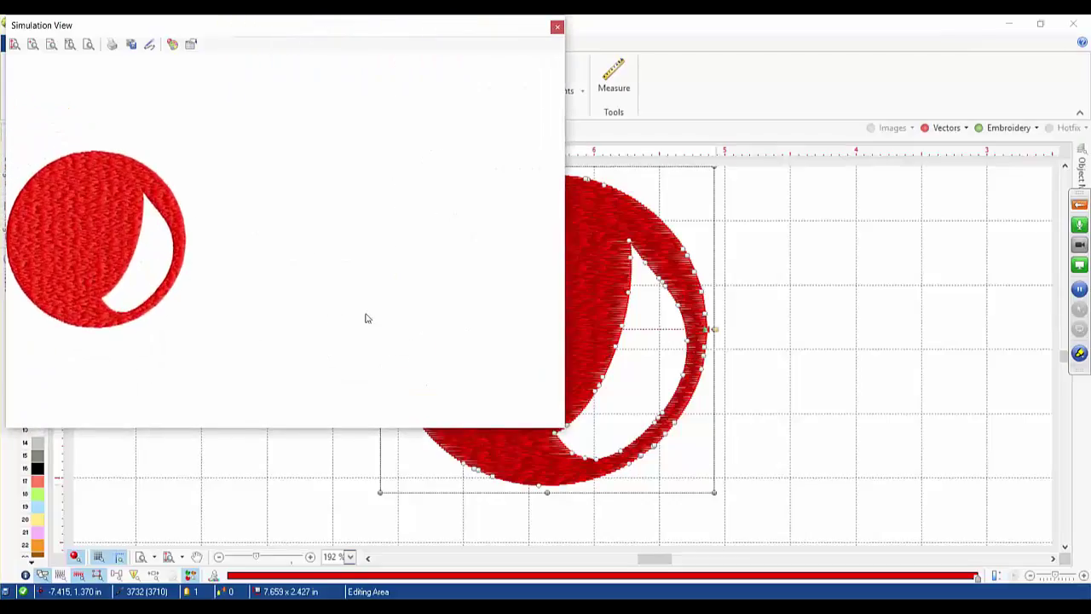
{"action": "left_click", "coordinate": [33, 44]}
{"action": "left_click", "coordinate": [32, 44]}
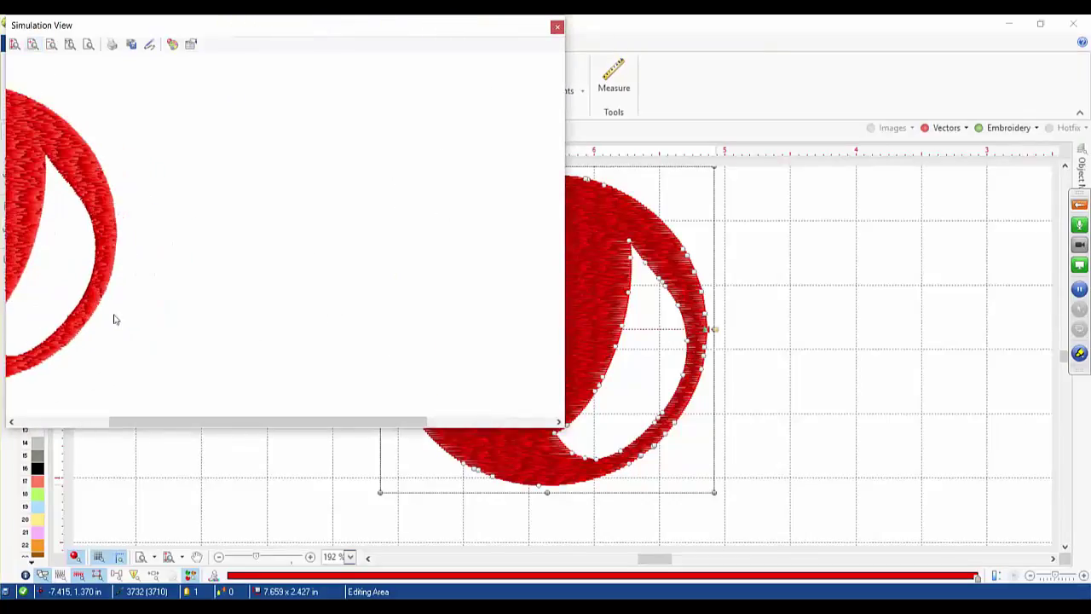
{"action": "left_click_drag", "start_coordinate": [167, 427], "coordinate": [43, 430]}
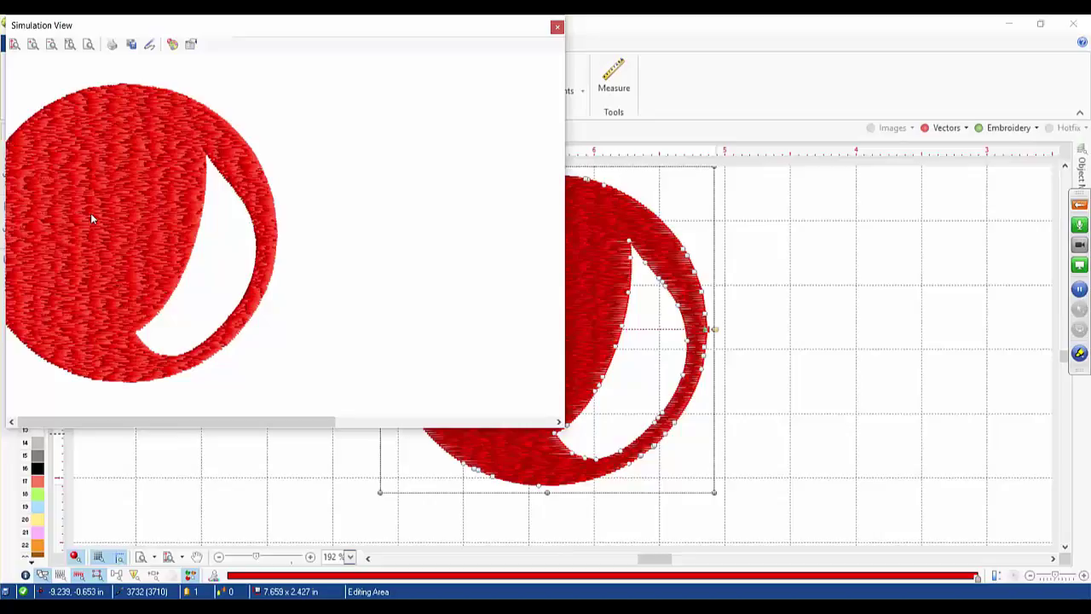
{"action": "left_click", "coordinate": [558, 28]}
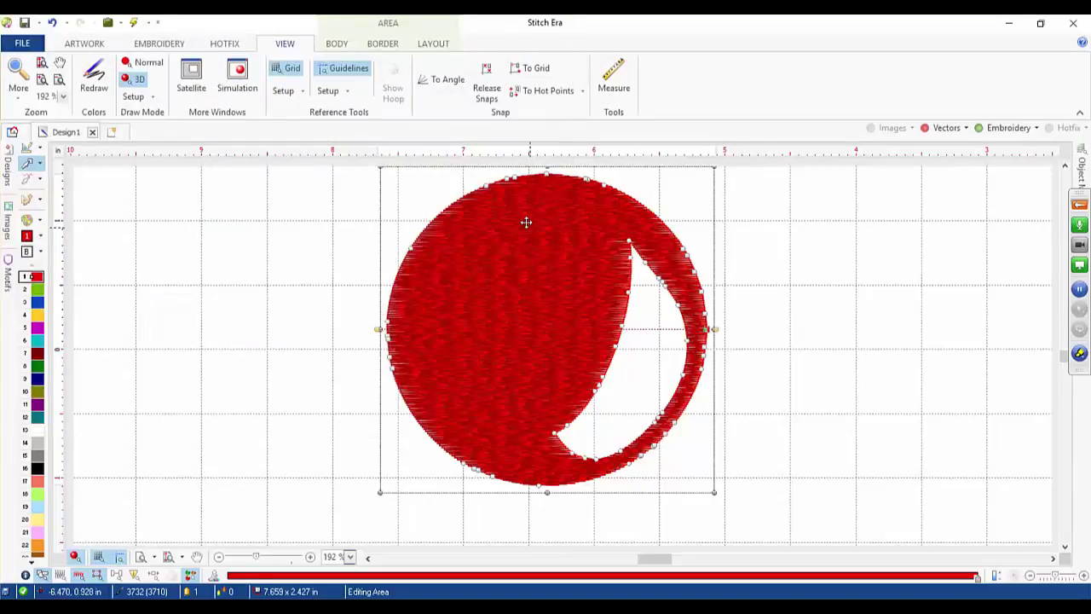
- Reopen the stitched circle's fill pattern library and browse all patterns, including the green PTX group
{"action": "left_click", "coordinate": [152, 44]}
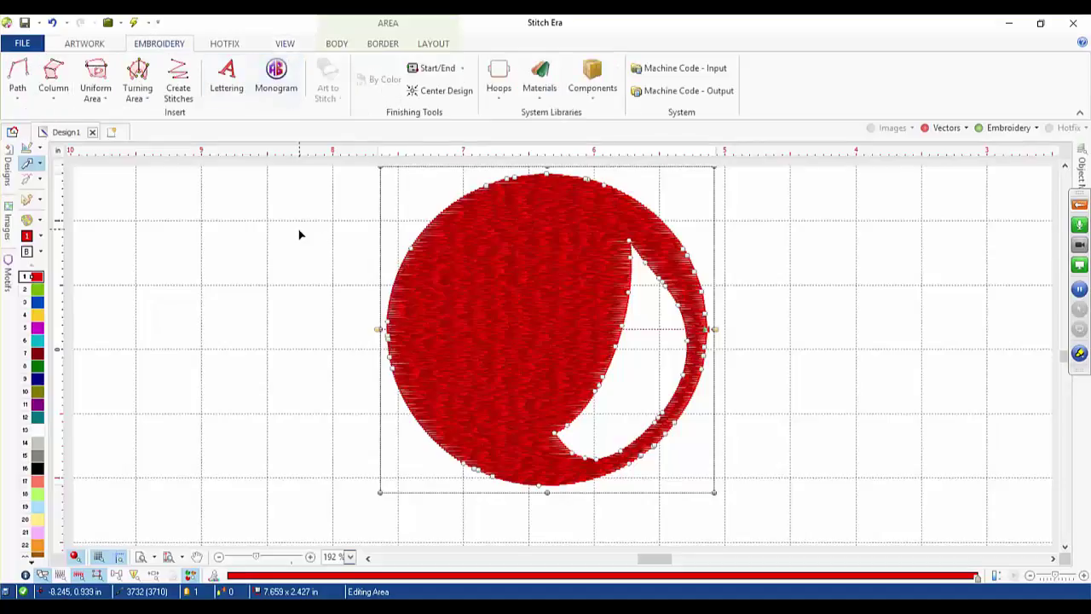
{"action": "left_click", "coordinate": [364, 251]}
{"action": "double_click", "coordinate": [446, 271]}
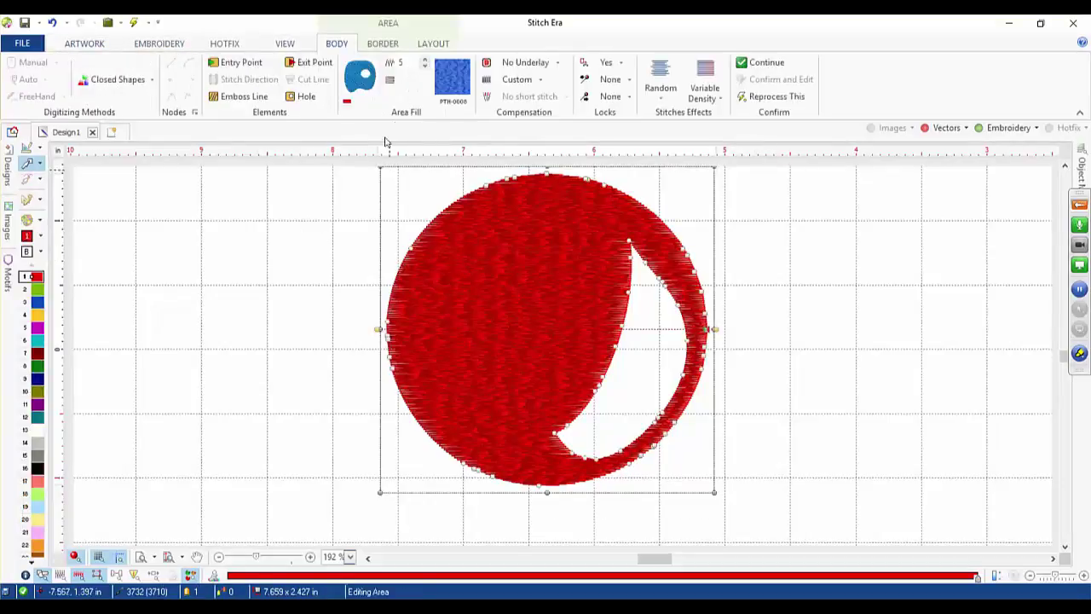
{"action": "left_click", "coordinate": [450, 81]}
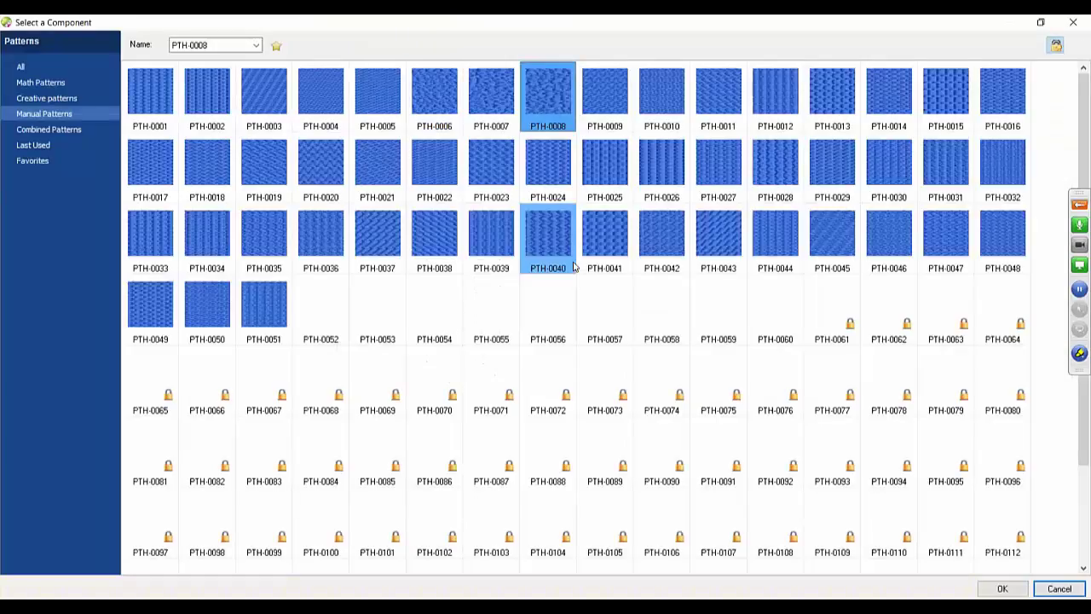
{"action": "left_click", "coordinate": [23, 69]}
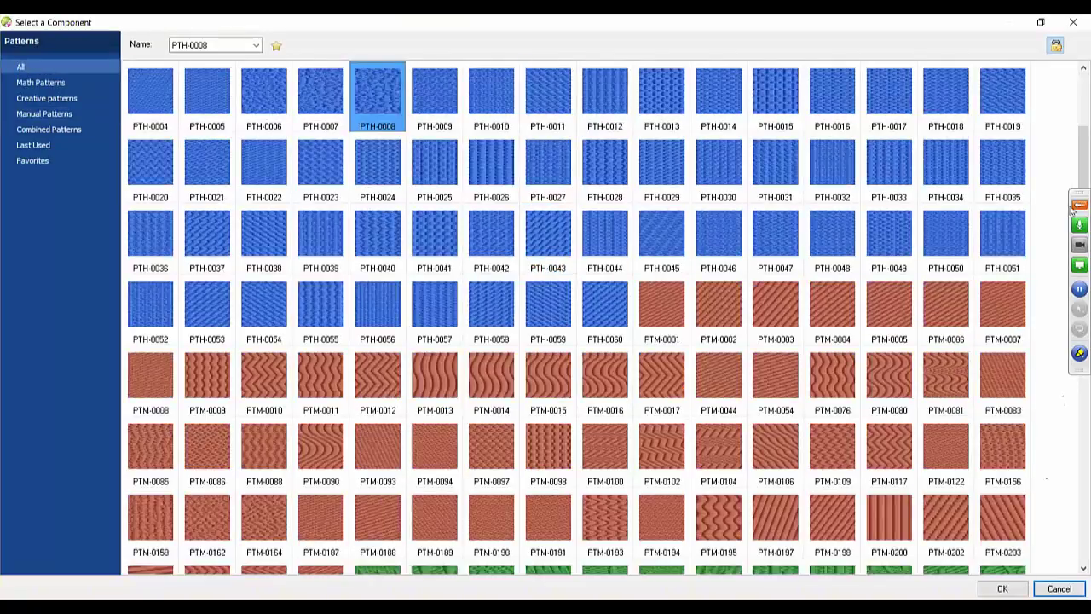
{"action": "scroll", "coordinate": [792, 230], "scroll_direction": "down", "scroll_amount": 2}
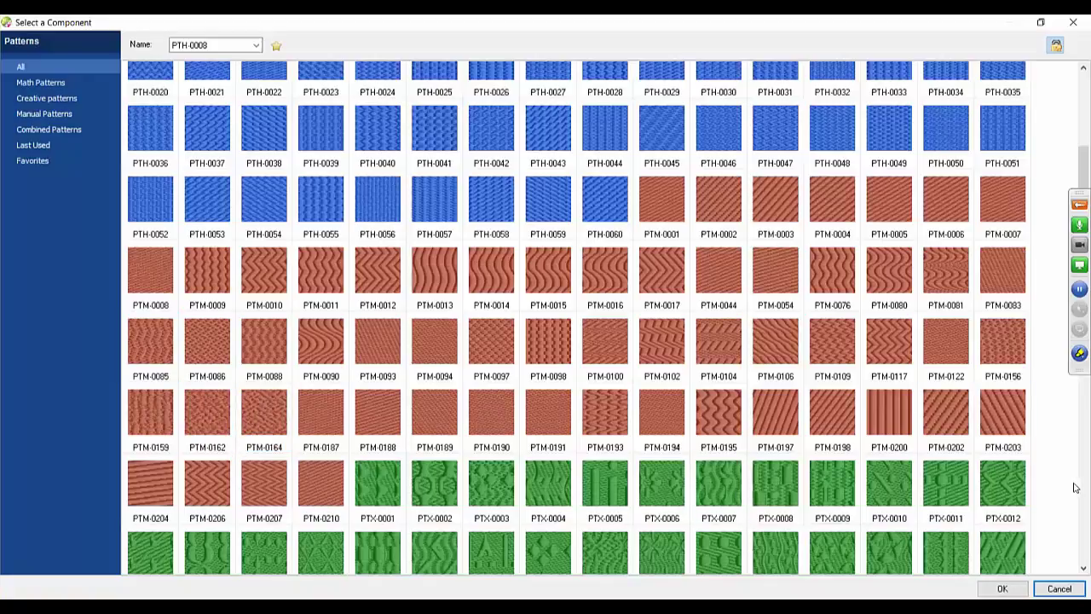
{"action": "scroll", "coordinate": [1078, 495], "scroll_direction": "down", "scroll_amount": 2}
{"action": "scroll", "coordinate": [1084, 497], "scroll_direction": "down", "scroll_amount": 4}
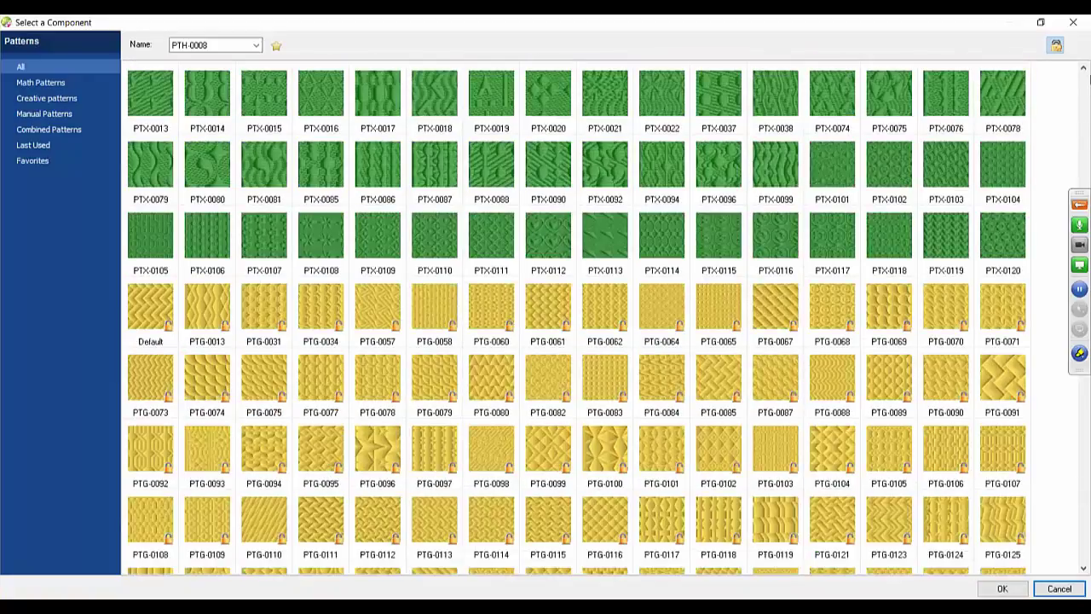
{"action": "left_click", "coordinate": [1083, 69]}
{"action": "left_click", "coordinate": [1083, 69]}
{"action": "left_click", "coordinate": [1083, 69]}
{"action": "left_click", "coordinate": [1083, 69]}
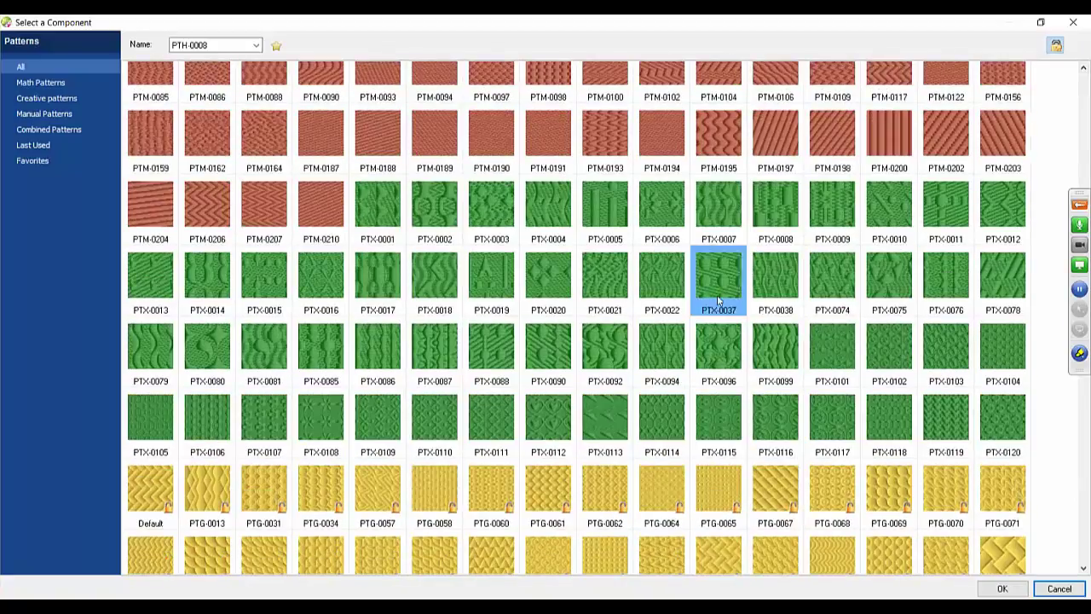
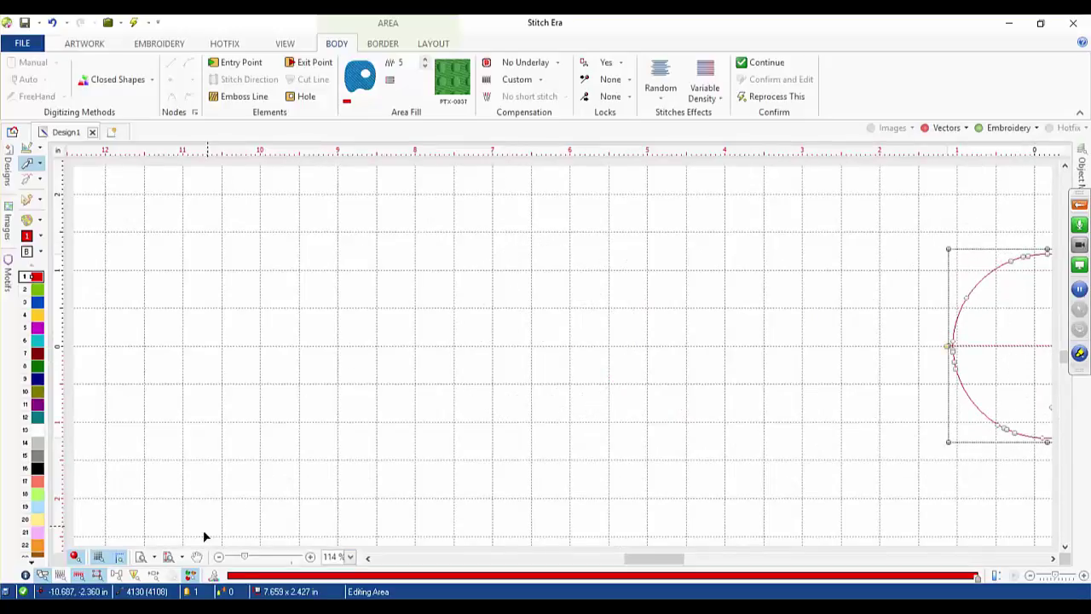
- Show the vector artwork and undo the last changes to the stitched circle's position and fill pattern
{"action": "left_click", "coordinate": [169, 557]}
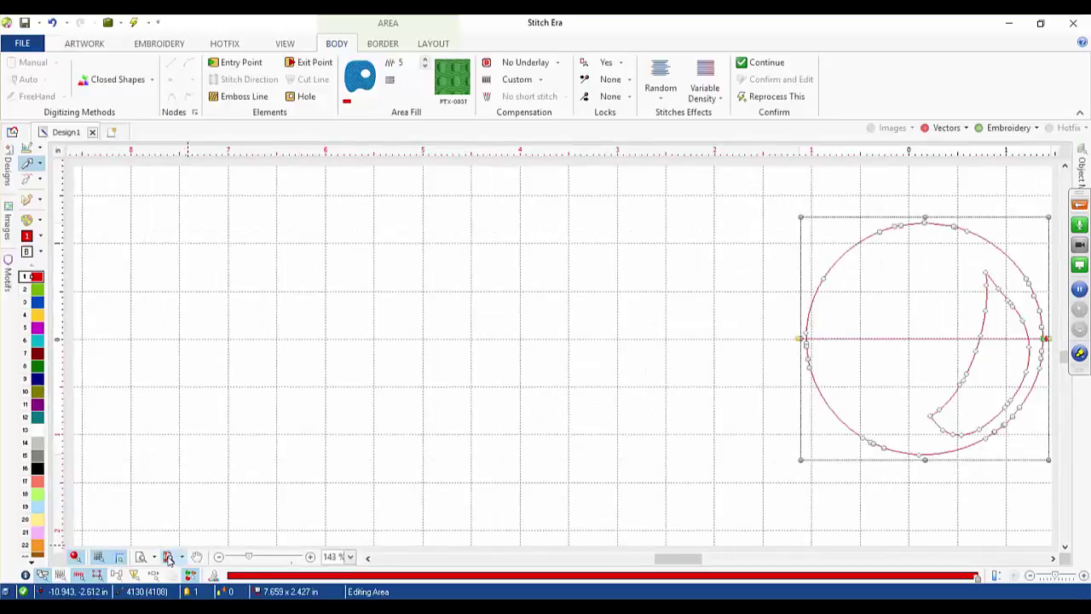
{"action": "left_click_drag", "start_coordinate": [672, 559], "coordinate": [698, 564]}
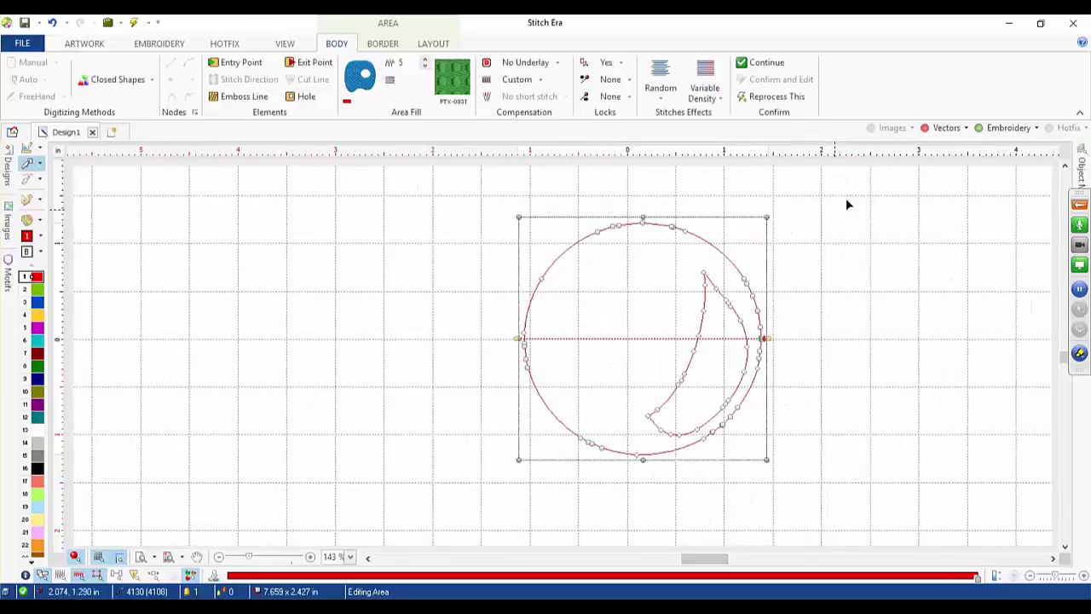
{"action": "left_click", "coordinate": [942, 128]}
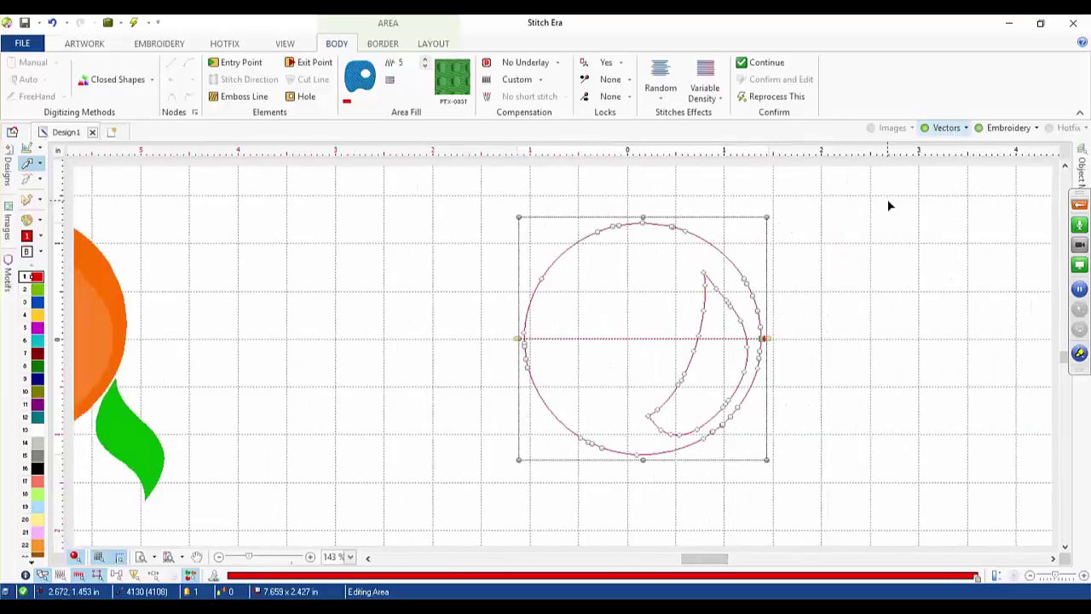
{"action": "key", "text": "ctrl+z"}
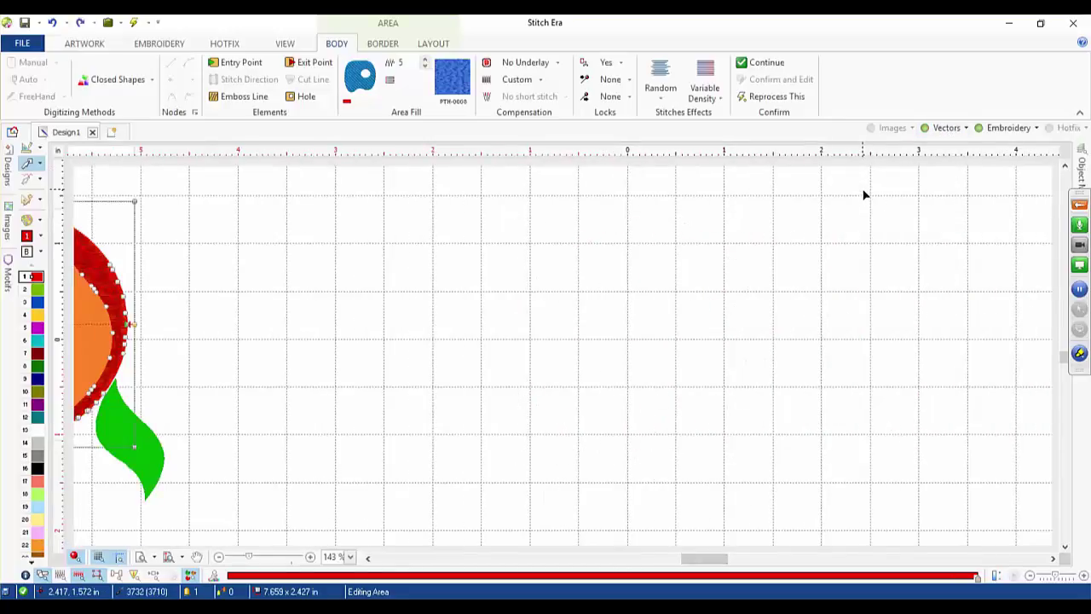
- Move the stitched circle back onto the orange fruit artwork, hide the vectors and deselect the circle
{"action": "key", "text": "Escape"}
{"action": "left_click_drag", "start_coordinate": [148, 339], "coordinate": [797, 323]}
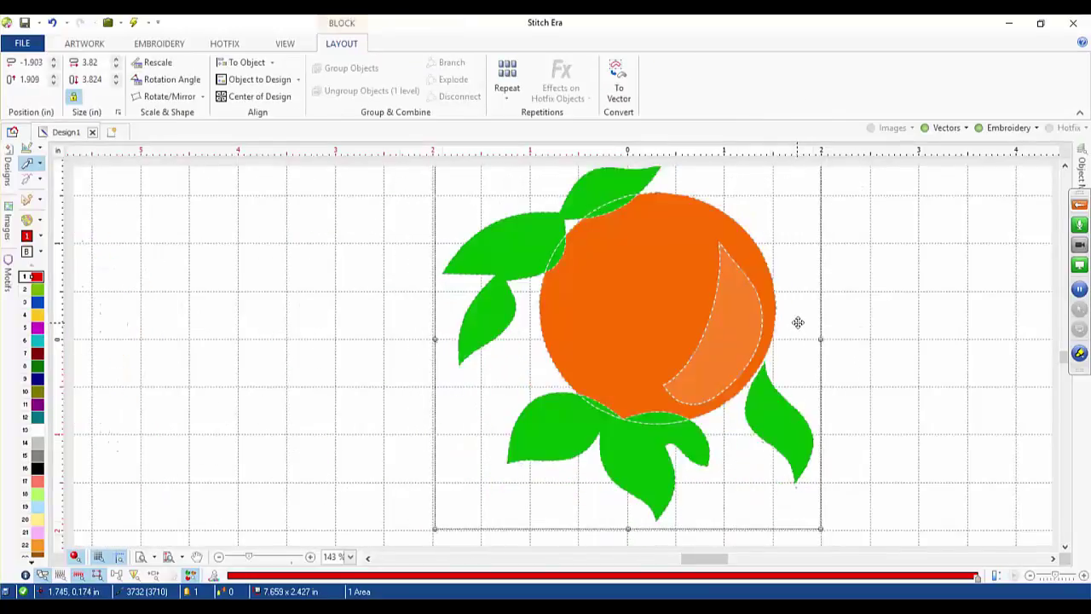
{"action": "left_click", "coordinate": [190, 576]}
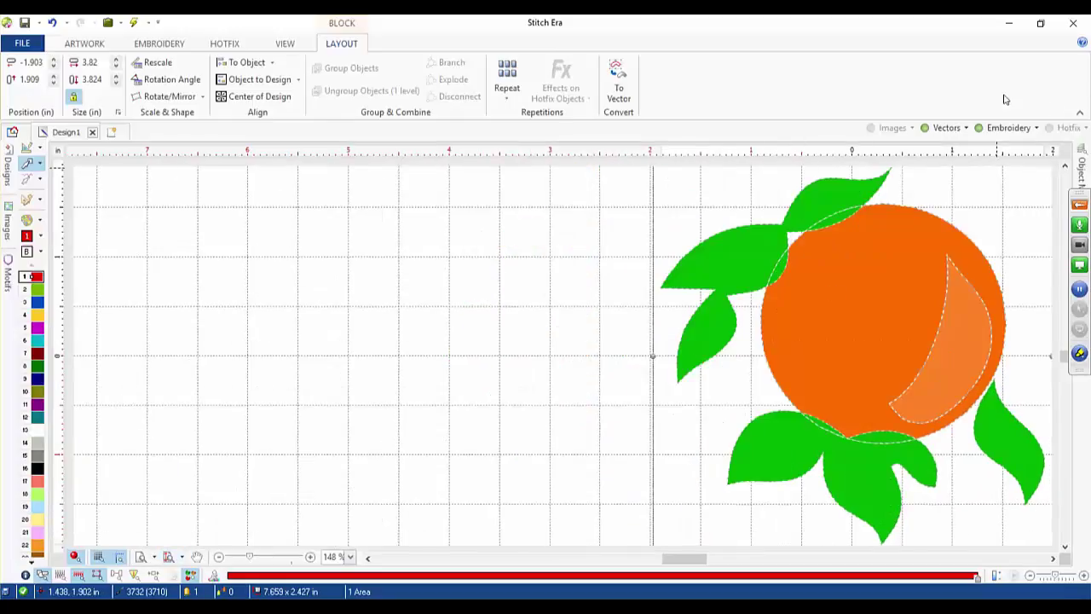
{"action": "left_click", "coordinate": [937, 128]}
{"action": "scroll", "coordinate": [857, 308], "scroll_direction": "up", "scroll_amount": 2}
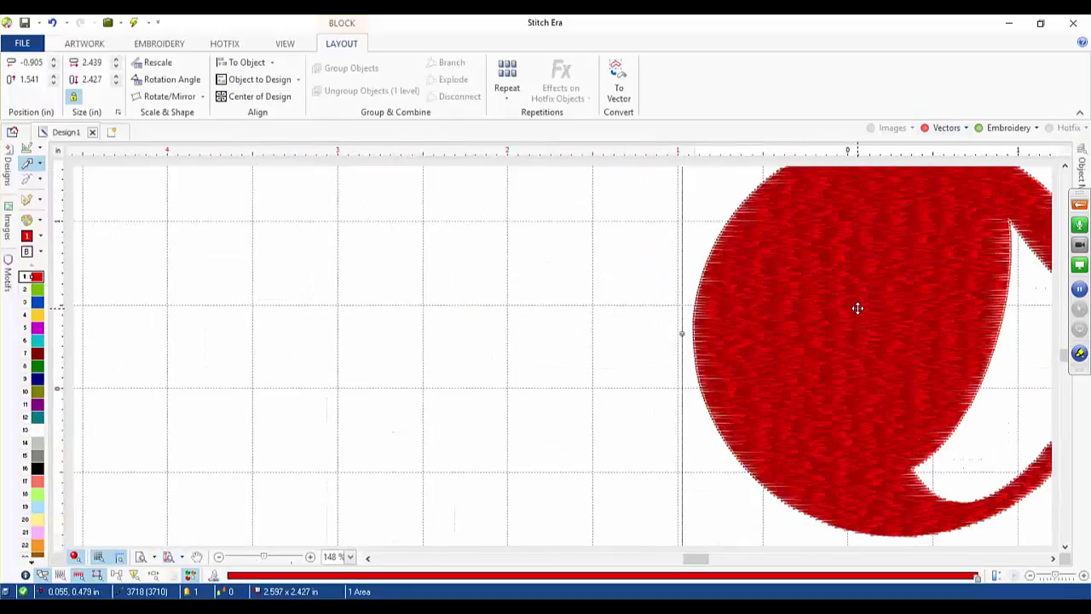
{"action": "left_click", "coordinate": [847, 561]}
{"action": "left_click", "coordinate": [795, 365]}
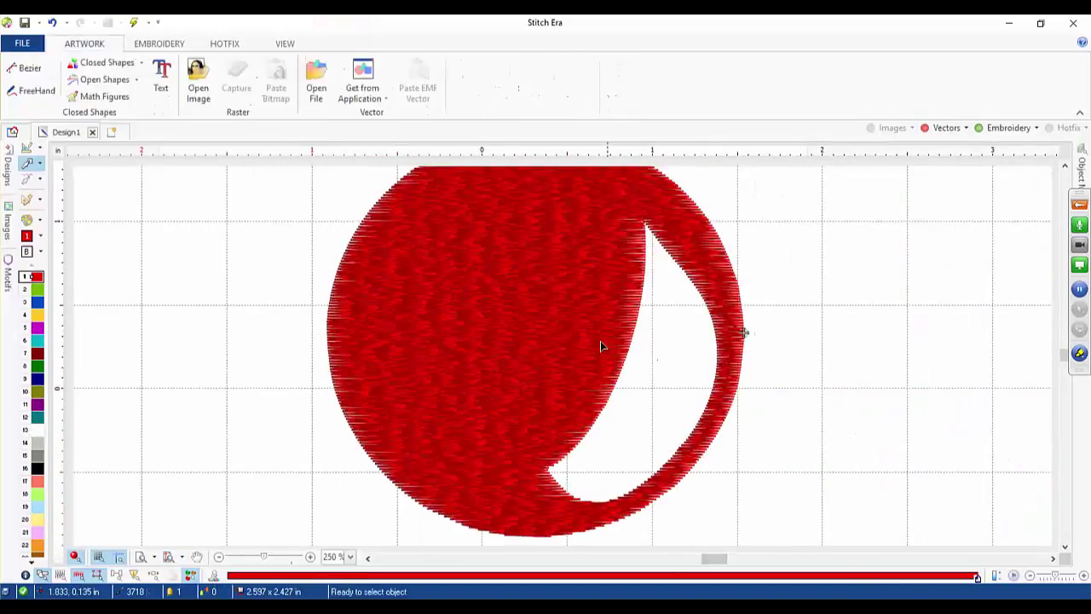
- Change the stitched circle's fill pattern to PTX-0037 from the full pattern library
{"action": "left_click", "coordinate": [558, 333]}
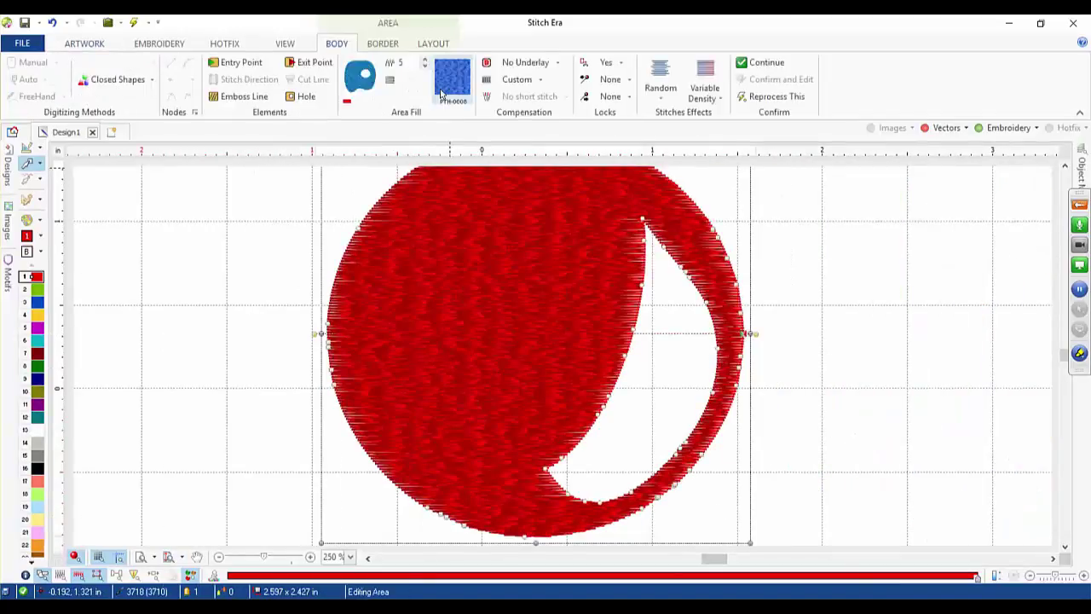
{"action": "left_click", "coordinate": [441, 94]}
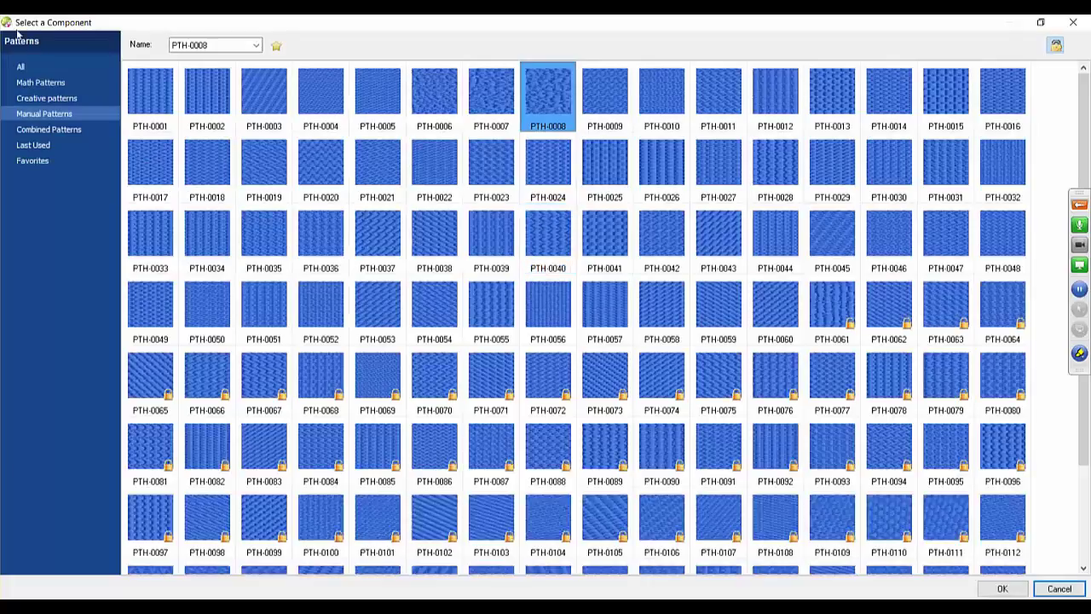
{"action": "left_click", "coordinate": [20, 66]}
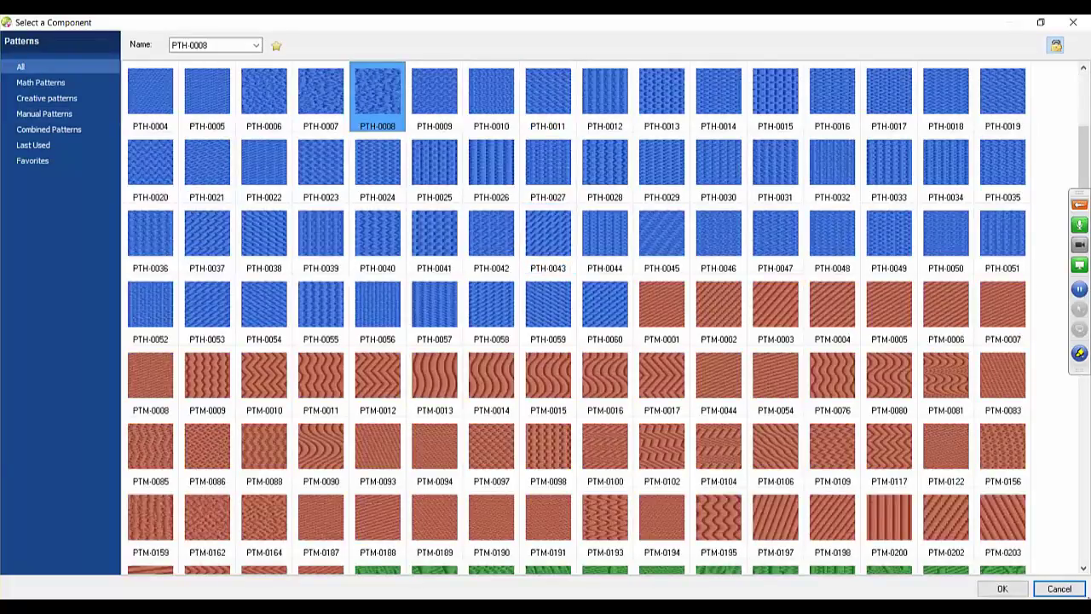
{"action": "scroll", "coordinate": [1040, 526], "scroll_direction": "down", "scroll_amount": 5}
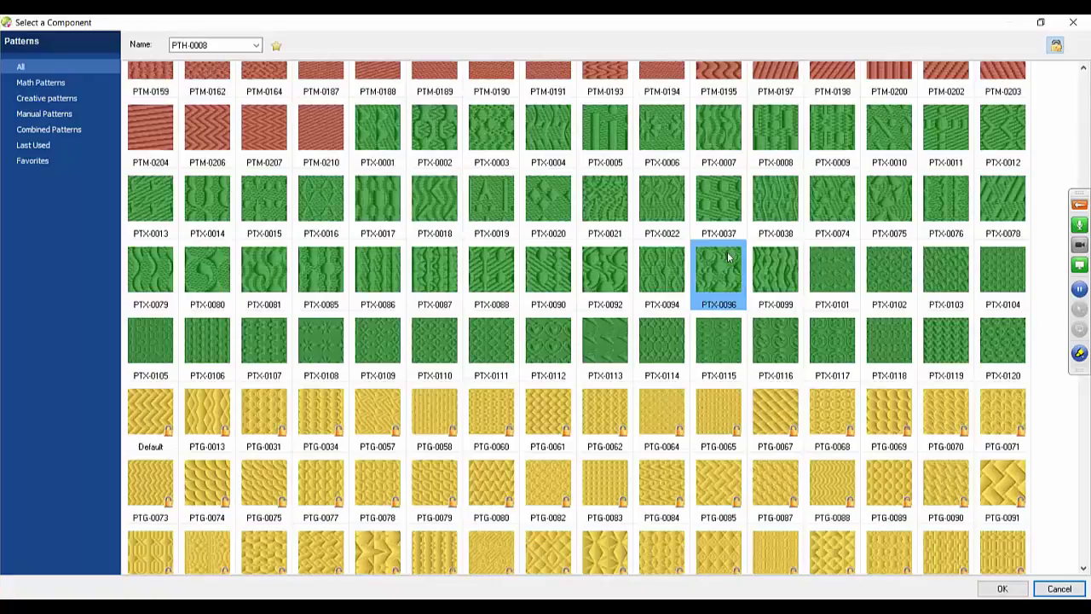
{"action": "left_click", "coordinate": [706, 213]}
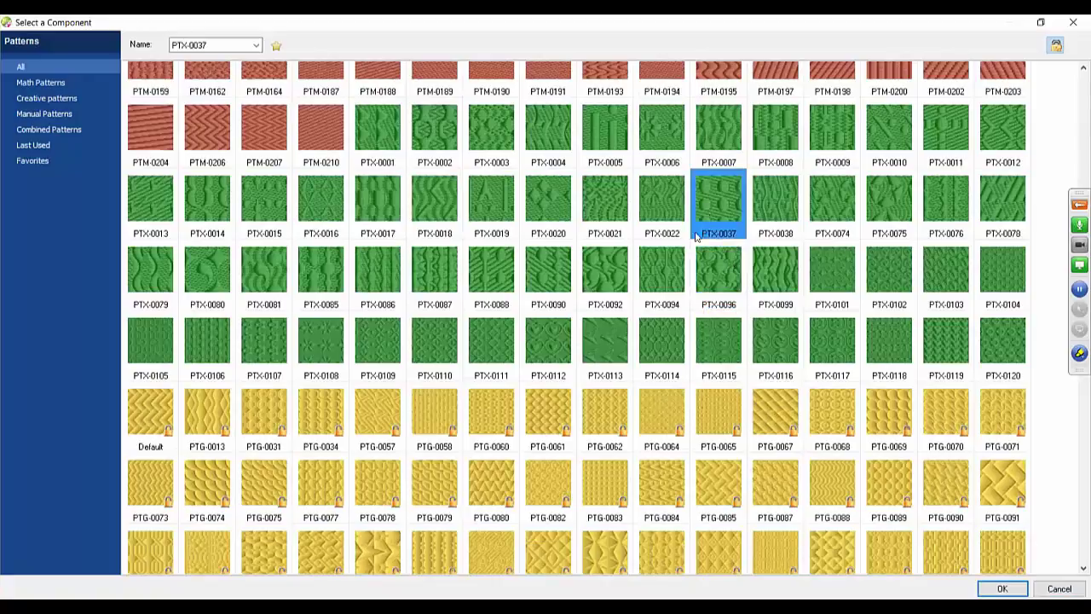
{"action": "left_click", "coordinate": [998, 589]}
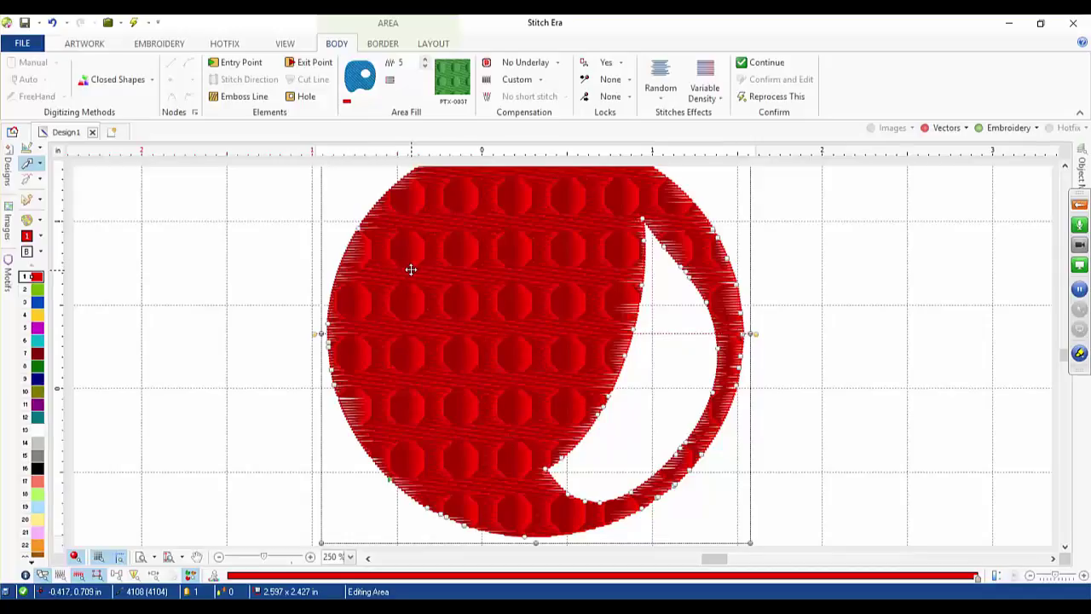
- Change the stitched circle's fill pattern to PTM-0164 from the full pattern library and finish editing the area
{"action": "left_click", "coordinate": [461, 86]}
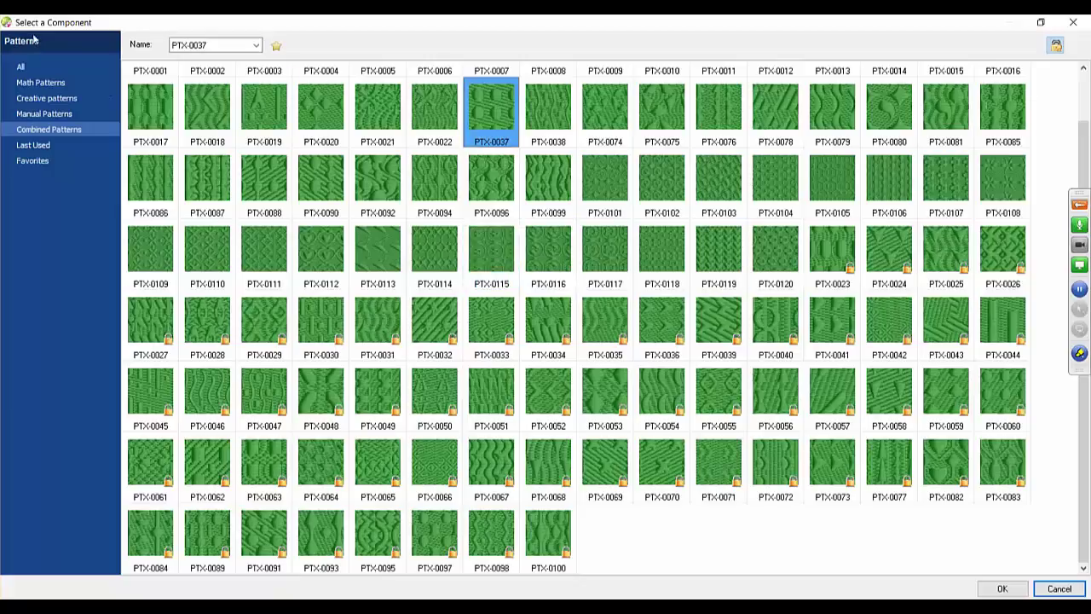
{"action": "left_click", "coordinate": [22, 66]}
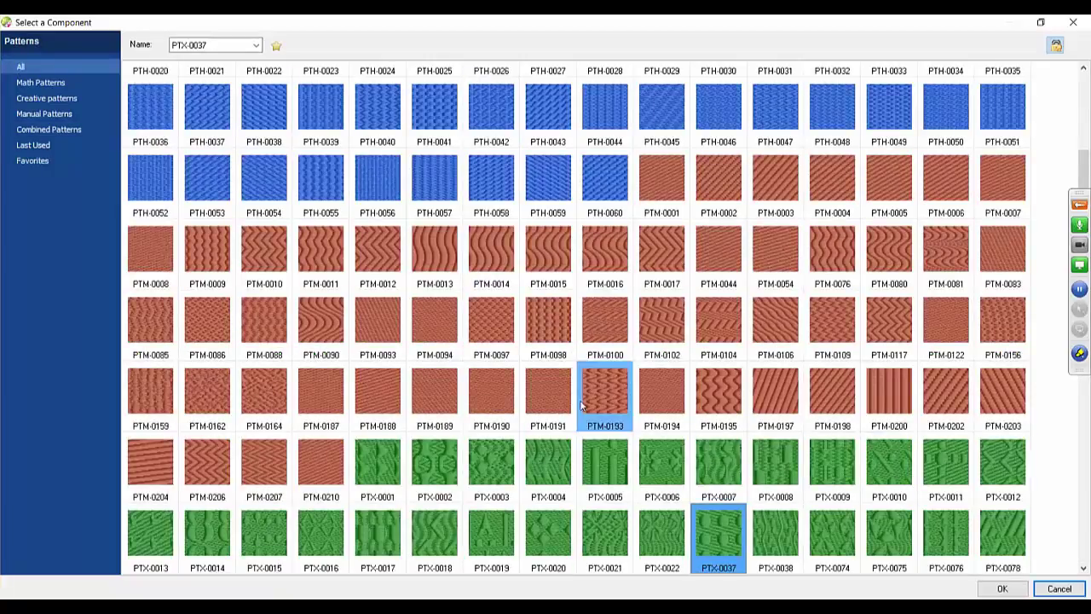
{"action": "left_click", "coordinate": [275, 383]}
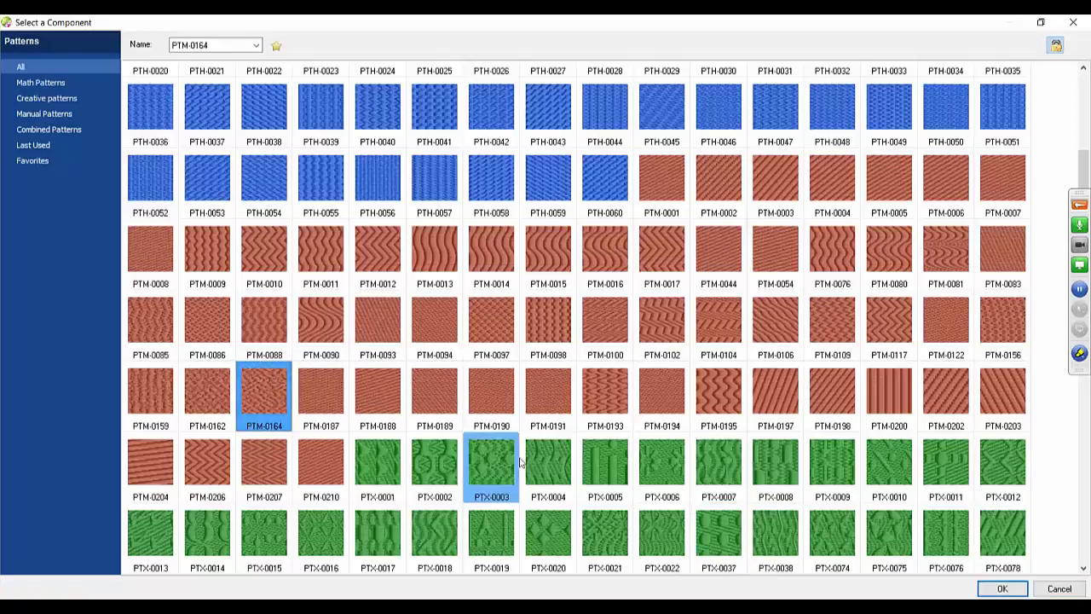
{"action": "left_click", "coordinate": [1002, 588]}
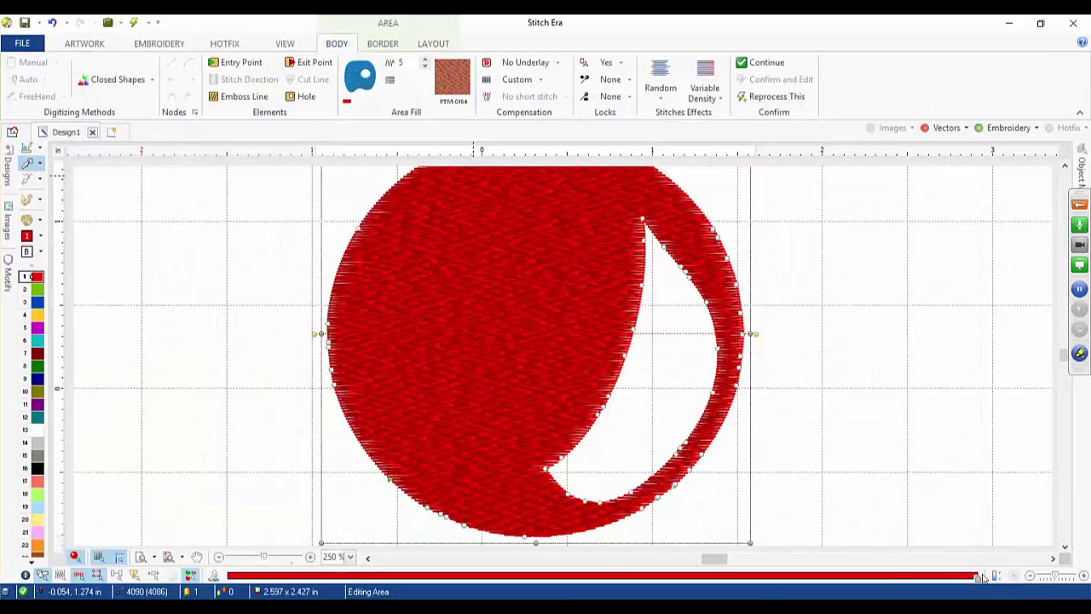
{"action": "scroll", "coordinate": [587, 349], "scroll_direction": "down", "scroll_amount": 1}
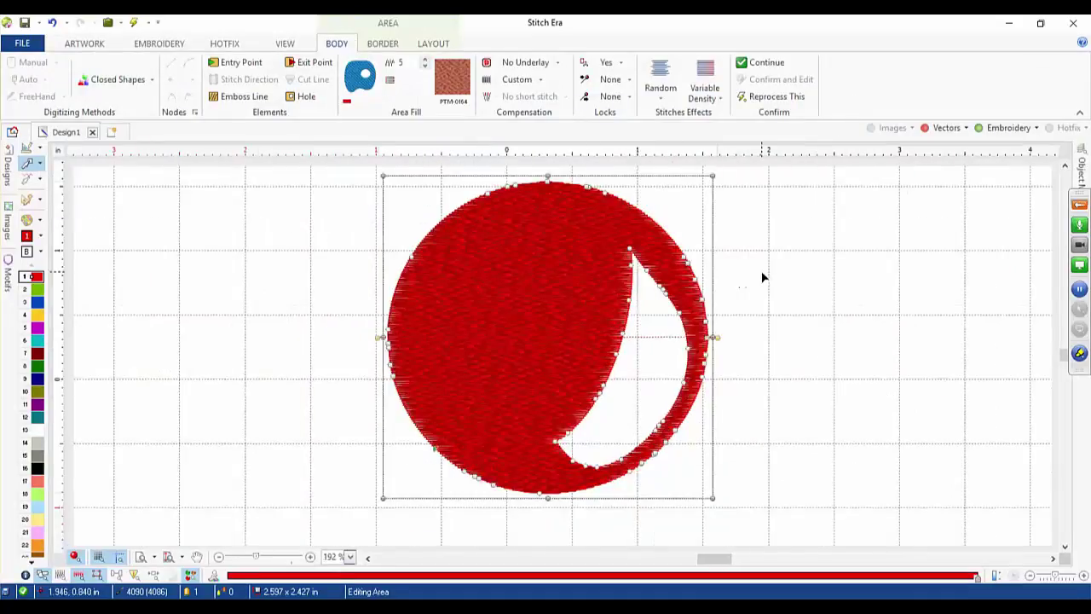
{"action": "key", "text": "Return"}
- Show the vector artwork again, lock the vectors and select the stitched circle on top of them
{"action": "left_click", "coordinate": [940, 127]}
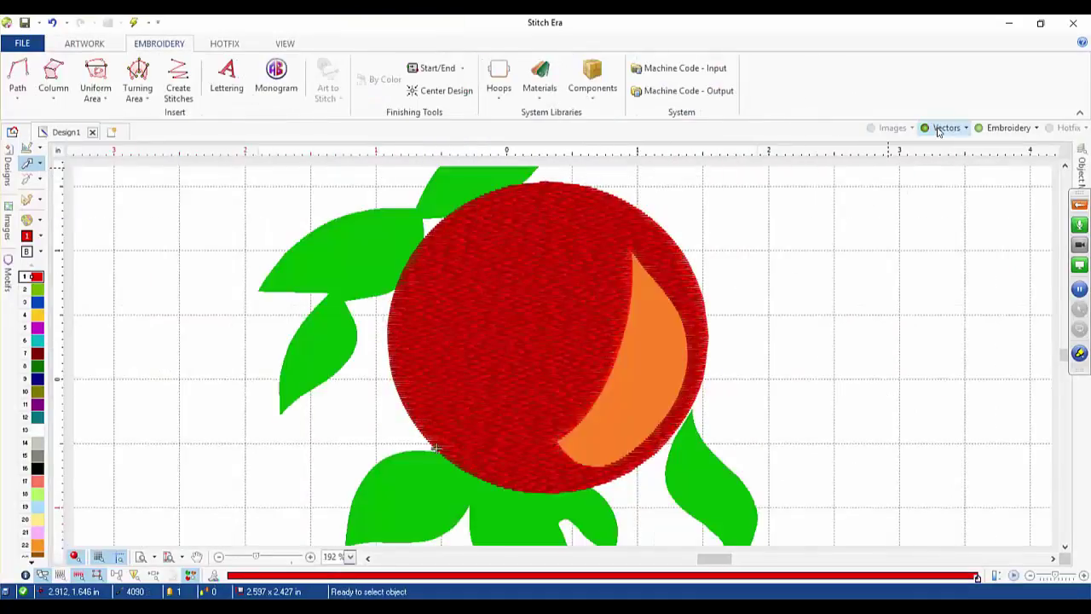
{"action": "scroll", "coordinate": [926, 228], "scroll_direction": "down", "scroll_amount": 1}
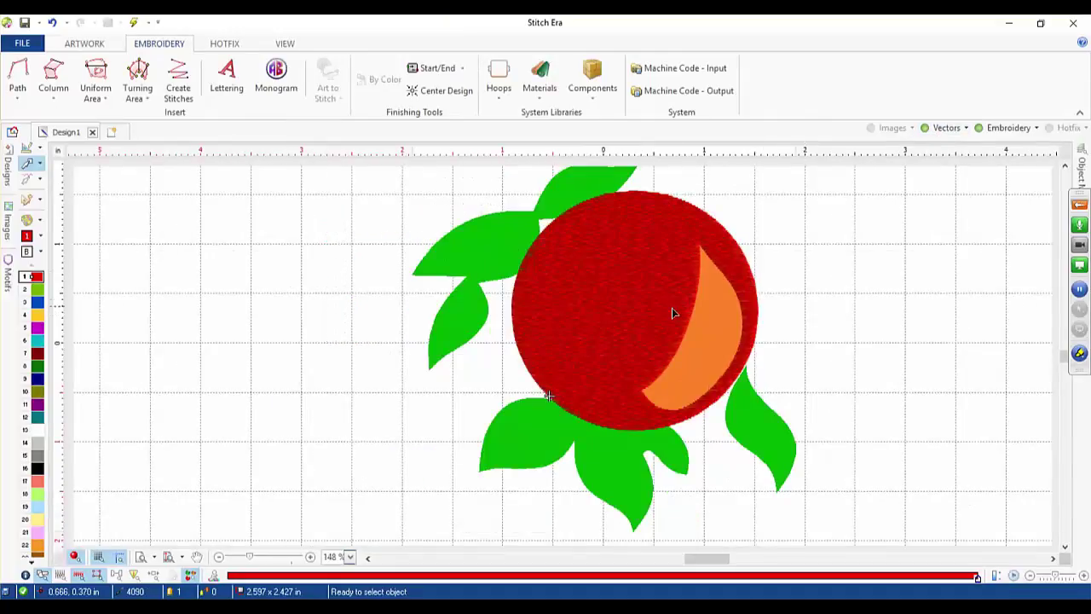
{"action": "left_click", "coordinate": [965, 128]}
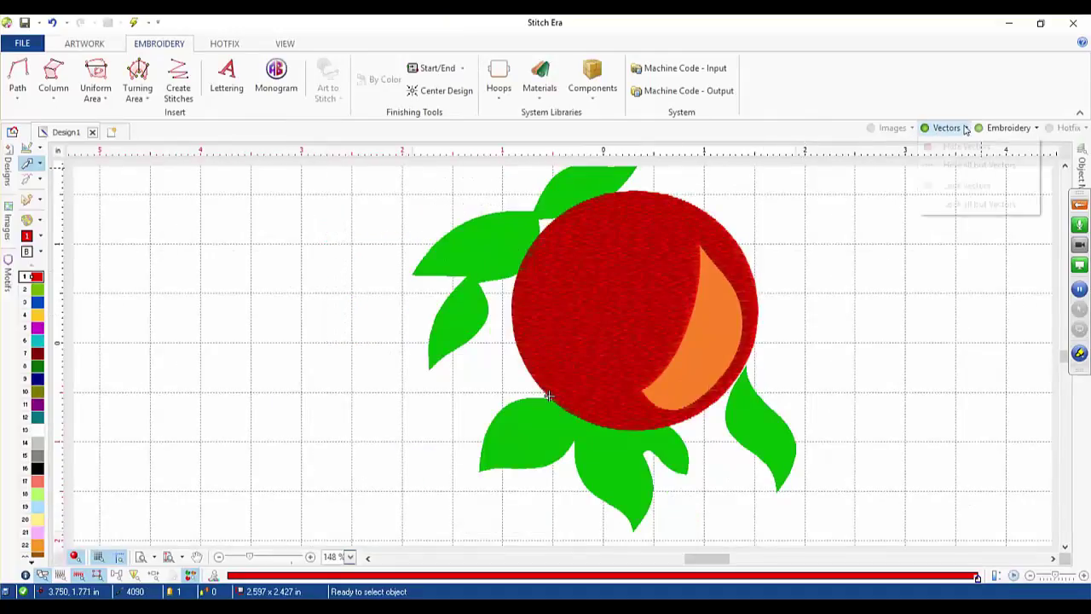
{"action": "left_click", "coordinate": [971, 185]}
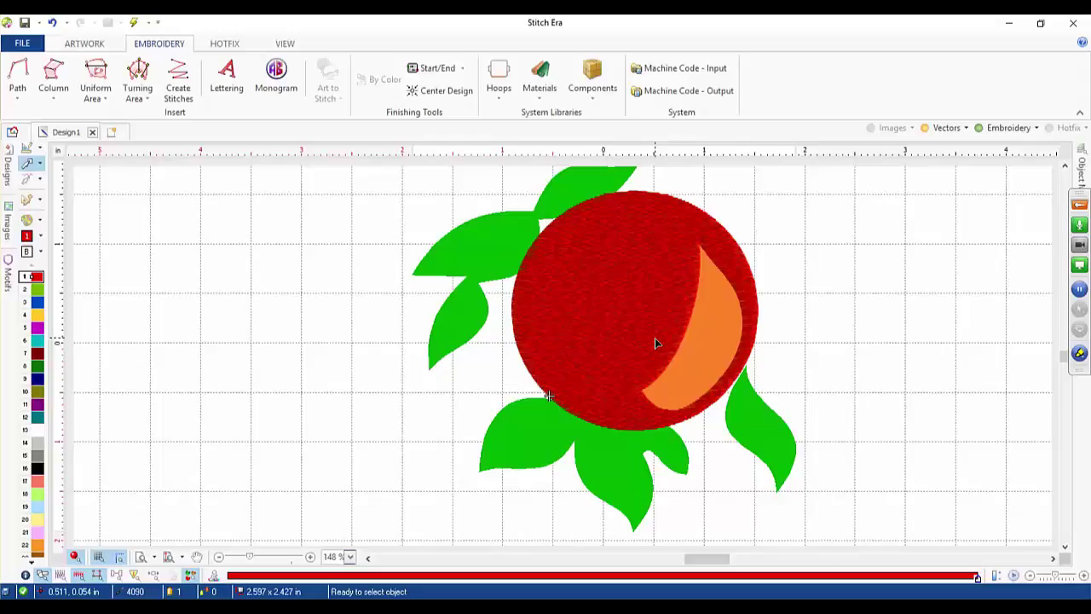
{"action": "left_click", "coordinate": [671, 264]}
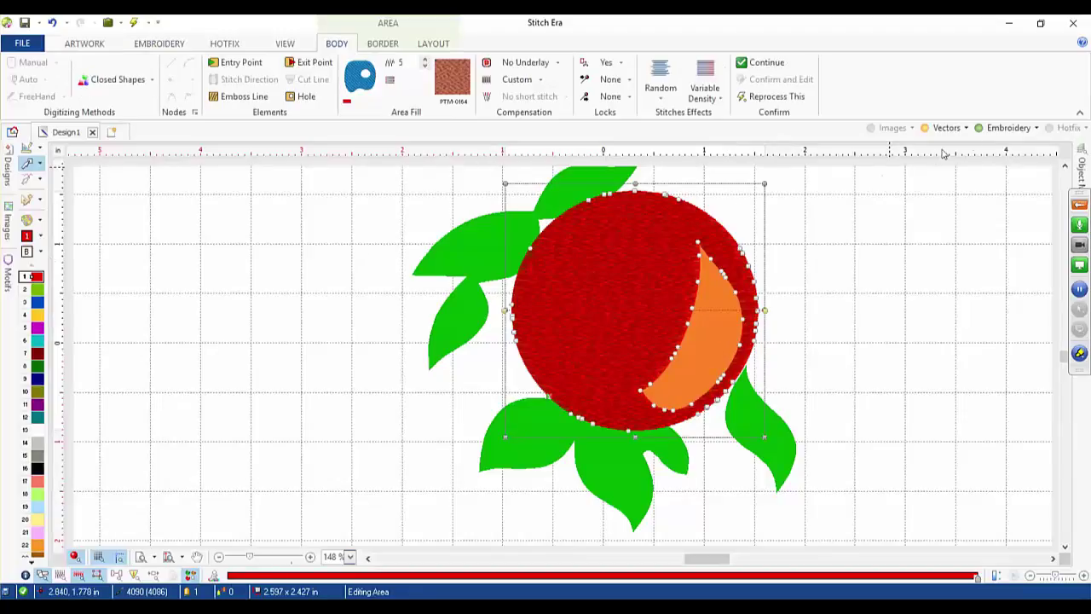
- Unlock the vectors, select the fruit artwork by one of its leaves and deselect it
{"action": "left_click", "coordinate": [968, 128]}
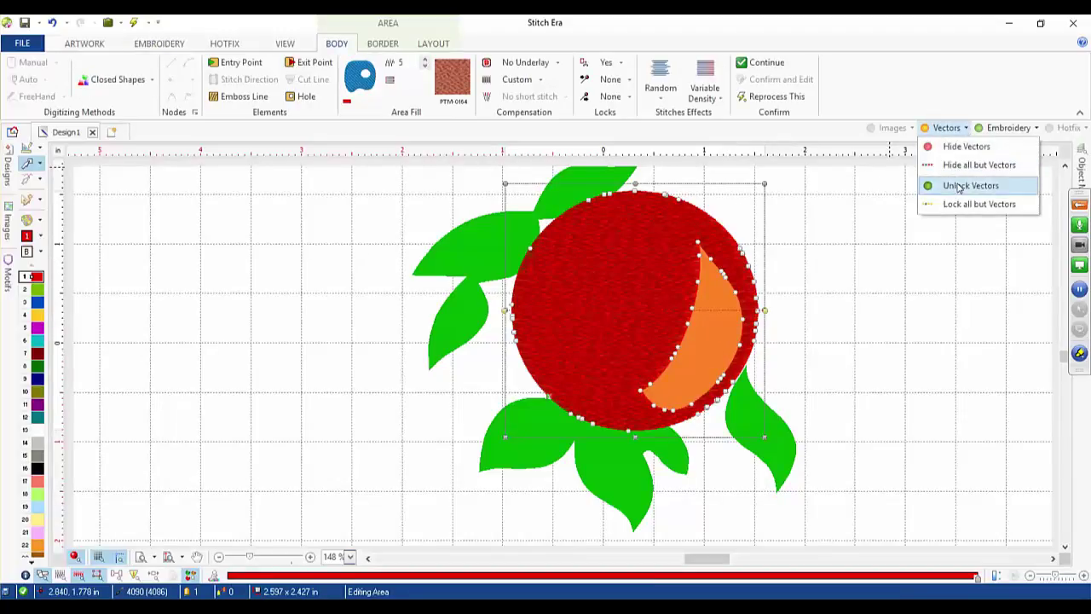
{"action": "left_click", "coordinate": [958, 188]}
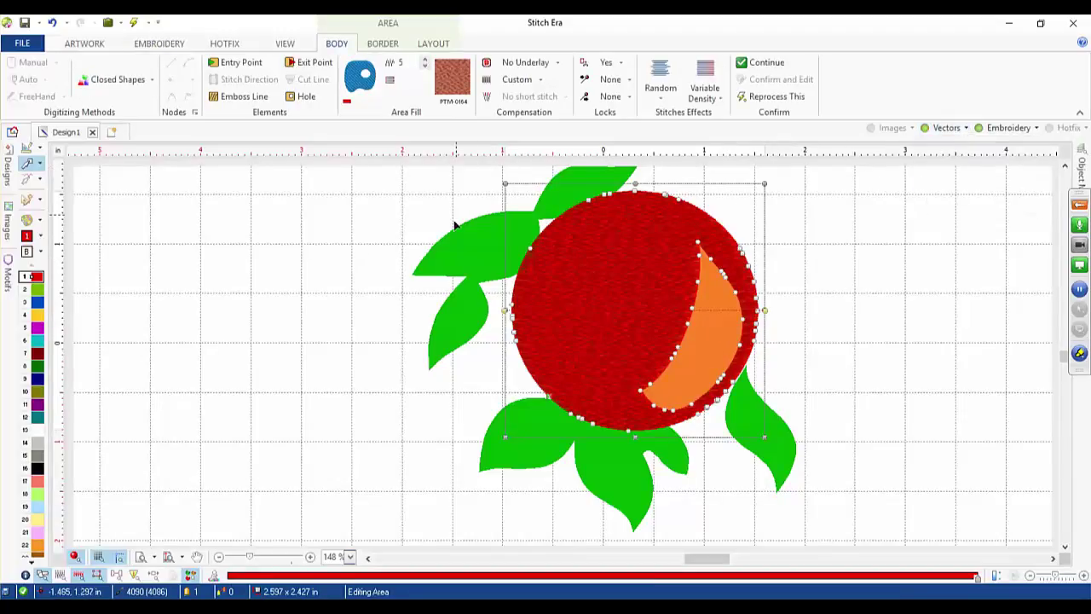
{"action": "left_click", "coordinate": [456, 246]}
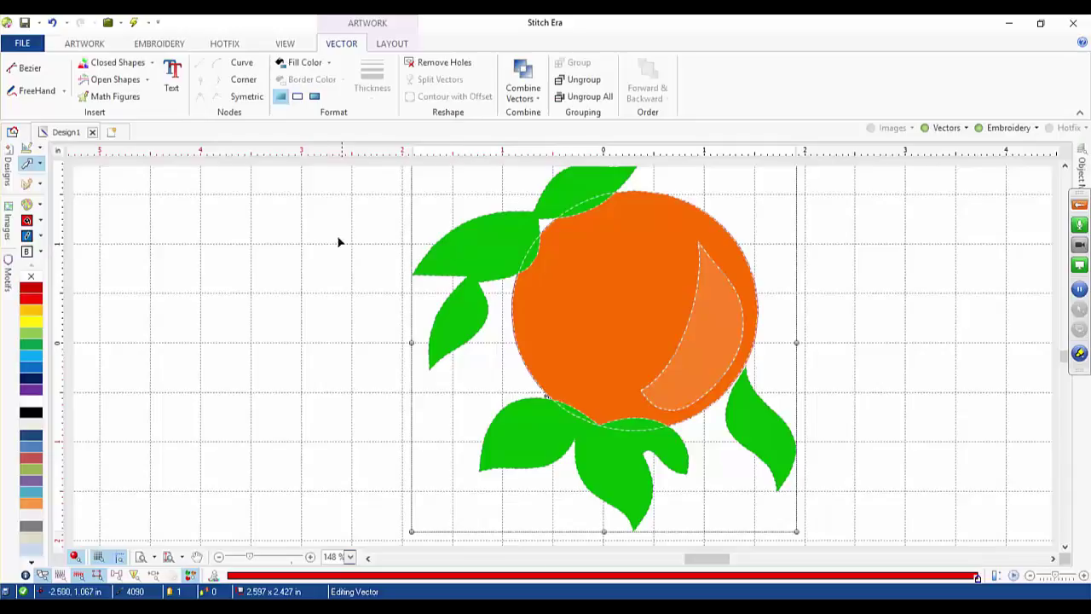
{"action": "left_click", "coordinate": [286, 234]}
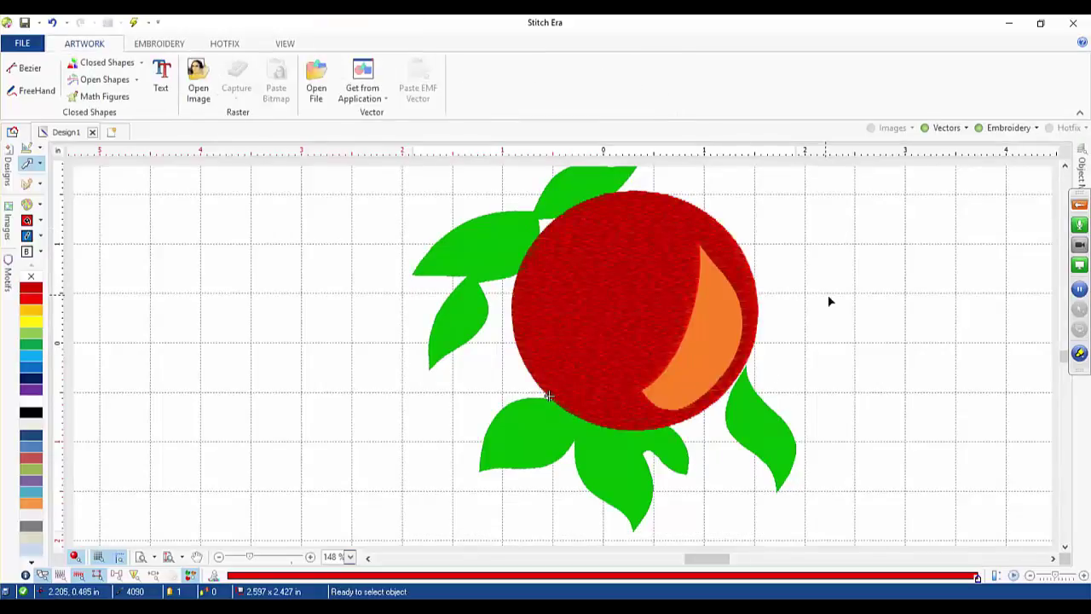
- Lock the vectors again, then select the stitched circle and deselect it
{"action": "left_click", "coordinate": [967, 128]}
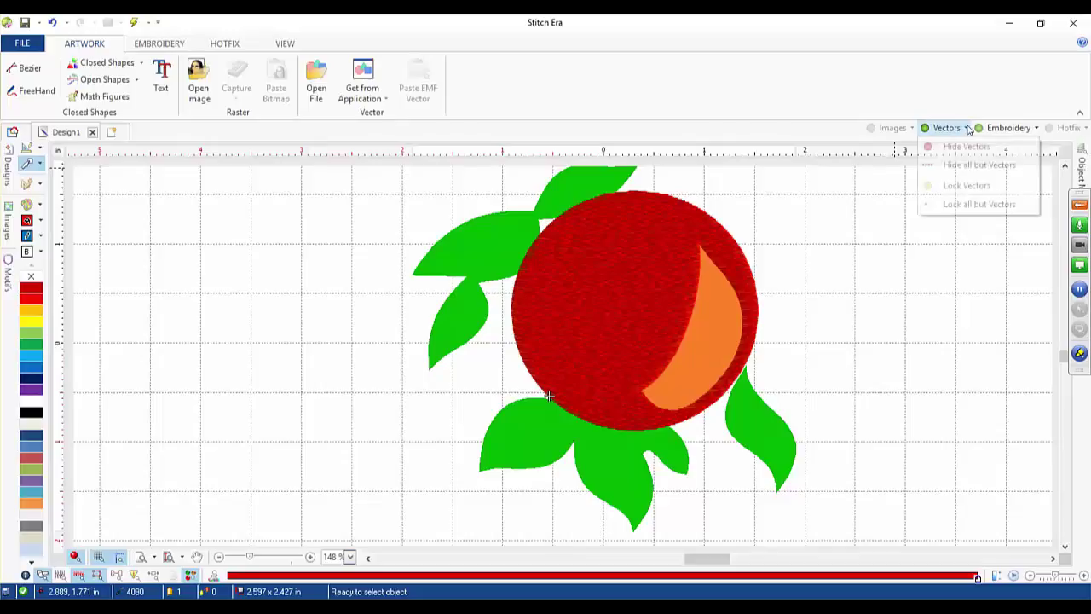
{"action": "left_click", "coordinate": [967, 186]}
{"action": "left_click", "coordinate": [526, 299]}
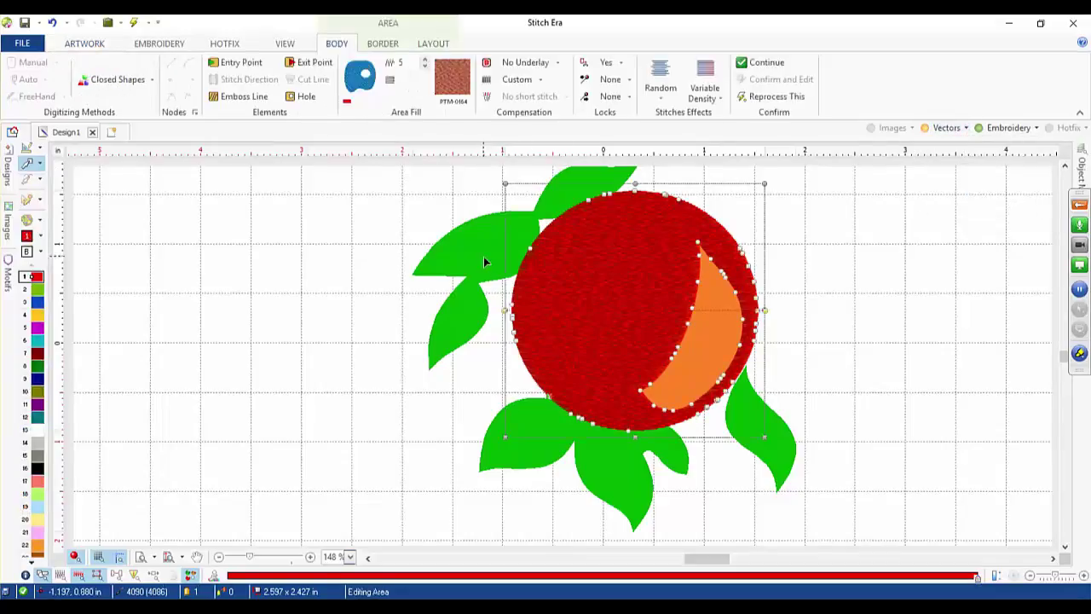
{"action": "key", "text": "Escape"}
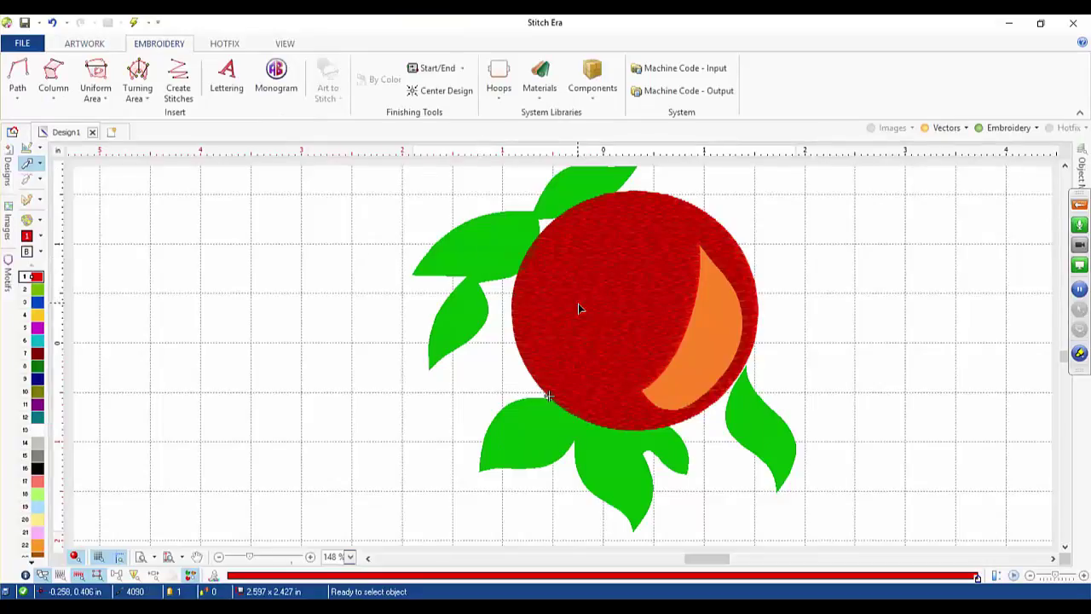
- Hide the color 1 stitches and use Auto Complete to create Area with Pattern fills in thread color 2 on all three green leaf groups
{"action": "left_click", "coordinate": [36, 289]}
{"action": "mouse_move", "coordinate": [37, 278]}
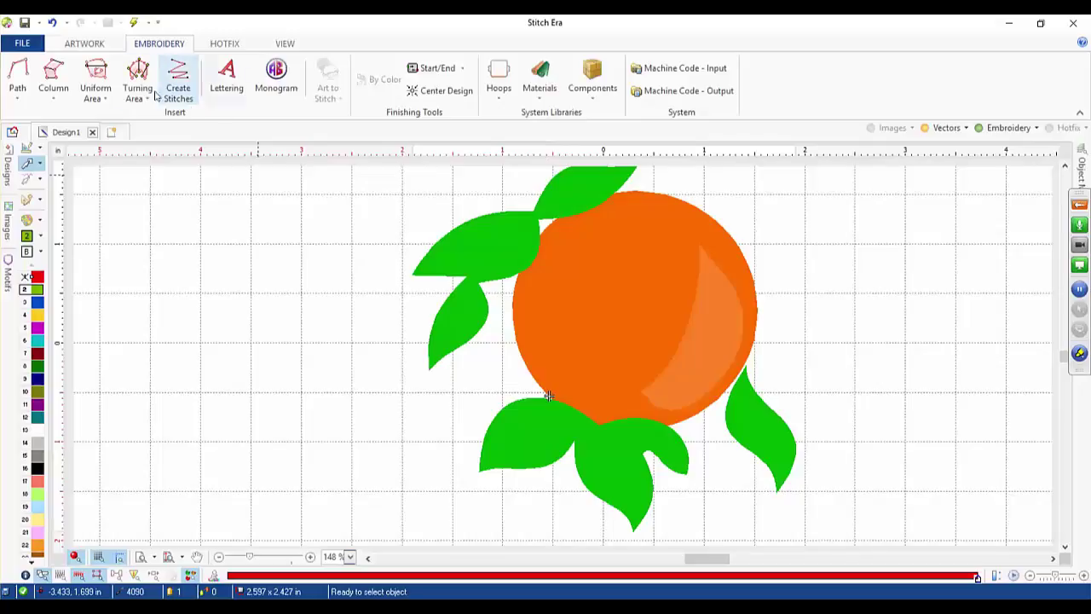
{"action": "left_click", "coordinate": [106, 92]}
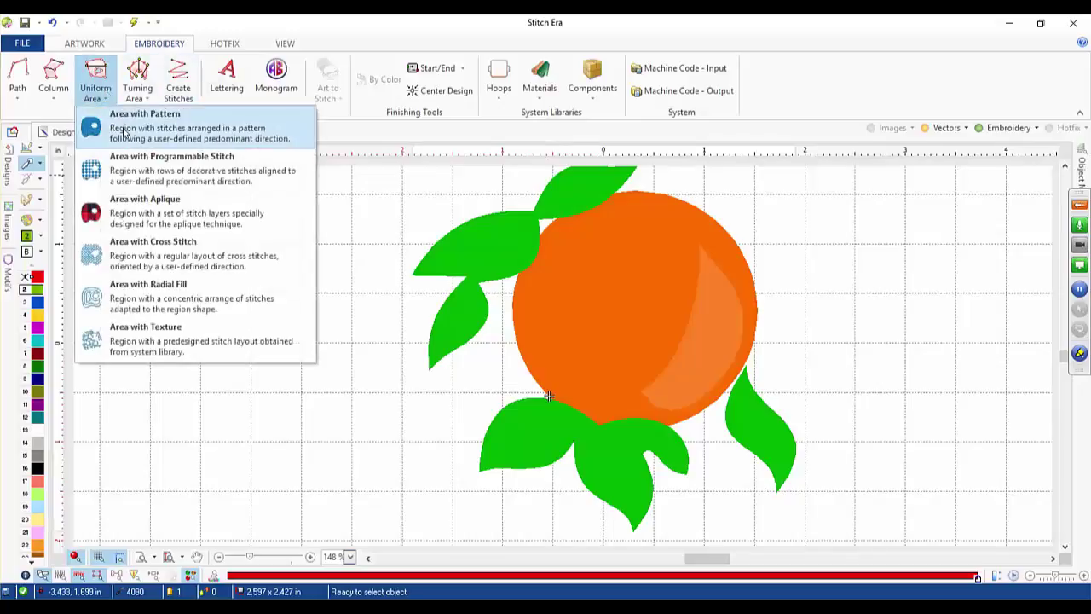
{"action": "left_click", "coordinate": [124, 133]}
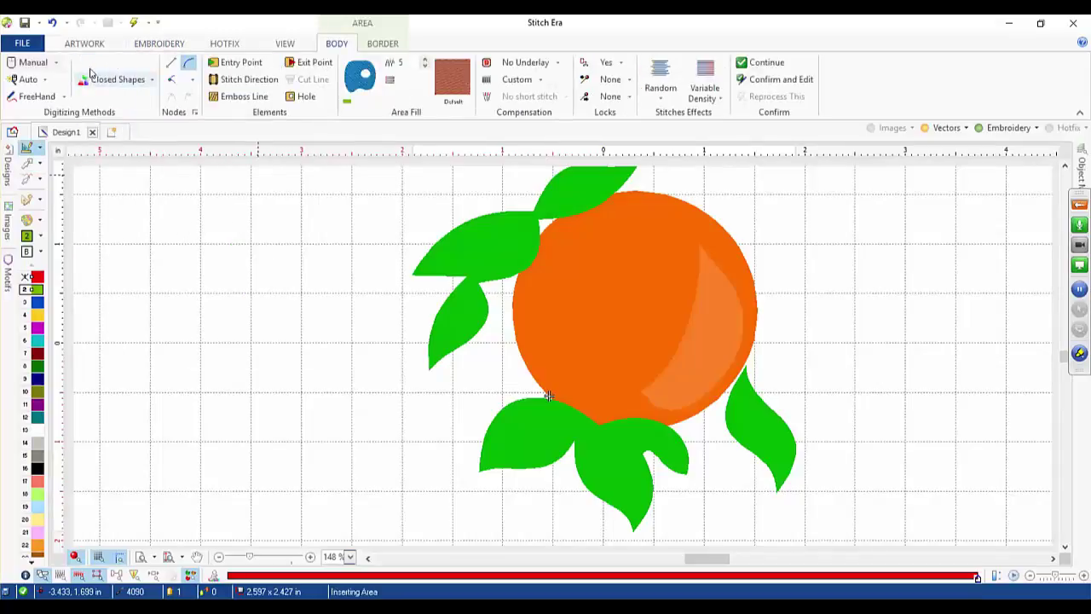
{"action": "left_click", "coordinate": [34, 80]}
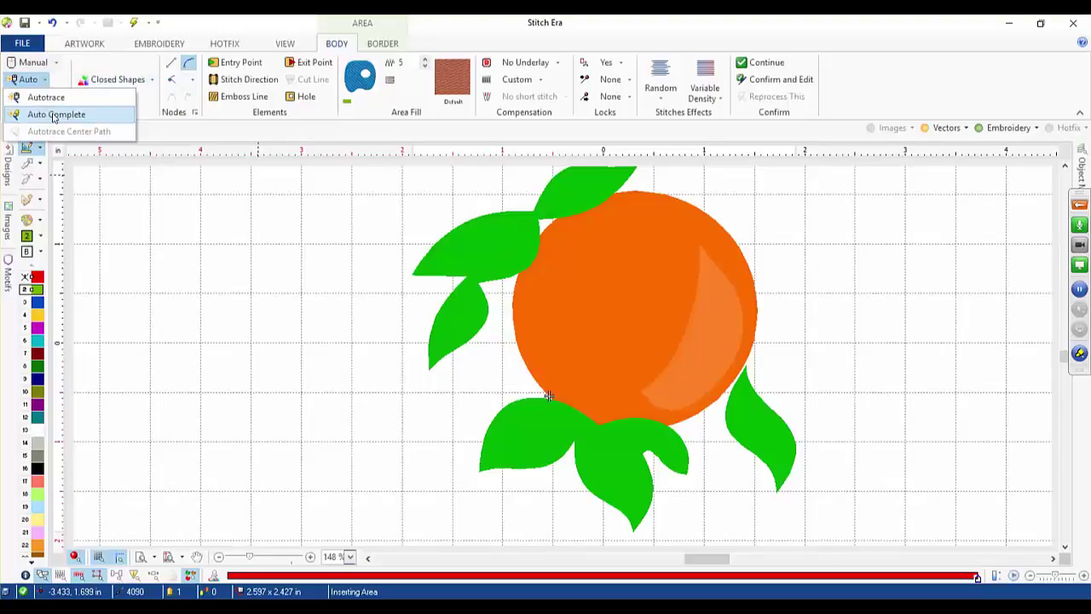
{"action": "left_click", "coordinate": [54, 116]}
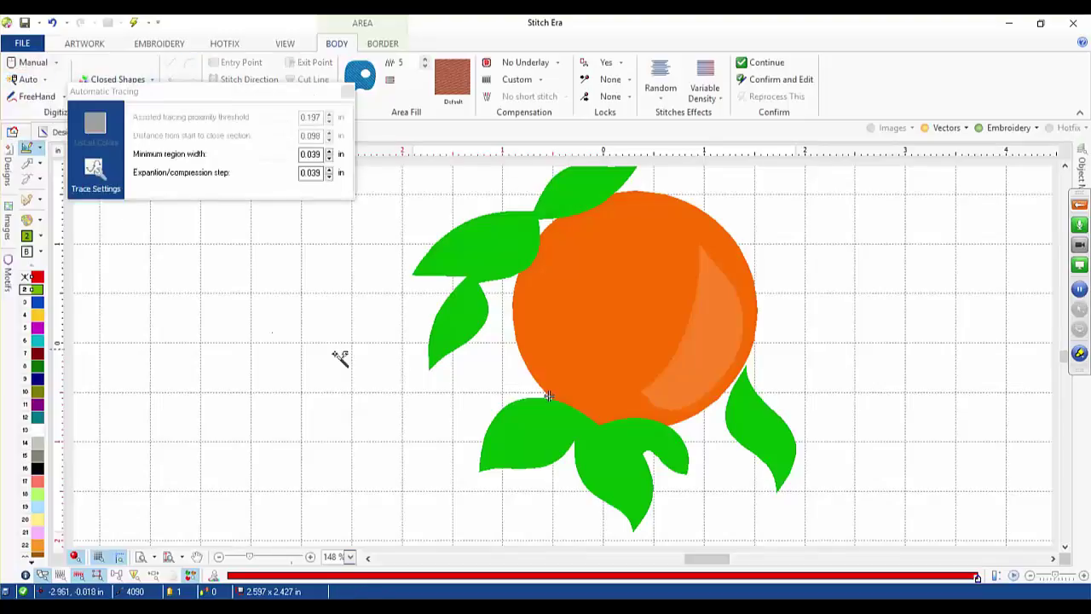
{"action": "left_click", "coordinate": [462, 257]}
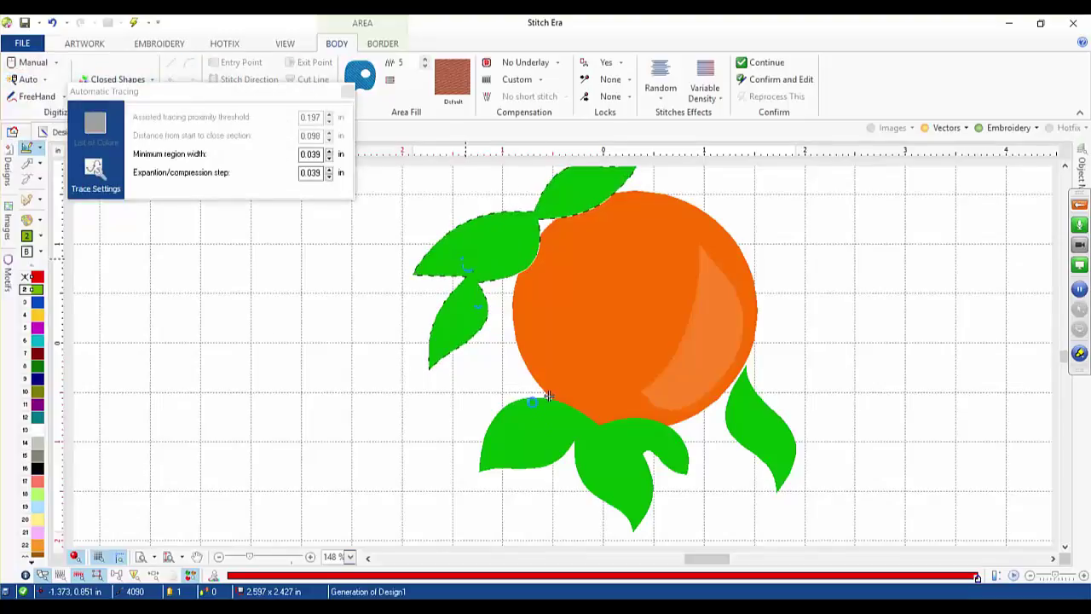
{"action": "left_click", "coordinate": [546, 432]}
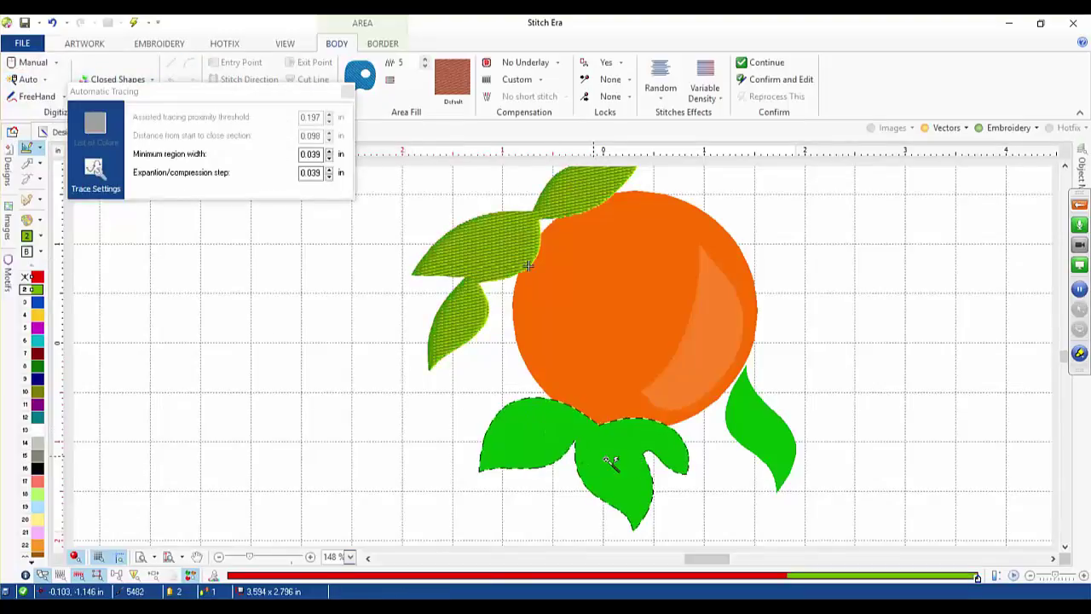
{"action": "left_click", "coordinate": [766, 429]}
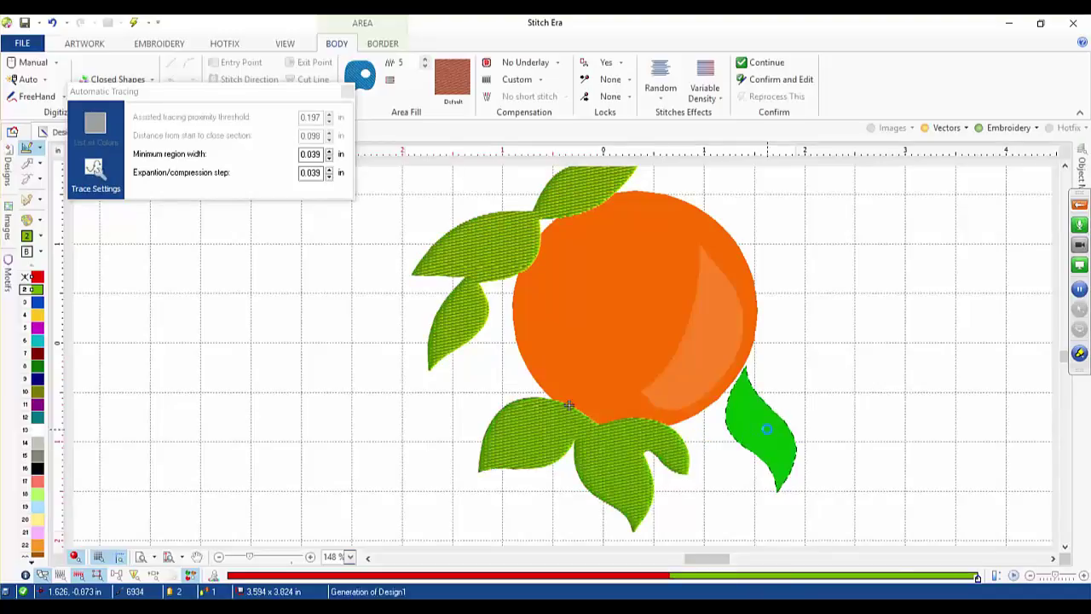
- Close the automatic tracing settings and set the fill pattern of the leaf group at the fruit's upper left to PTM-0109
{"action": "left_click", "coordinate": [347, 94]}
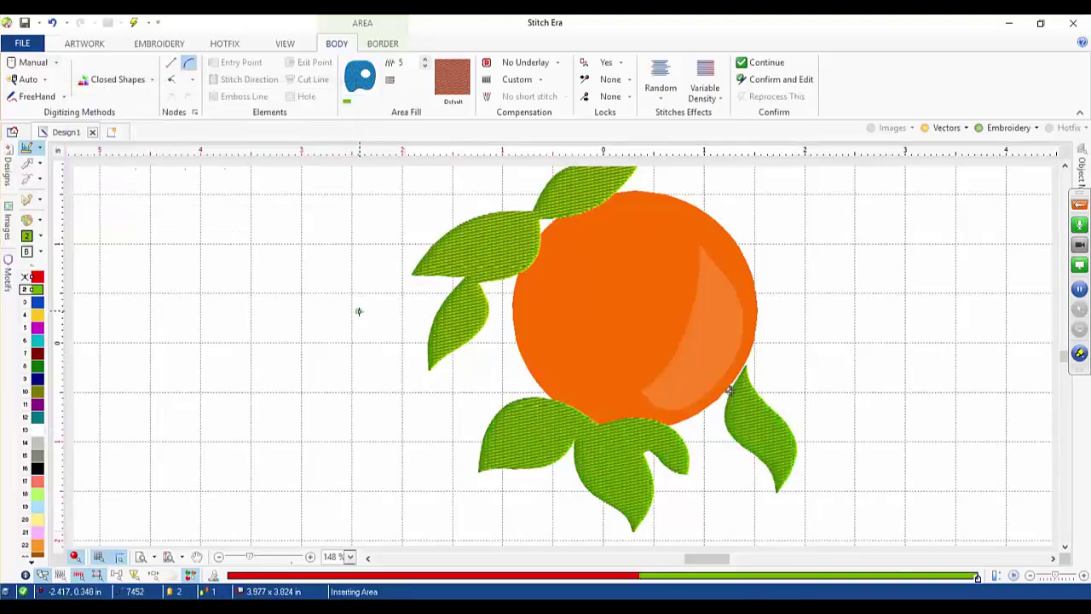
{"action": "left_click", "coordinate": [27, 164]}
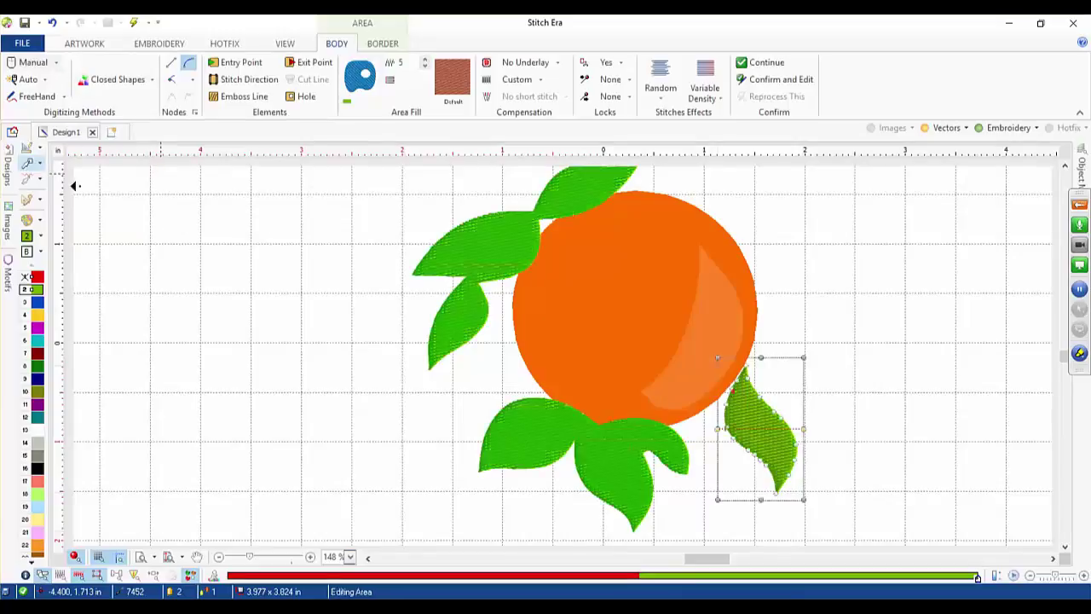
{"action": "left_click", "coordinate": [467, 265]}
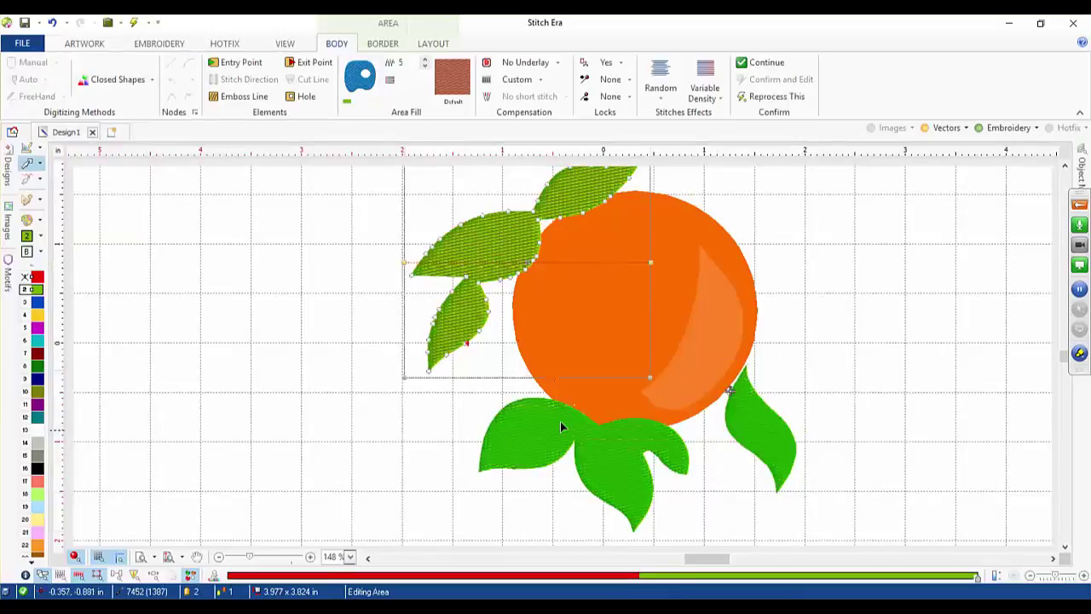
{"action": "left_click", "coordinate": [437, 83]}
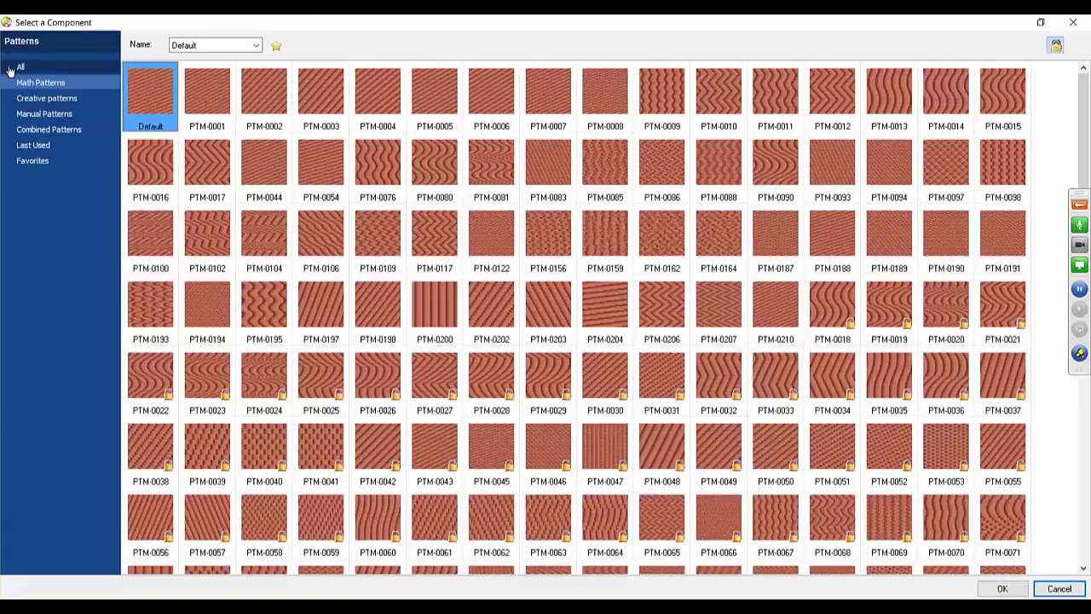
{"action": "left_click", "coordinate": [19, 67]}
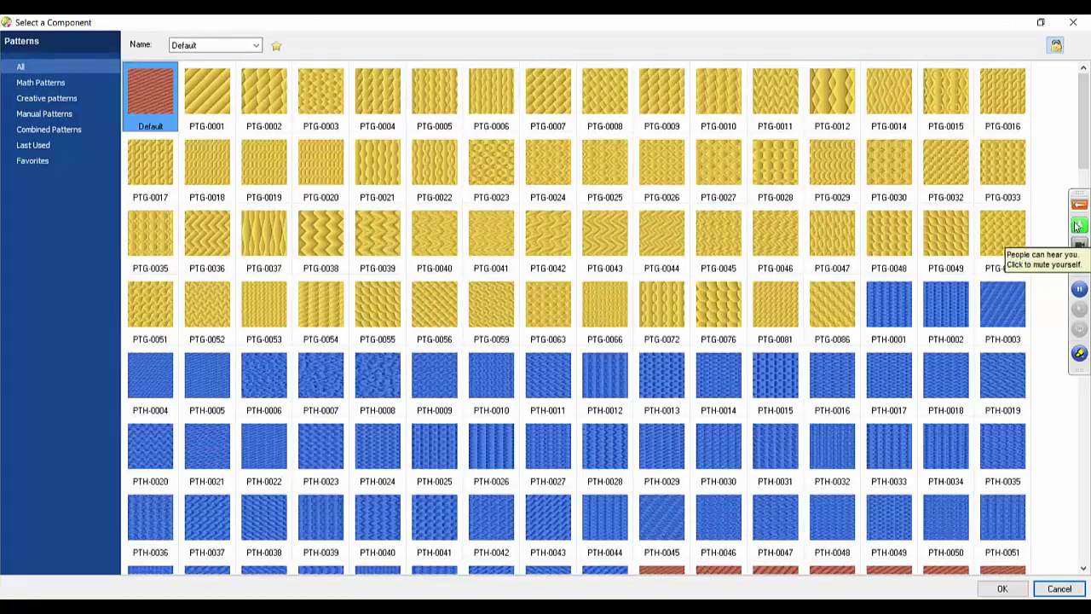
{"action": "left_click_drag", "start_coordinate": [1084, 162], "coordinate": [1083, 233]}
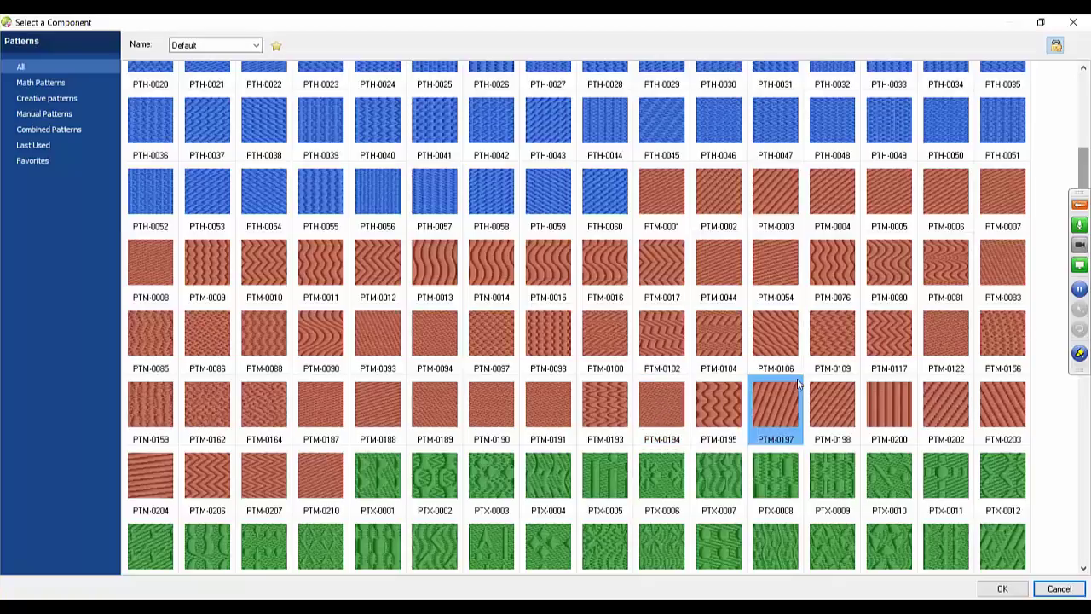
{"action": "left_click", "coordinate": [786, 344]}
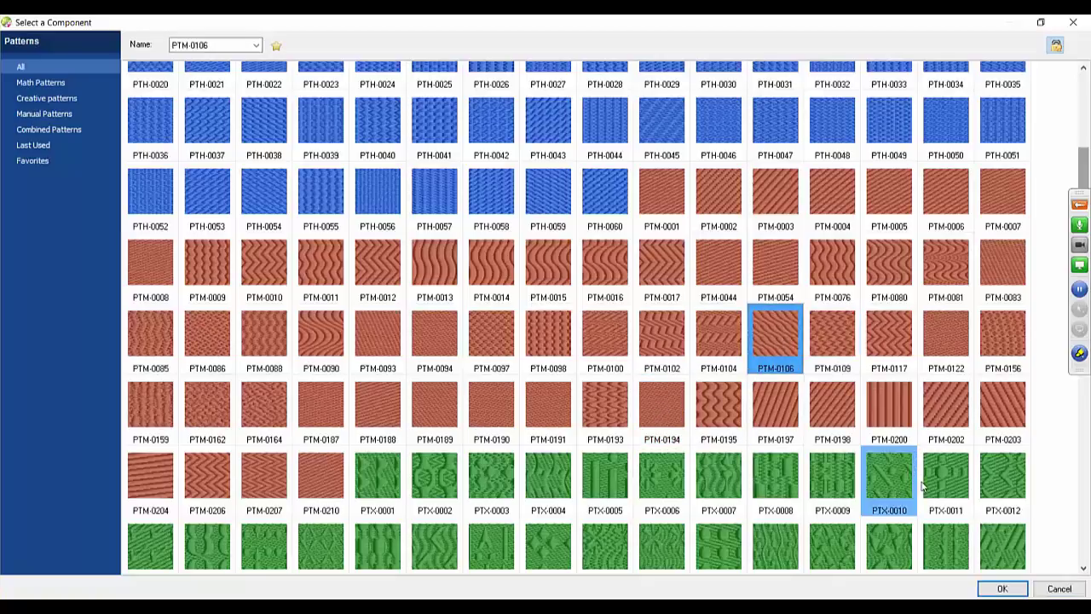
{"action": "left_click", "coordinate": [835, 348]}
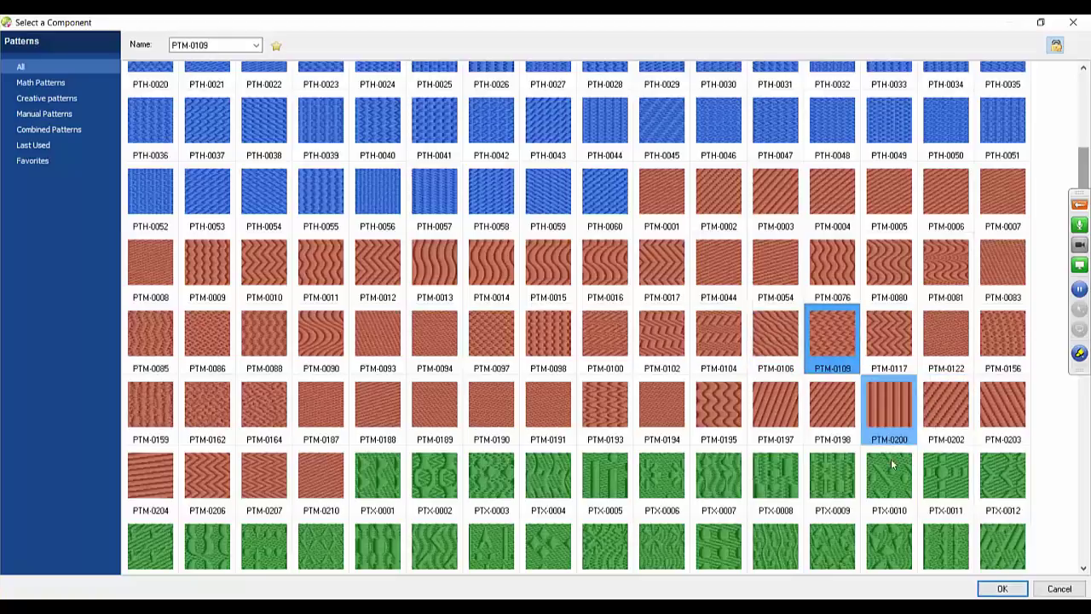
{"action": "left_click", "coordinate": [999, 592]}
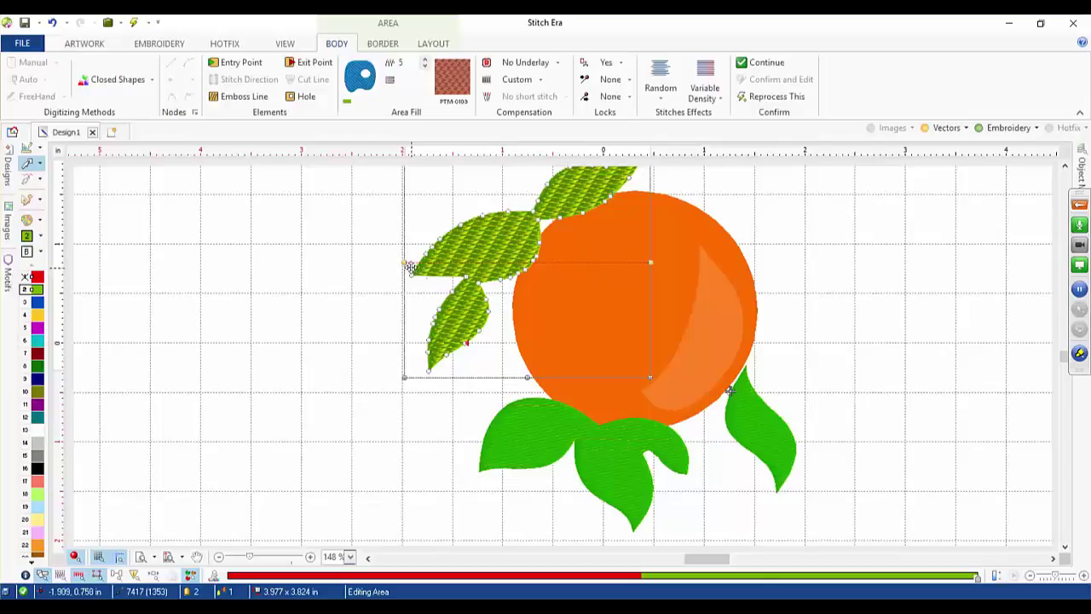
- Tilt the stitch direction diagonally on the upper-left leaf group, the leaf group below the fruit and the single leaf at its right
{"action": "left_click_drag", "start_coordinate": [403, 262], "coordinate": [488, 174]}
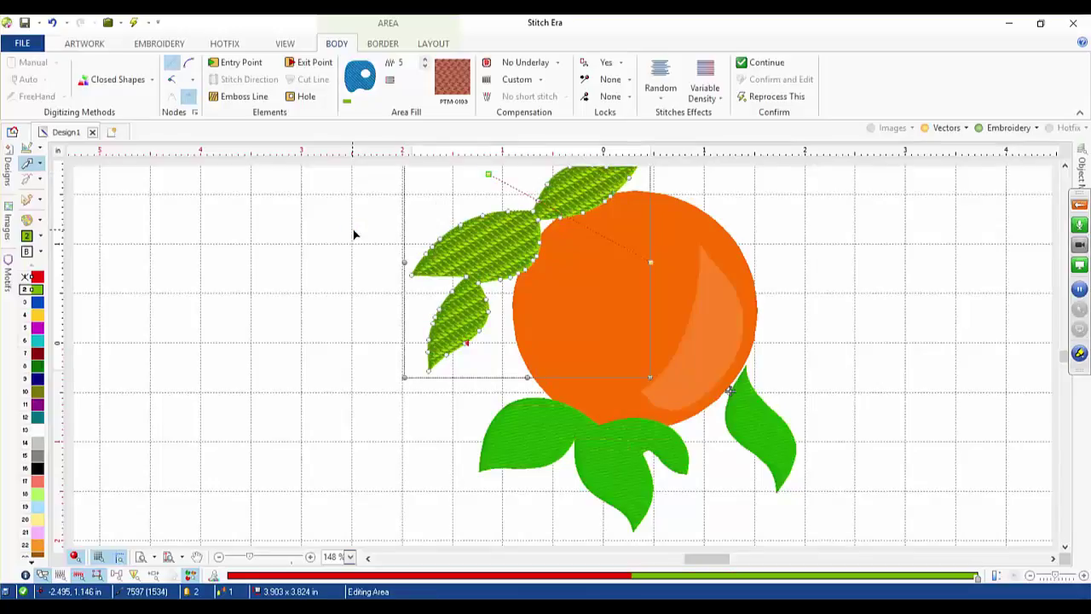
{"action": "left_click", "coordinate": [599, 465]}
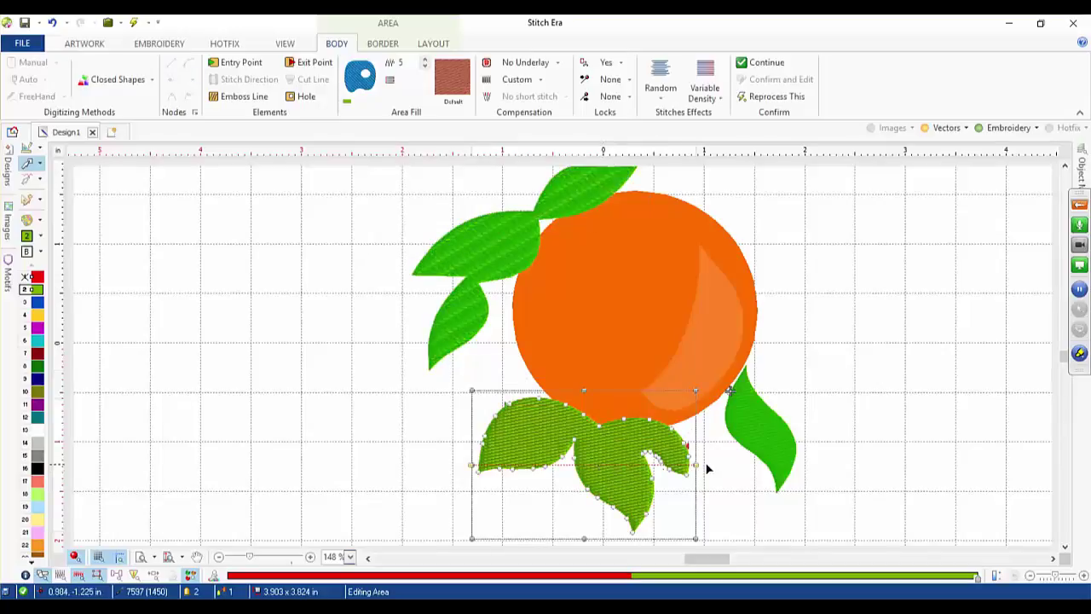
{"action": "left_click_drag", "start_coordinate": [704, 469], "coordinate": [529, 380]}
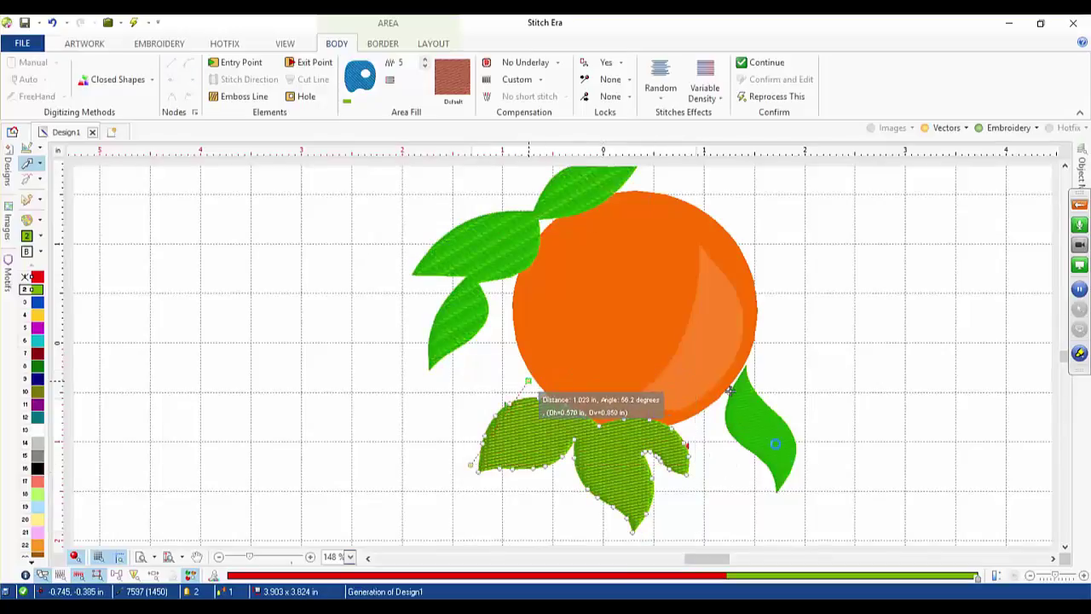
{"action": "left_click", "coordinate": [766, 426]}
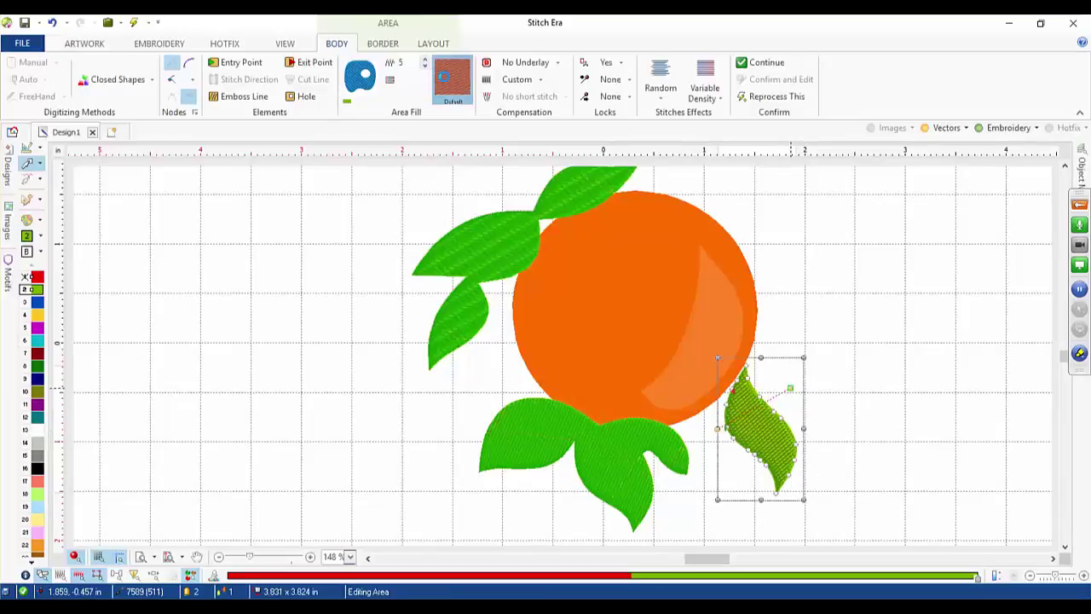
- Set the fill pattern of the single leaf at the fruit's lower right to PTM-0109
{"action": "left_click", "coordinate": [447, 79]}
{"action": "left_click", "coordinate": [25, 69]}
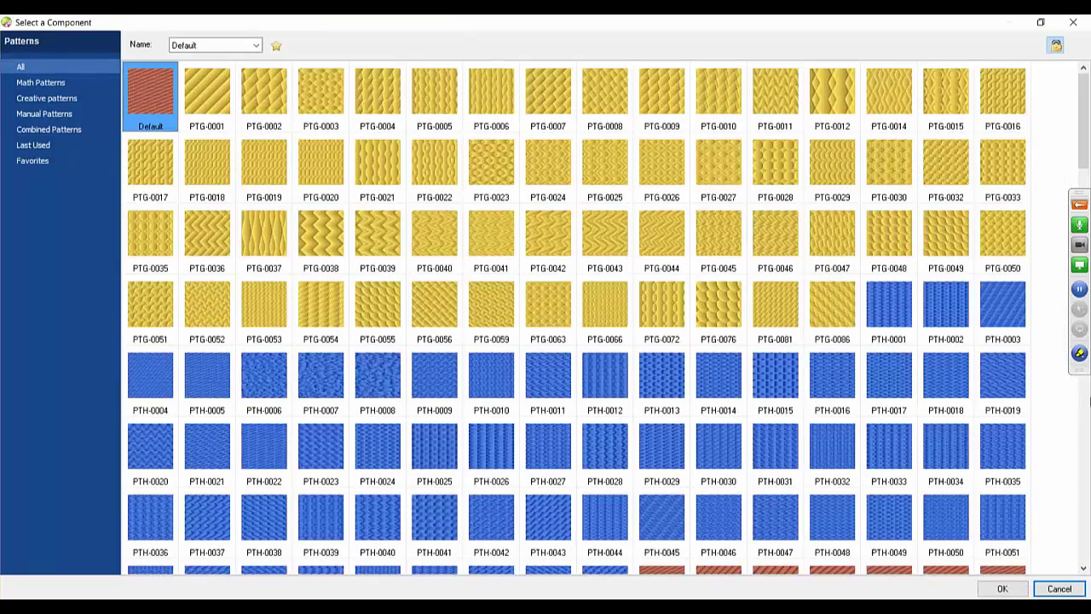
{"action": "left_click_drag", "start_coordinate": [1087, 164], "coordinate": [1082, 228]}
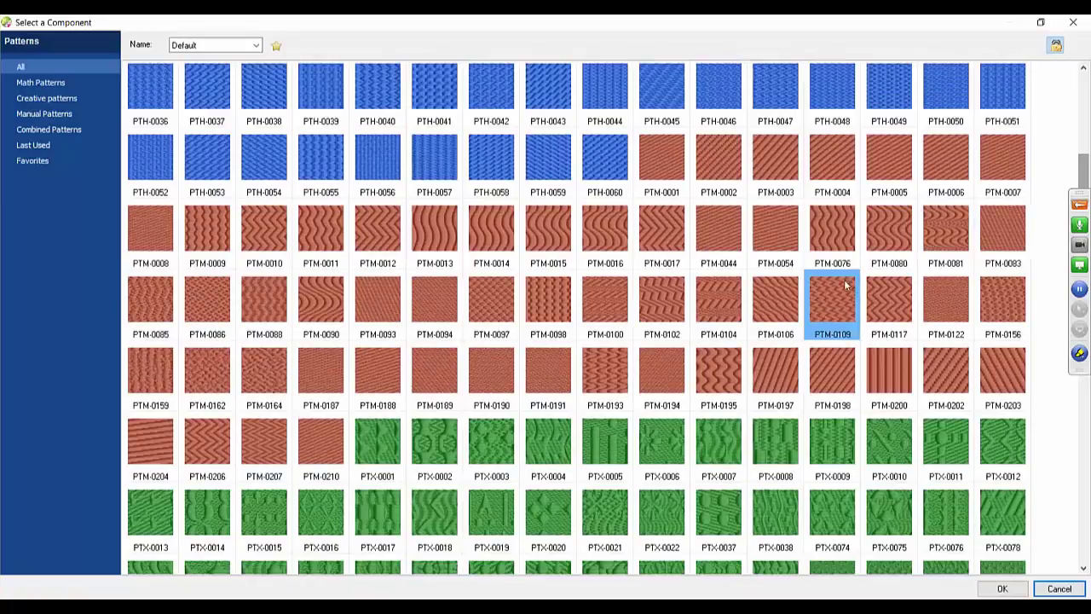
{"action": "left_click", "coordinate": [833, 297]}
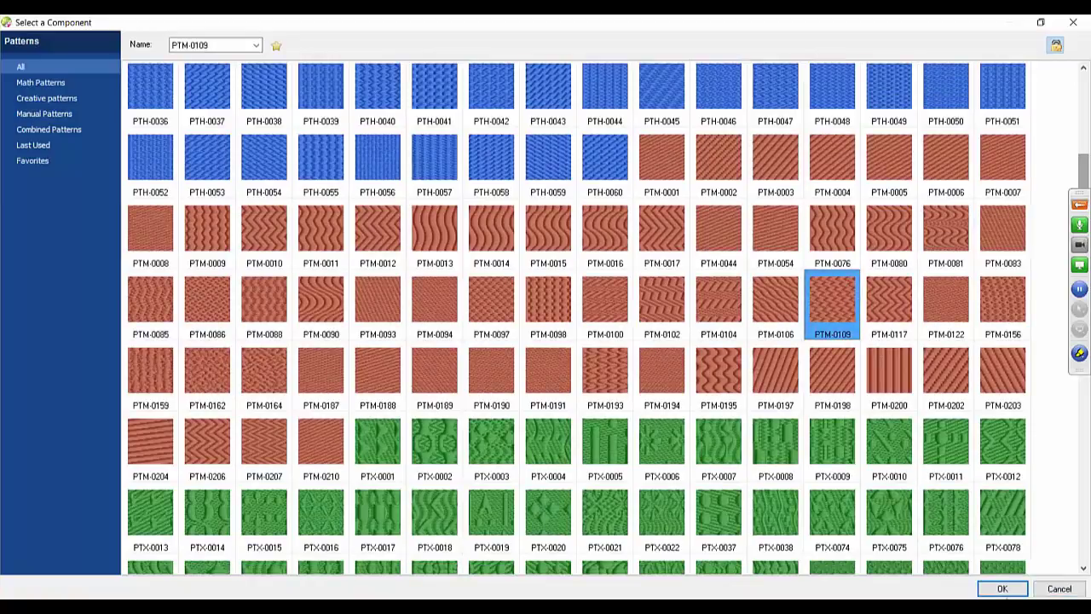
{"action": "key", "text": "Return"}
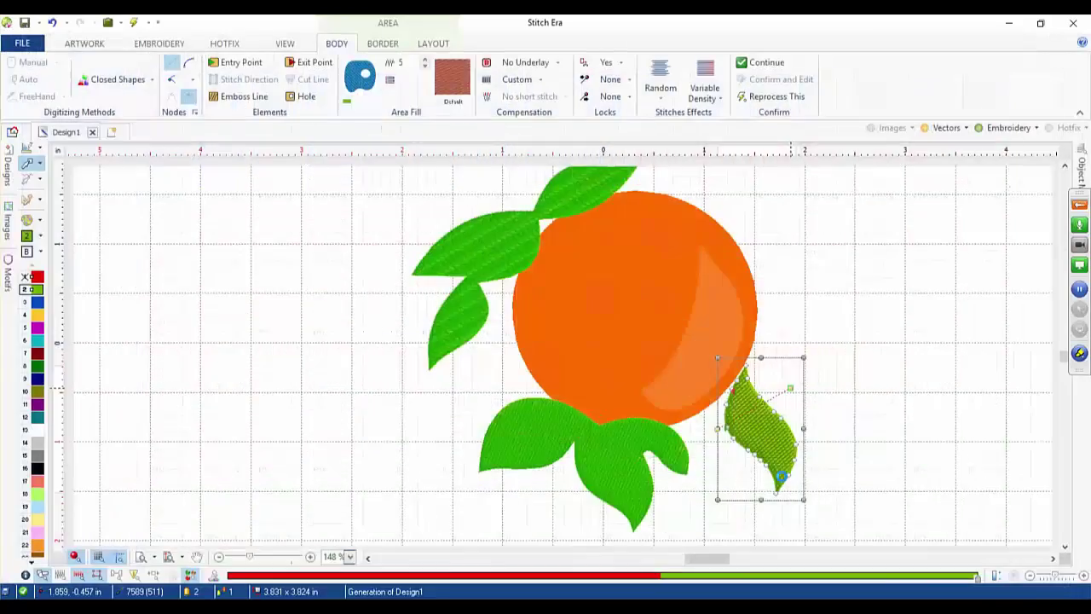
- Set the fill pattern of the leaf group below the fruit to PTM-0097 and deselect the leaves
{"action": "left_click", "coordinate": [623, 430]}
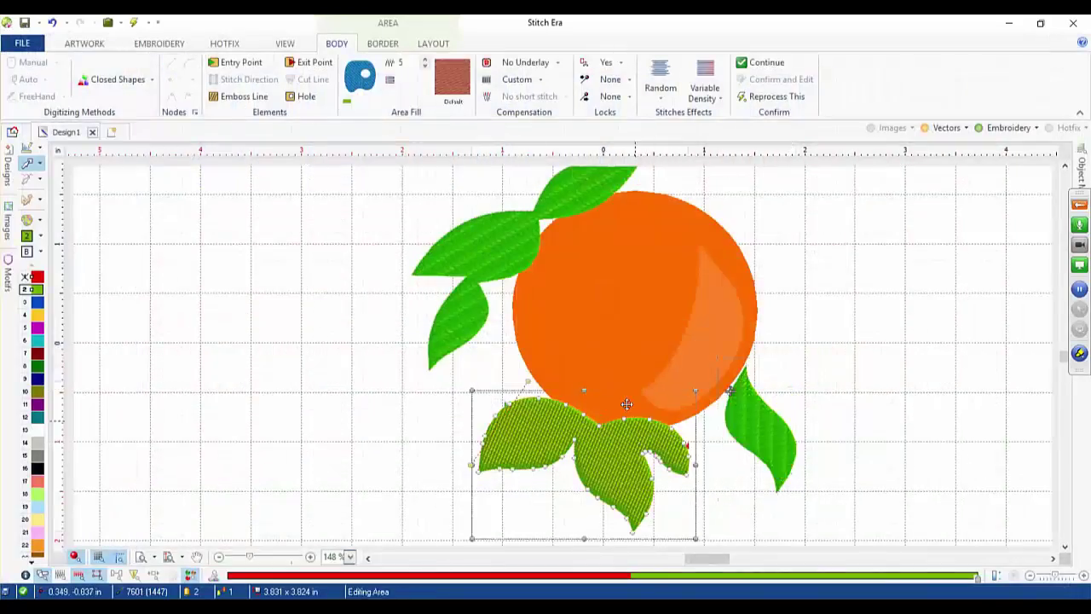
{"action": "left_click", "coordinate": [458, 81]}
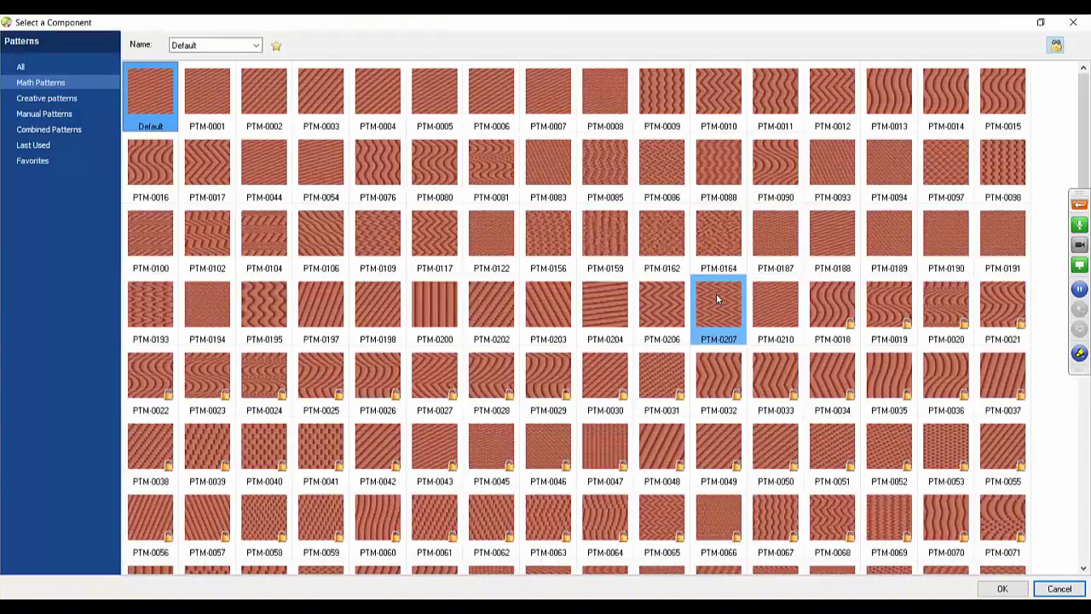
{"action": "left_click", "coordinate": [935, 177]}
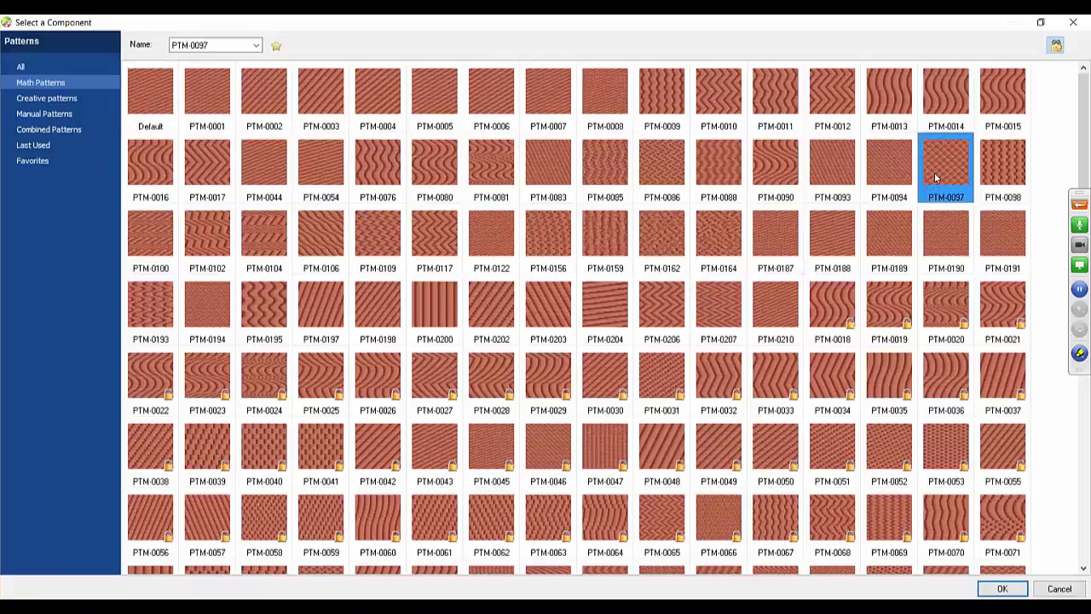
{"action": "left_click", "coordinate": [991, 594]}
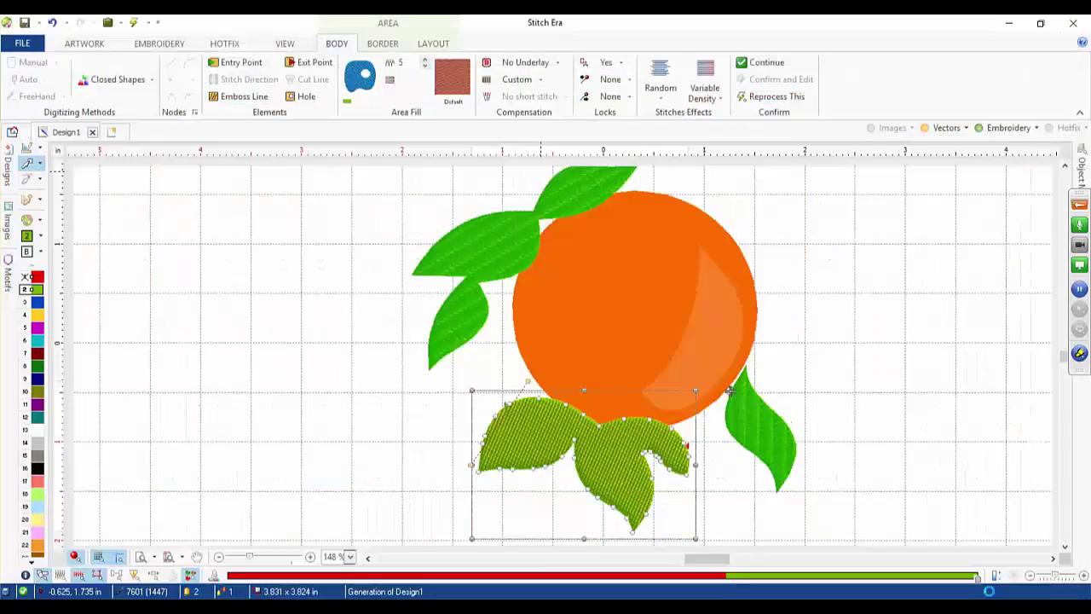
{"action": "left_click", "coordinate": [873, 393]}
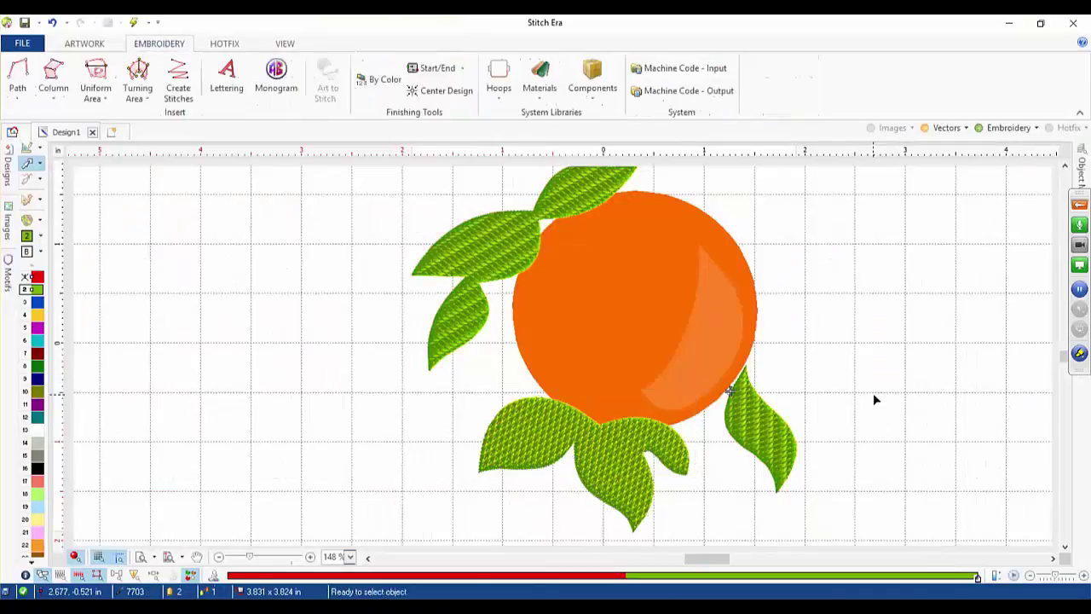
- Show the color 1 stitches again and start inserting a new pattern-filled uniform area
{"action": "left_click", "coordinate": [36, 277]}
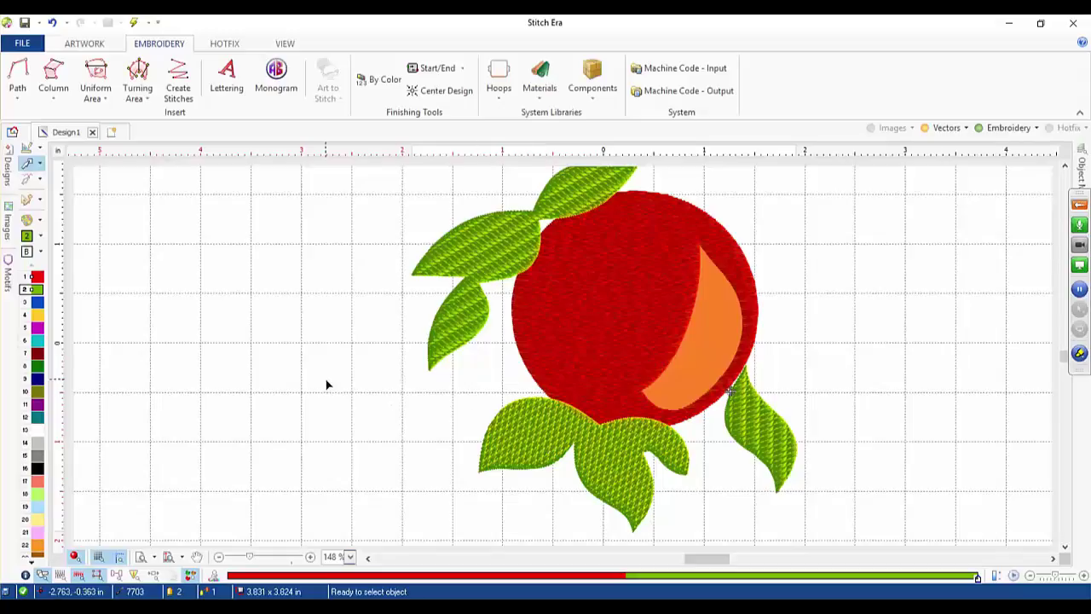
{"action": "left_click", "coordinate": [96, 92]}
{"action": "left_click", "coordinate": [123, 119]}
{"action": "left_click", "coordinate": [138, 252]}
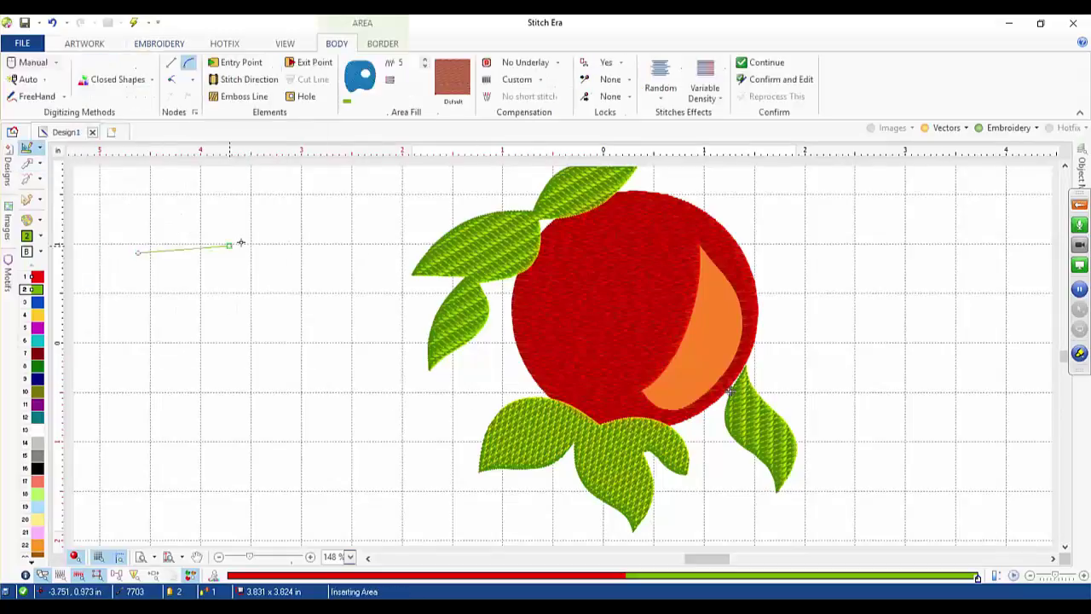
{"action": "left_click", "coordinate": [300, 252]}
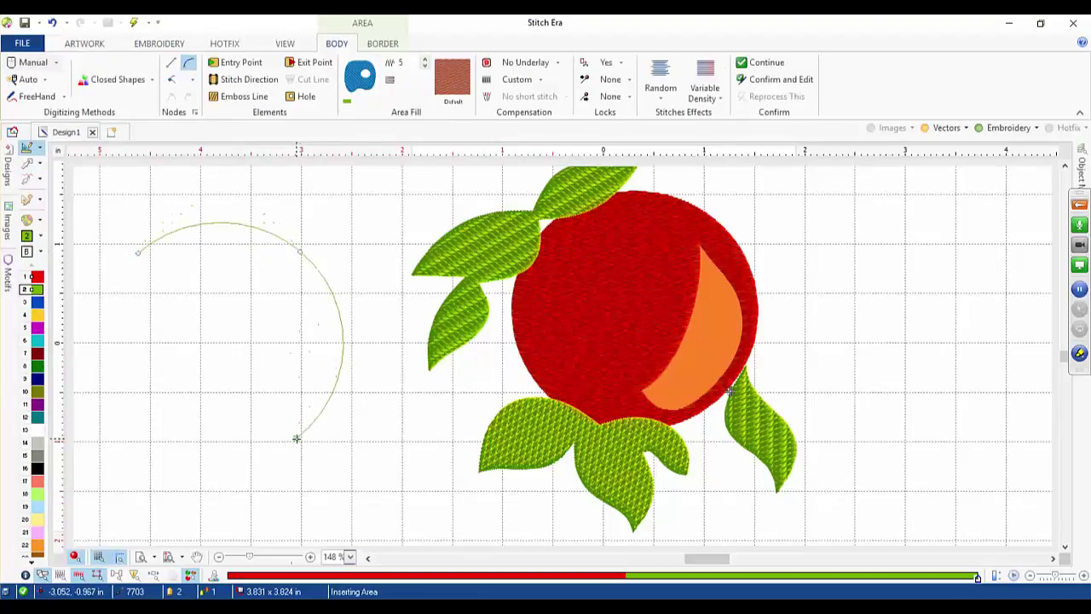
{"action": "key", "text": "Escape"}
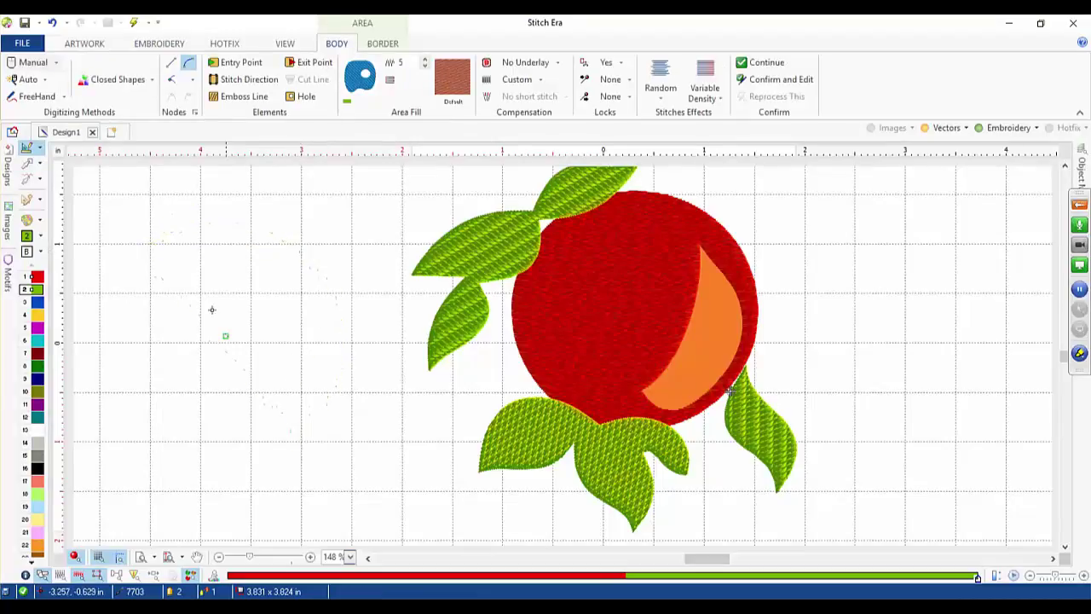
- Draw a straight-sided rectangular area about 1 in wide and 2.5 in tall in thread color 2, in the empty space left of the fruit
{"action": "left_click", "coordinate": [171, 63]}
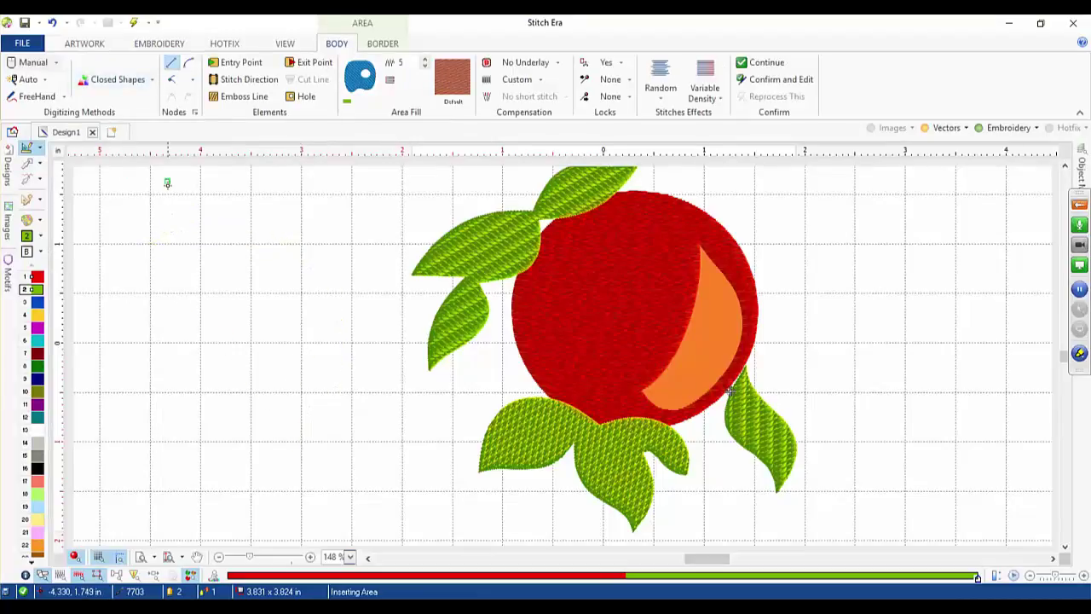
{"action": "left_click", "coordinate": [152, 247]}
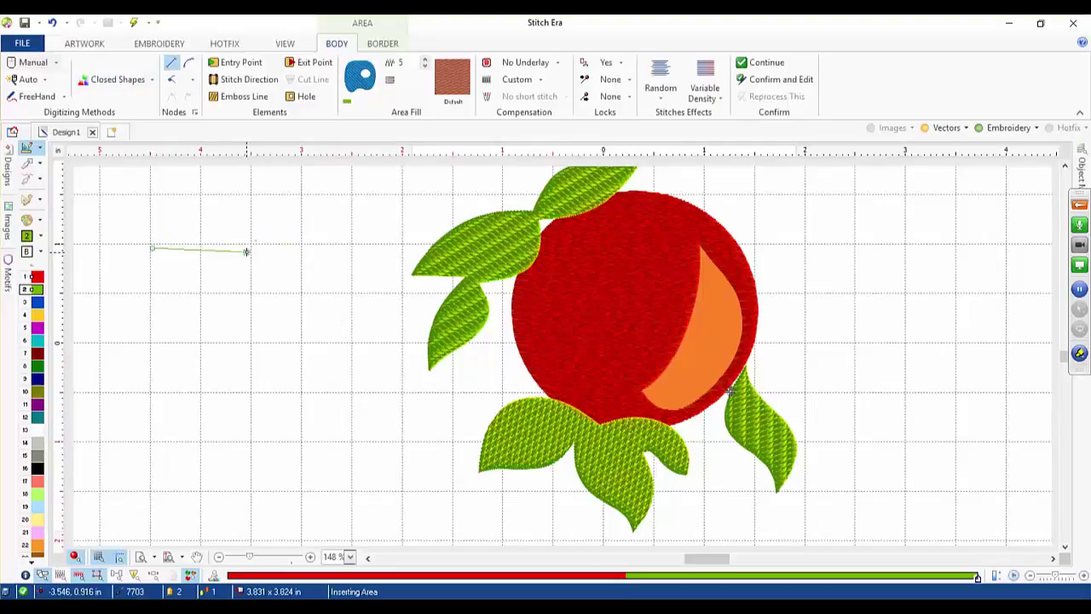
{"action": "left_click", "coordinate": [250, 247]}
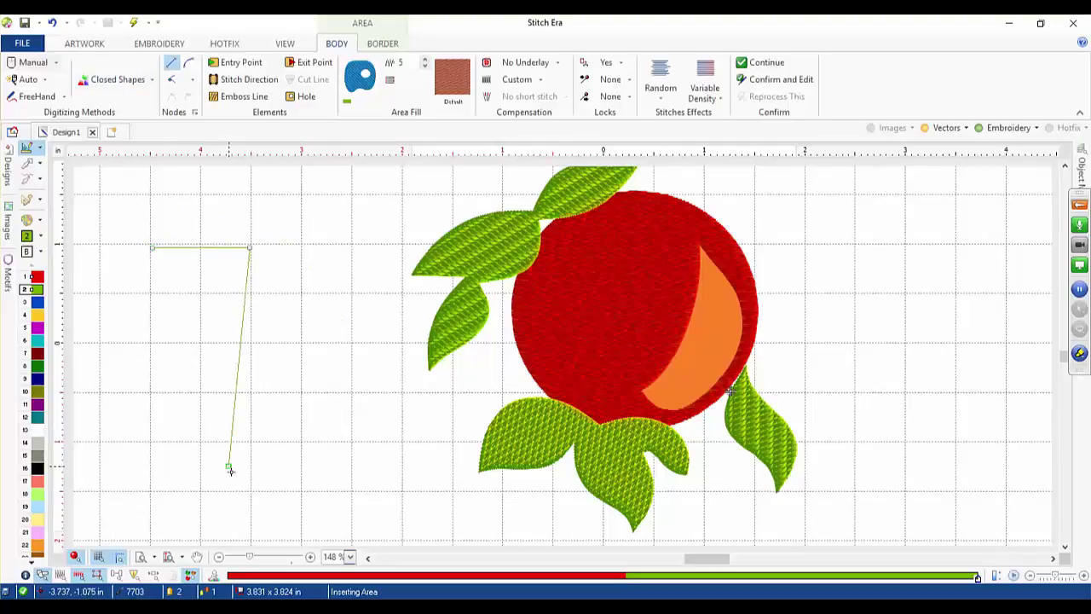
{"action": "left_click", "coordinate": [248, 500]}
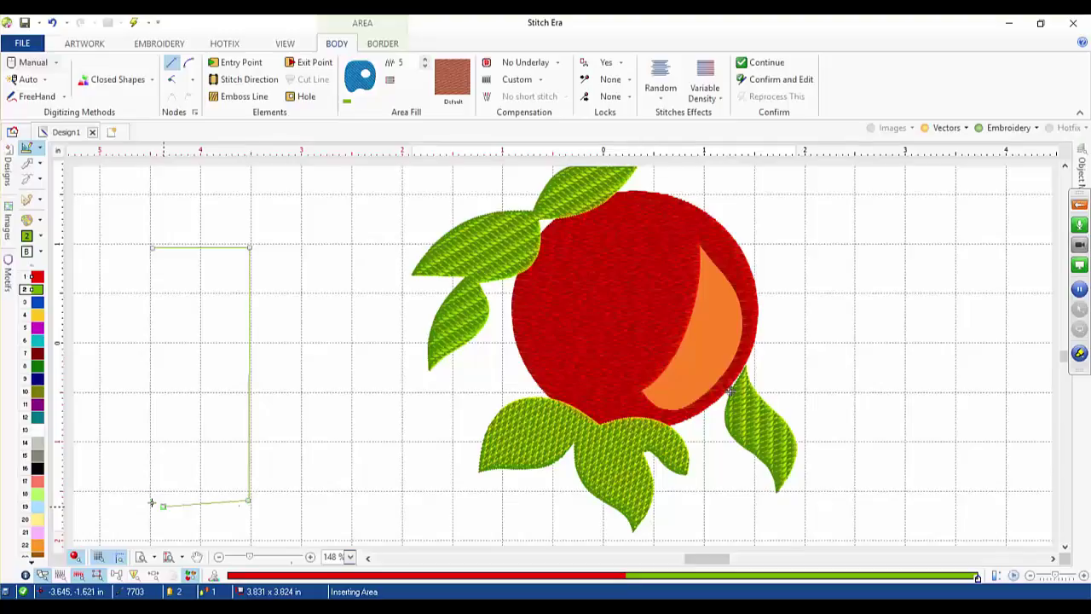
{"action": "left_click", "coordinate": [149, 500]}
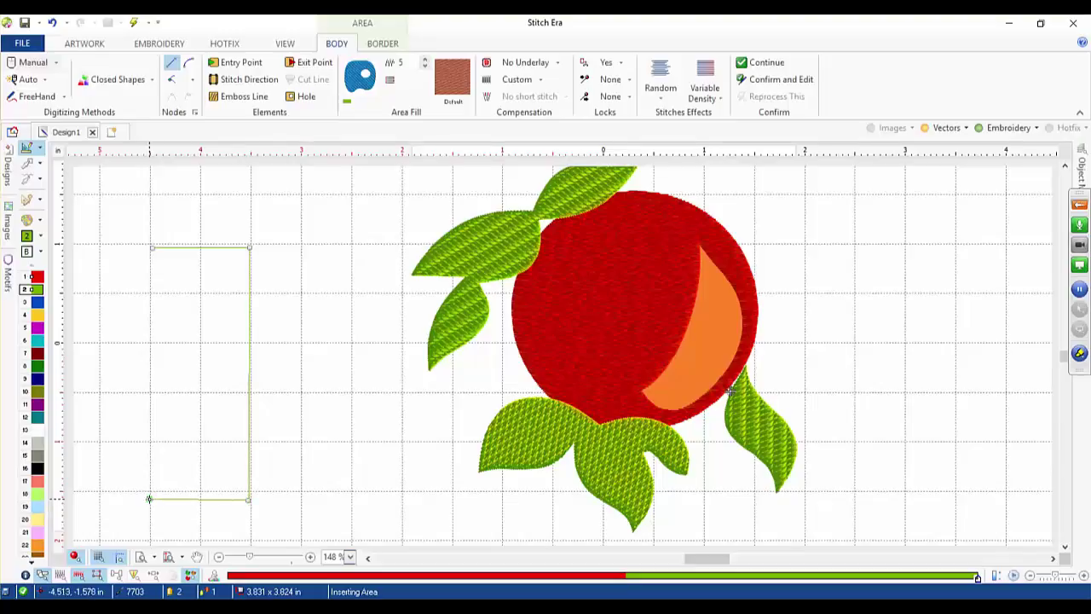
{"action": "left_click", "coordinate": [152, 250]}
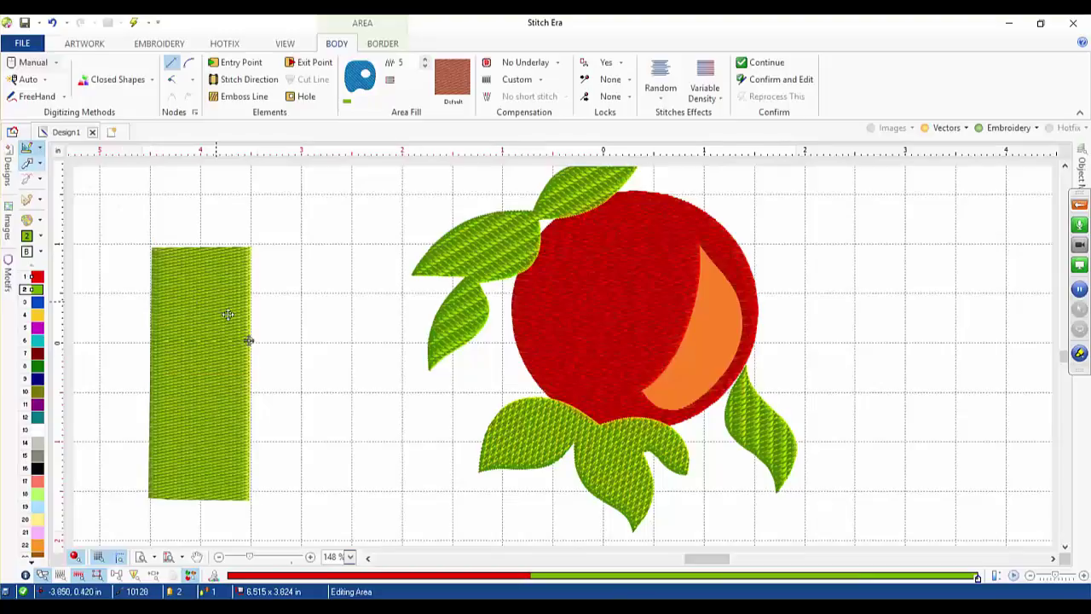
- Set the rectangular area's fill pattern to PTX-0008, chosen from the full pattern library
{"action": "left_click", "coordinate": [231, 316]}
{"action": "left_click", "coordinate": [432, 100]}
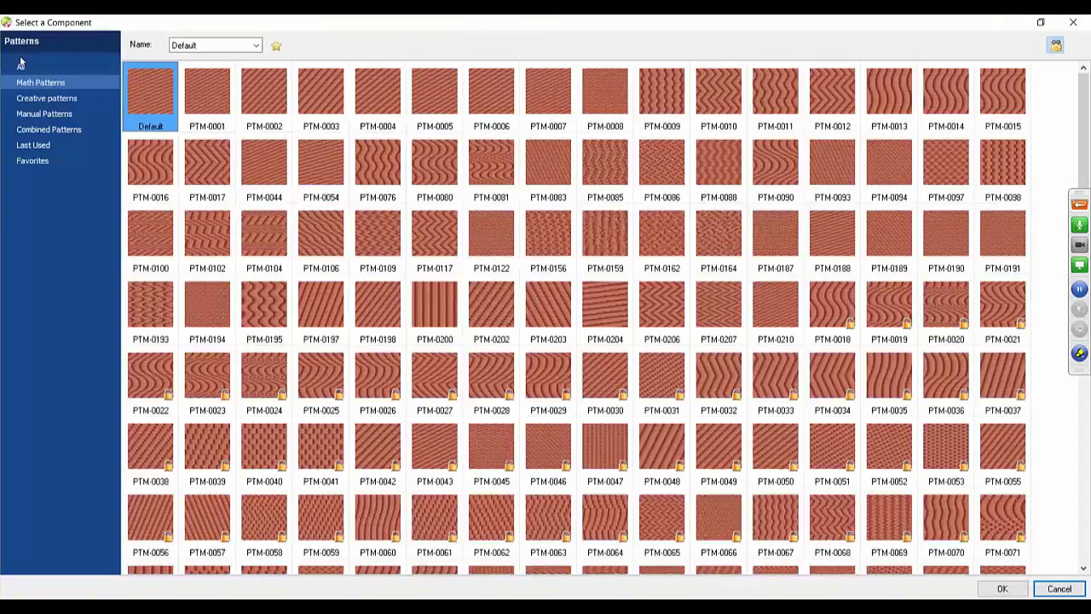
{"action": "left_click", "coordinate": [19, 67]}
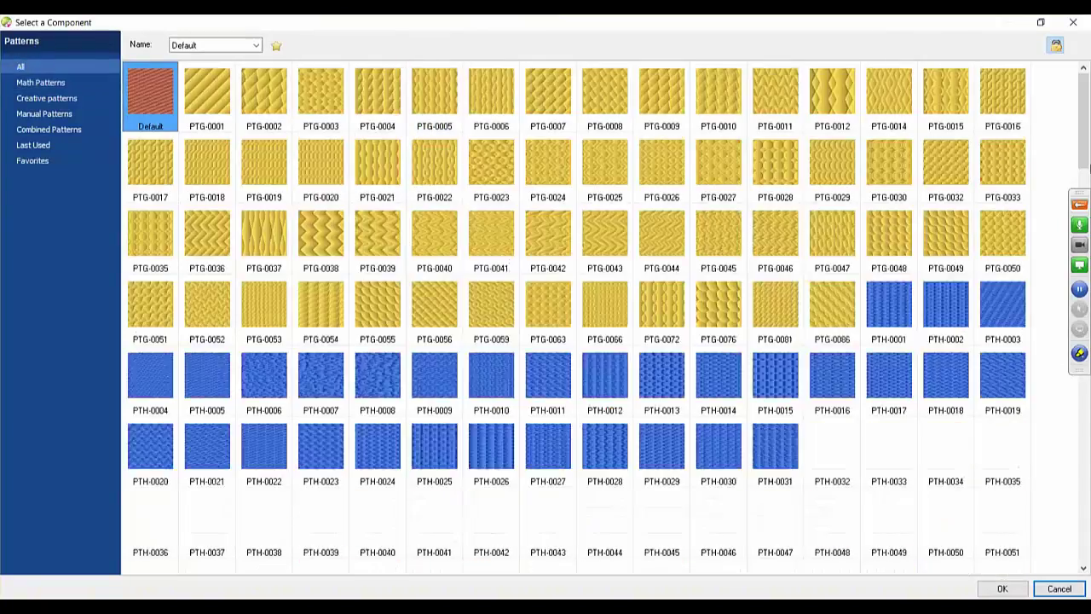
{"action": "left_click_drag", "start_coordinate": [1087, 145], "coordinate": [1080, 273]}
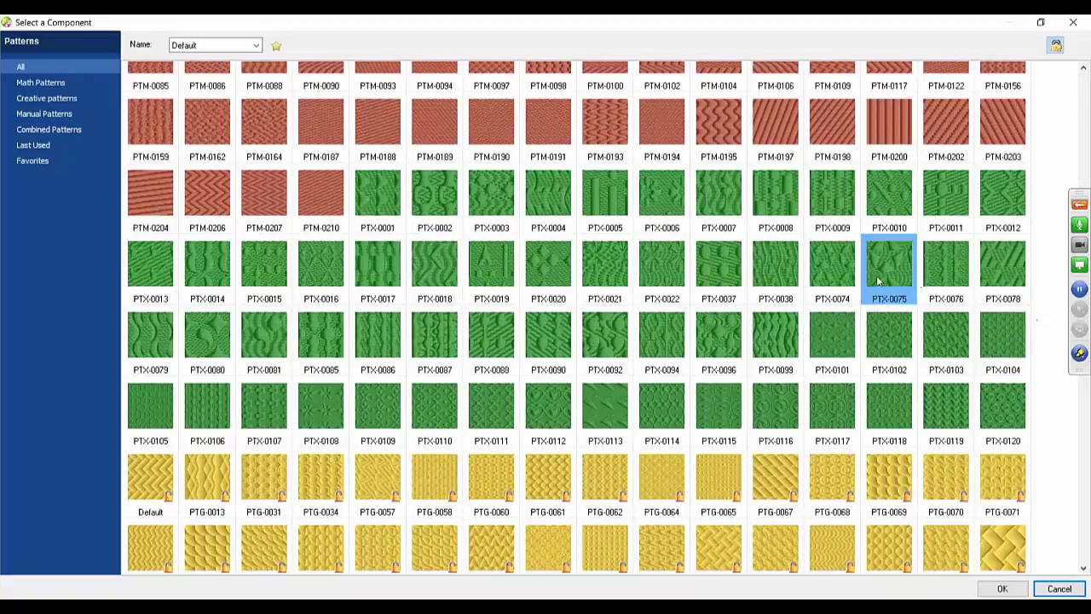
{"action": "left_click", "coordinate": [770, 195]}
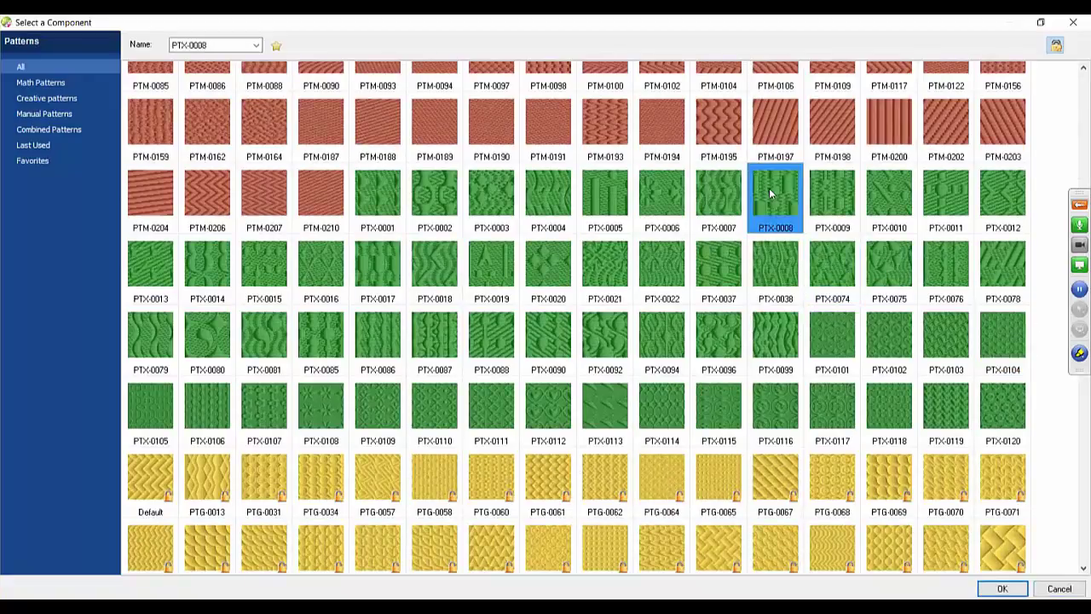
{"action": "left_click", "coordinate": [1003, 589]}
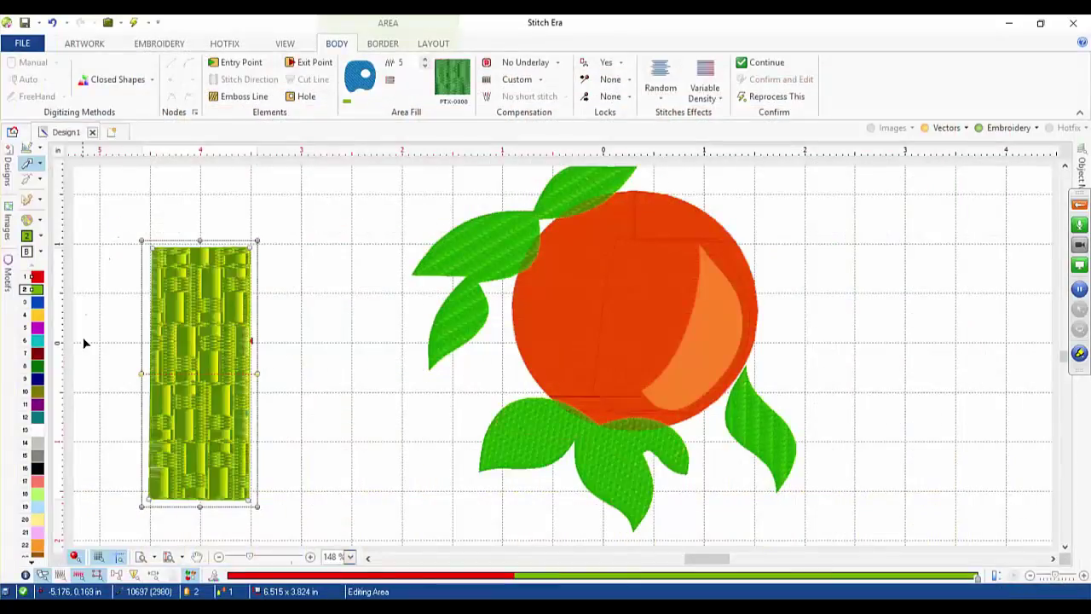
- Change the rectangular area's thread to color 15 and deselect it
{"action": "left_click", "coordinate": [36, 455]}
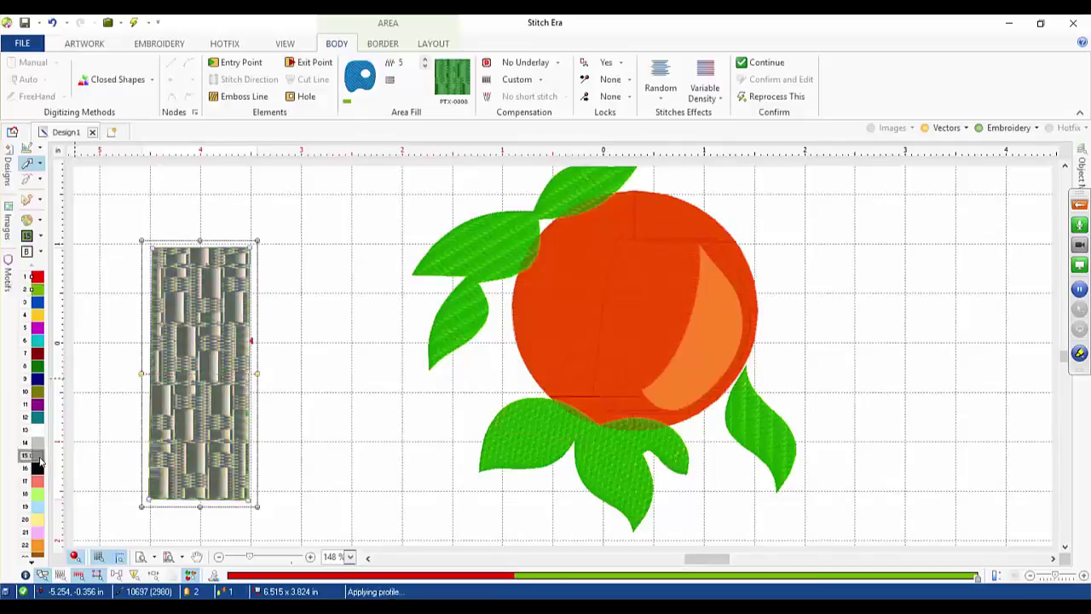
{"action": "left_click", "coordinate": [109, 385]}
{"action": "scroll", "coordinate": [110, 385], "scroll_direction": "down", "scroll_amount": 1}
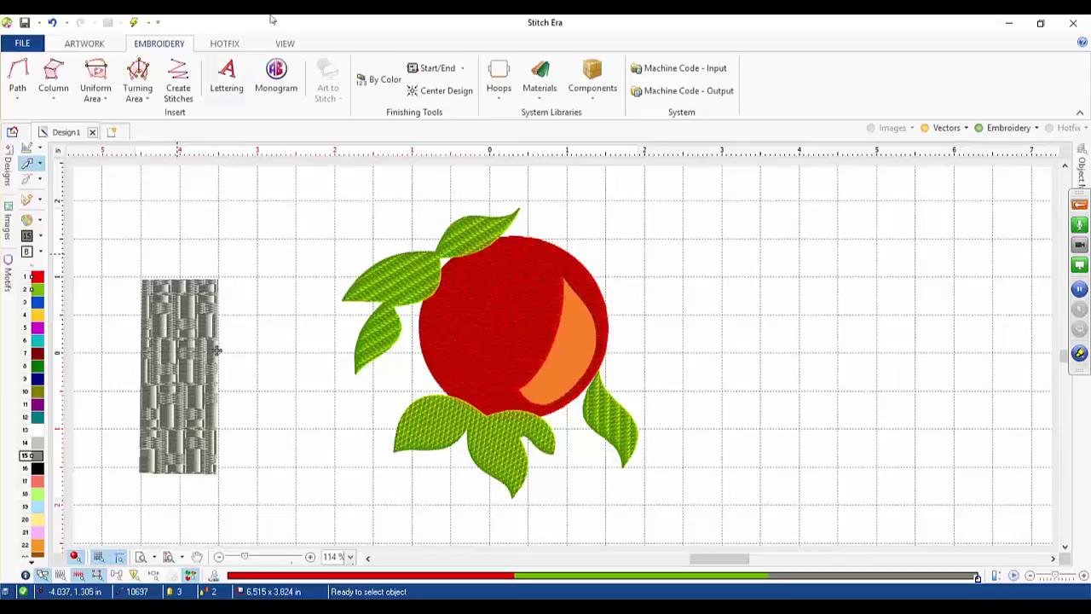
{"action": "left_click", "coordinate": [1082, 205]}
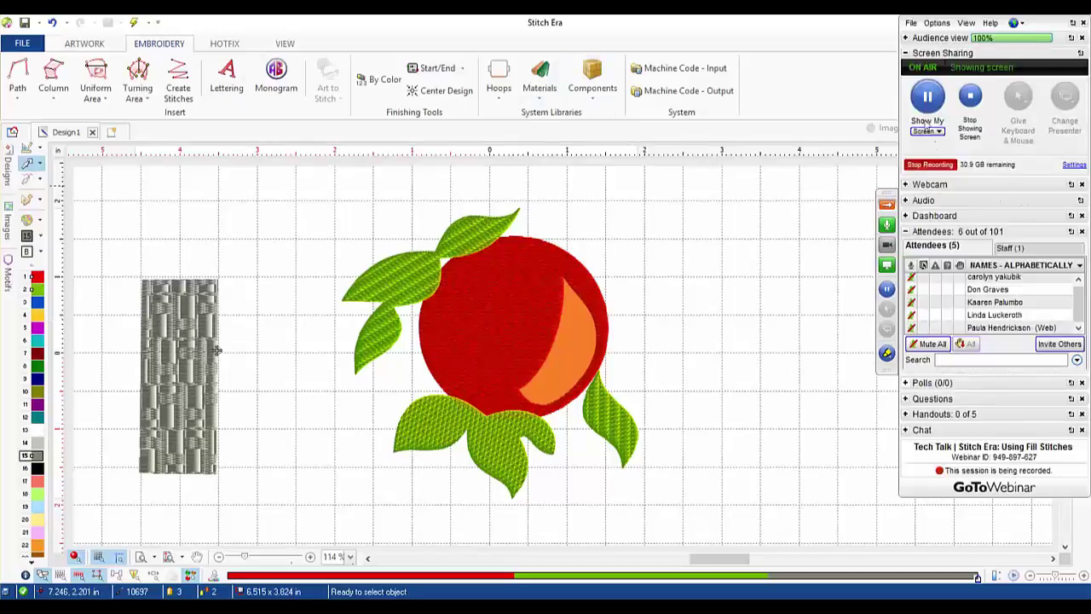
{"action": "left_click", "coordinate": [887, 205]}
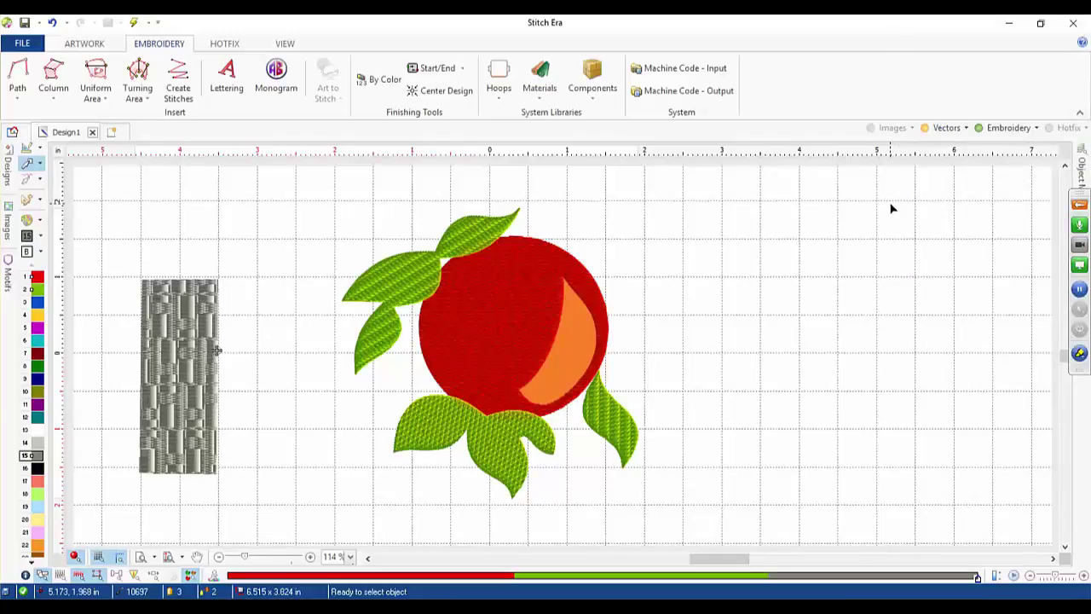
{"action": "double_click", "coordinate": [514, 324]}
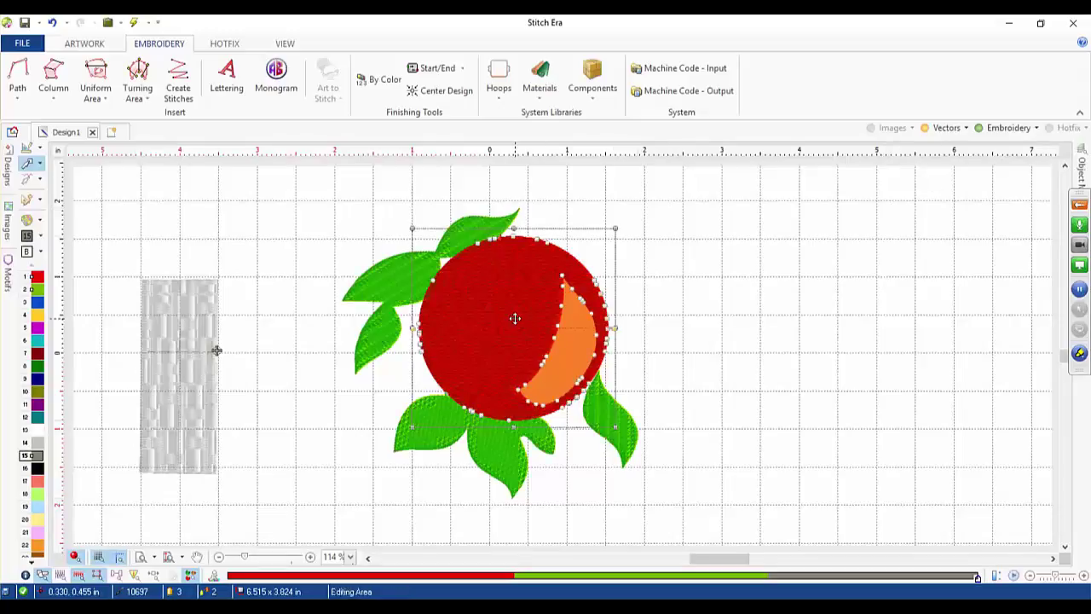
{"action": "left_click", "coordinate": [686, 331]}
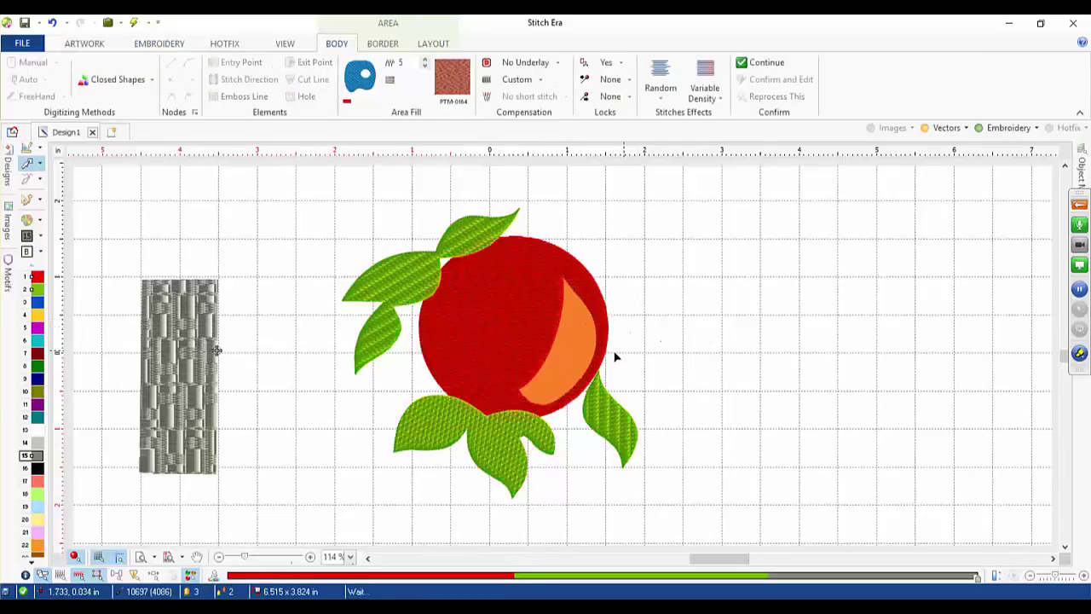
- Insert a uniform area with the default pattern by automatically tracing the orange highlight inside the fruit, discarding any stray start point
{"action": "scroll", "coordinate": [573, 357], "scroll_direction": "up", "scroll_amount": 1}
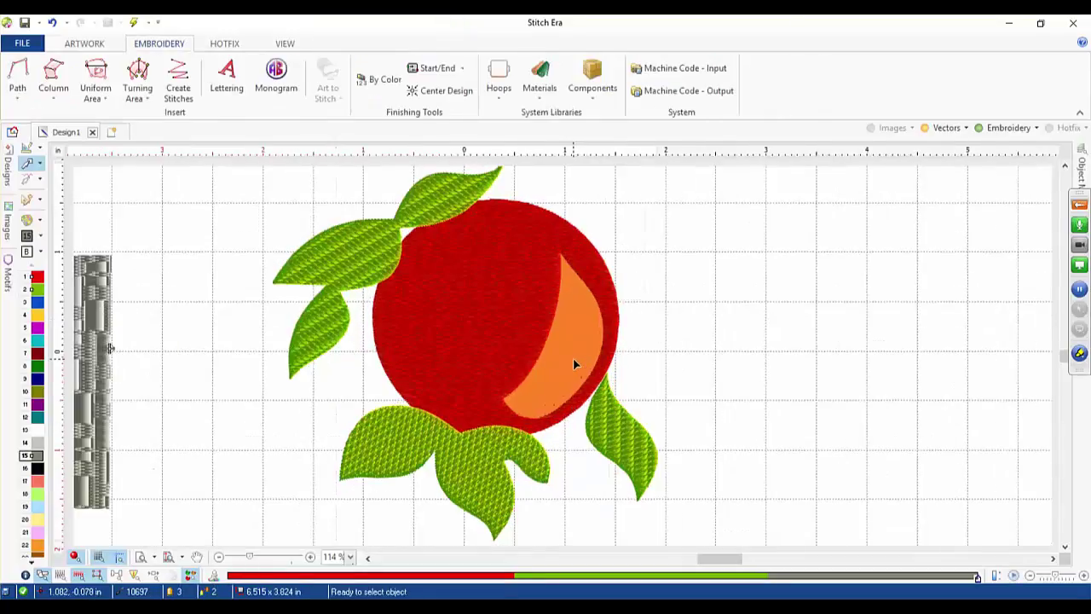
{"action": "scroll", "coordinate": [573, 356], "scroll_direction": "up", "scroll_amount": 1}
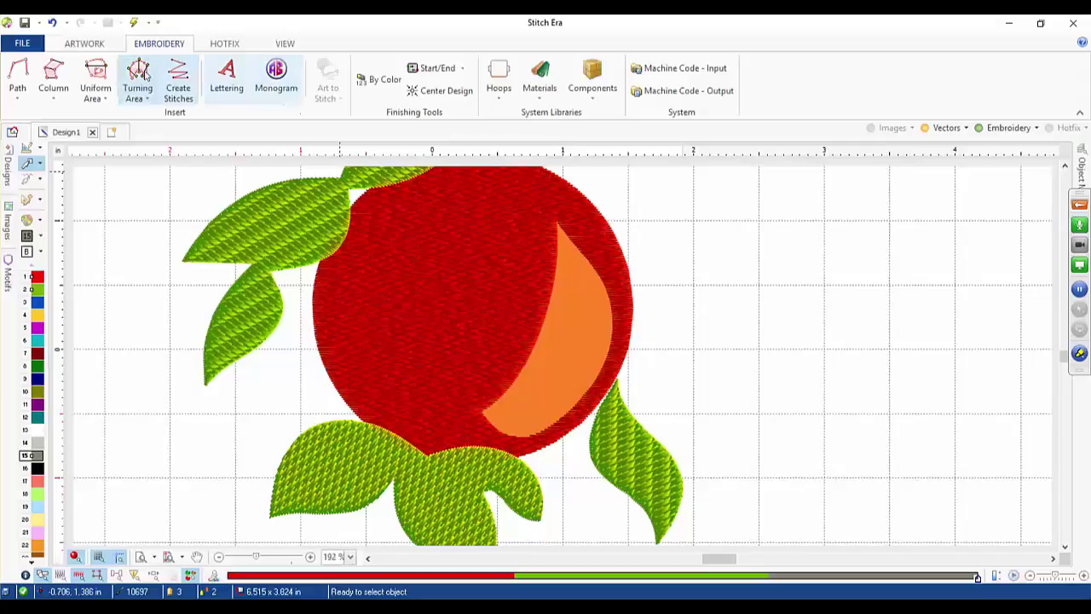
{"action": "left_click", "coordinate": [108, 88]}
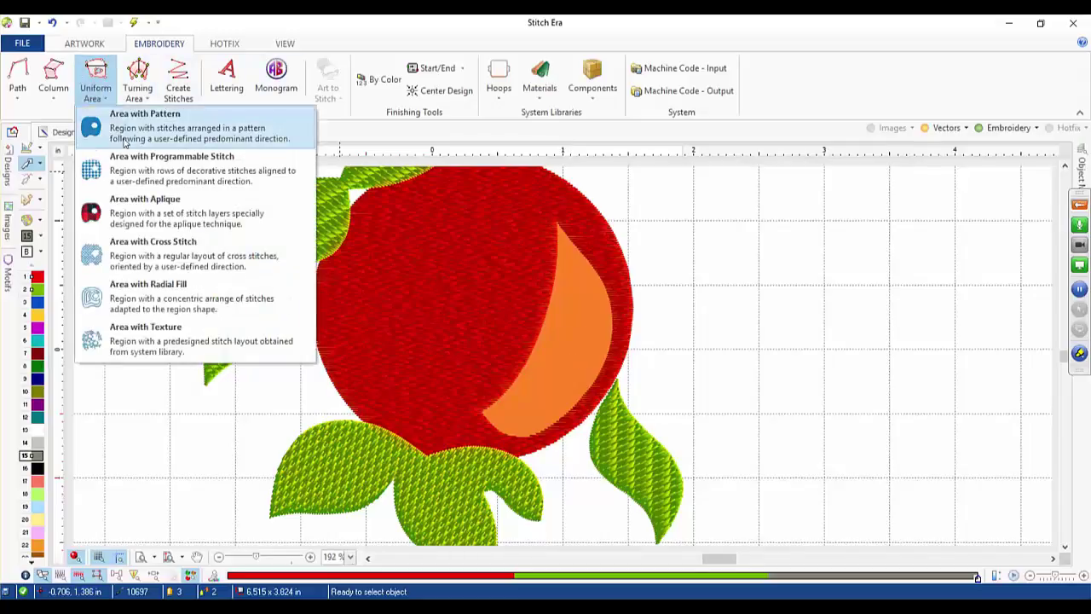
{"action": "left_click", "coordinate": [121, 132]}
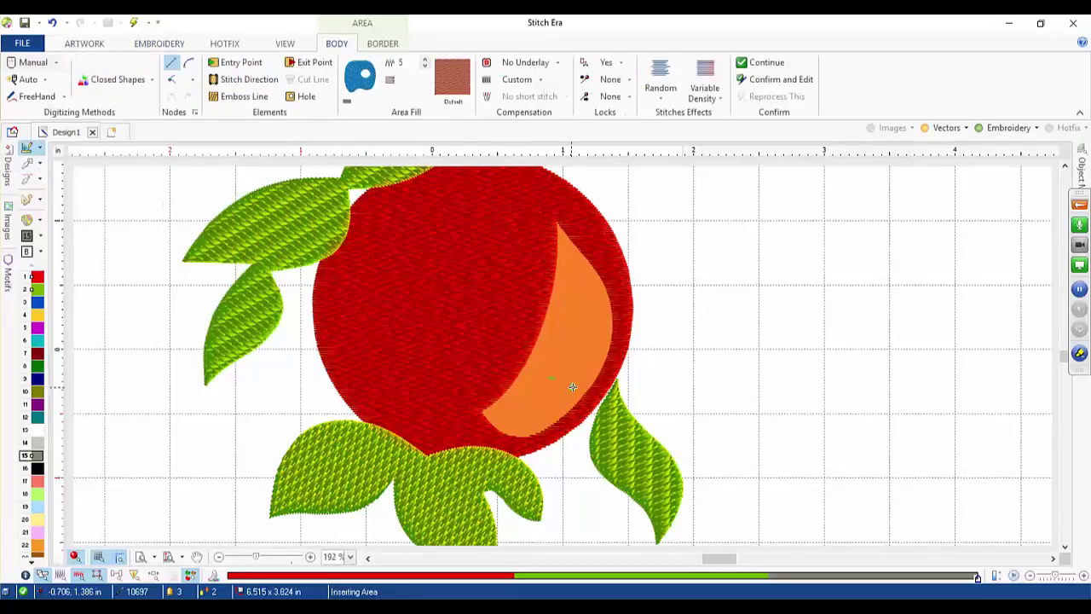
{"action": "left_click", "coordinate": [38, 80]}
{"action": "left_click", "coordinate": [48, 117]}
{"action": "left_click", "coordinate": [556, 368]}
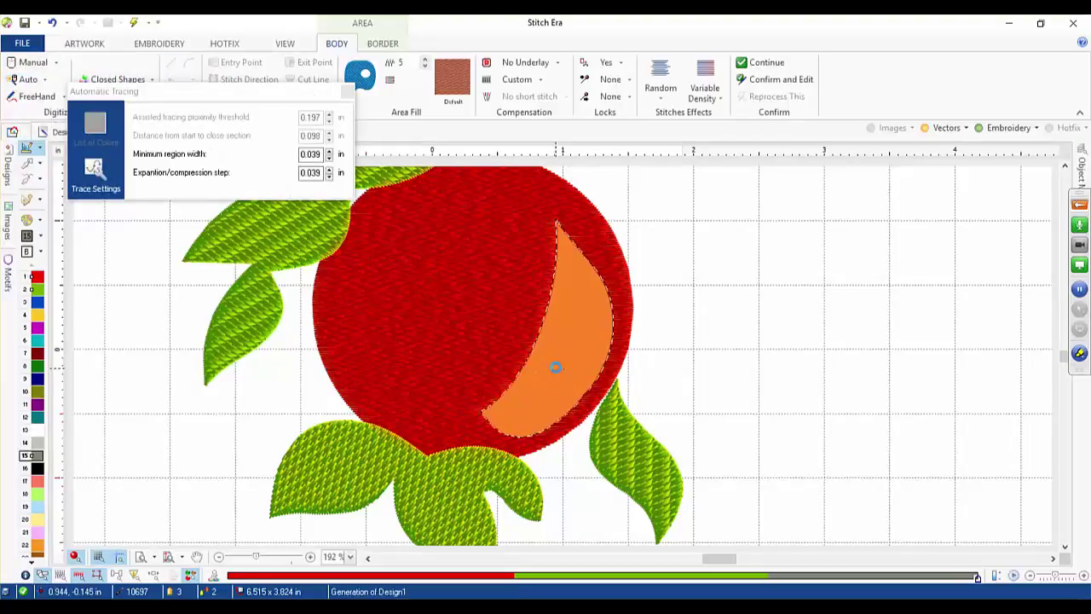
{"action": "left_click", "coordinate": [342, 94]}
{"action": "left_click", "coordinate": [835, 281]}
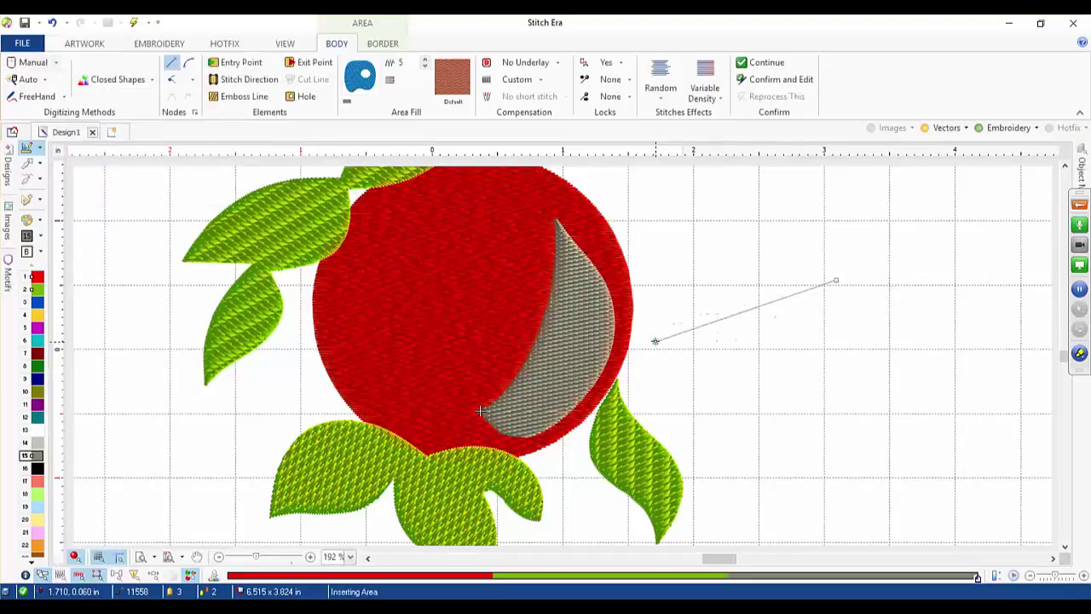
{"action": "key", "text": "Escape"}
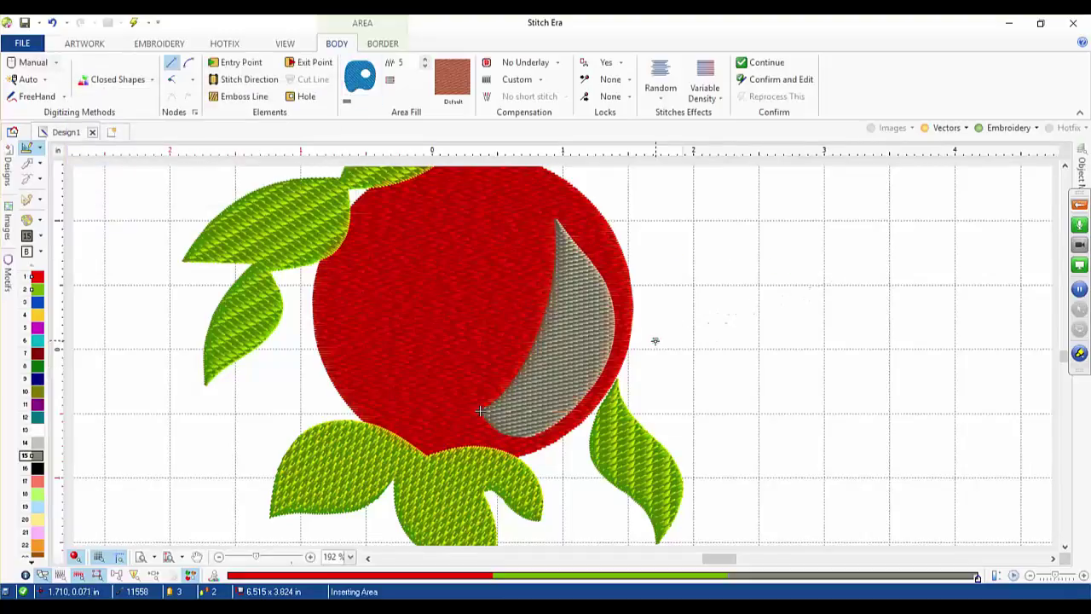
- Assign thread color 3 to the traced highlight area and deselect it
{"action": "left_click", "coordinate": [27, 163]}
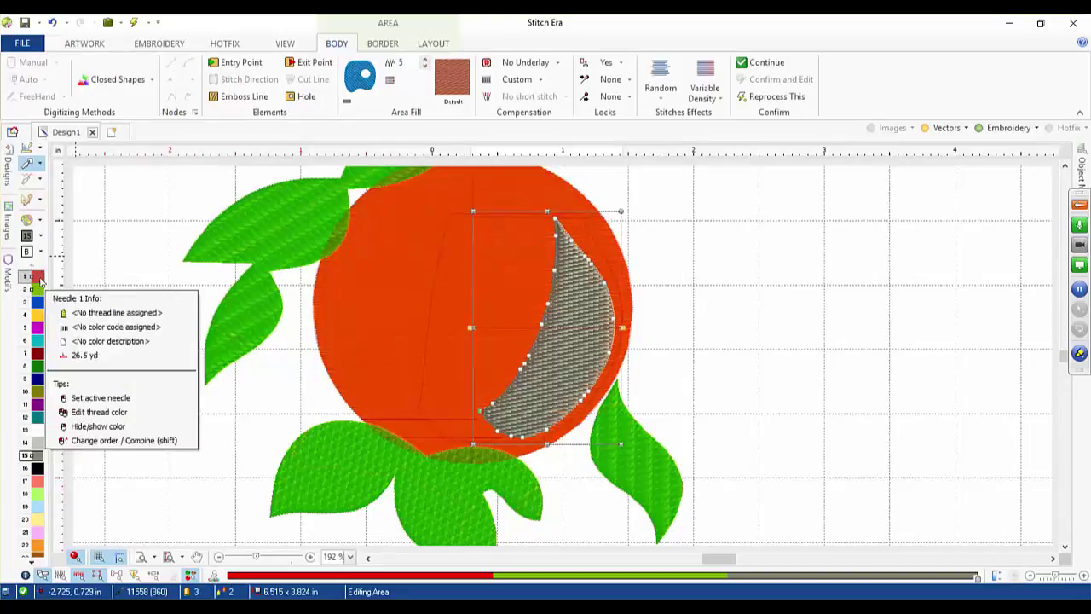
{"action": "left_click", "coordinate": [37, 277]}
{"action": "left_click", "coordinate": [38, 302]}
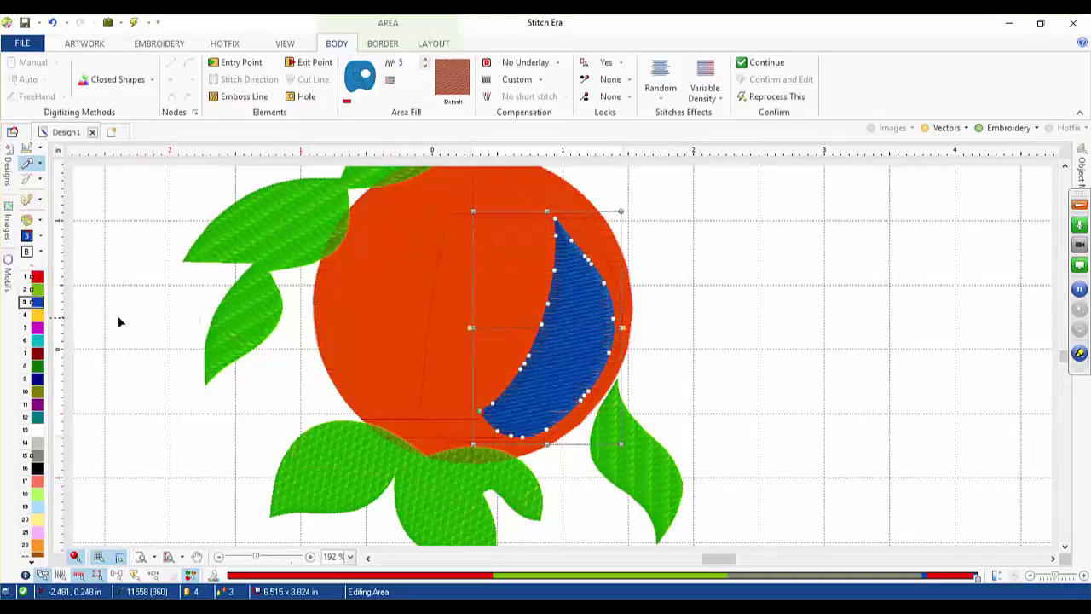
{"action": "left_click", "coordinate": [157, 322]}
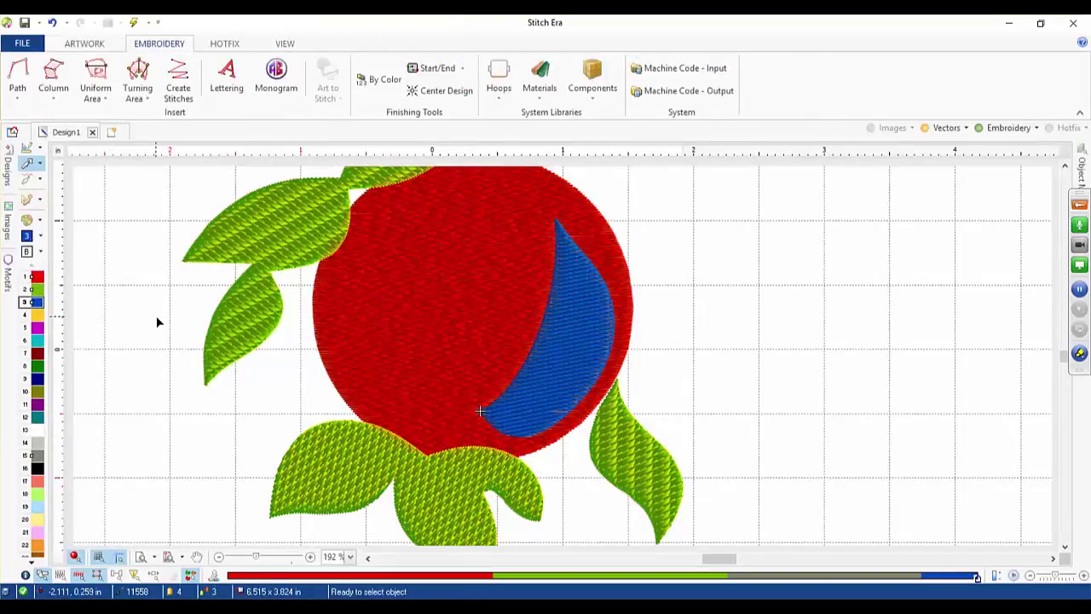
- Open the thread palette and change color 1 to an orange with RGB values 224, 121, 0
{"action": "scroll", "coordinate": [156, 321], "scroll_direction": "down", "scroll_amount": 2}
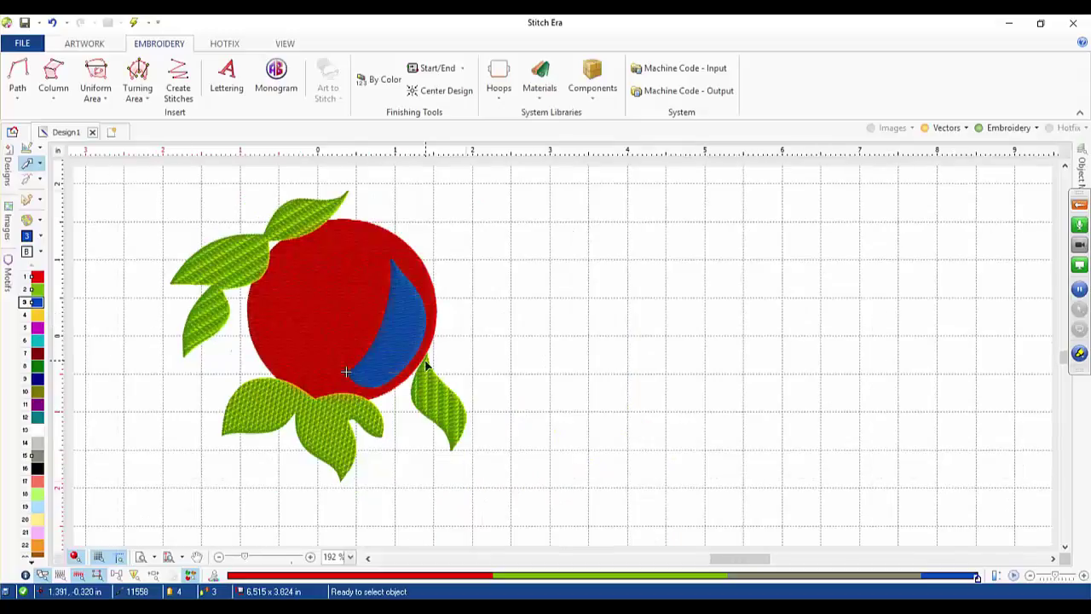
{"action": "scroll", "coordinate": [319, 312], "scroll_direction": "up", "scroll_amount": 2}
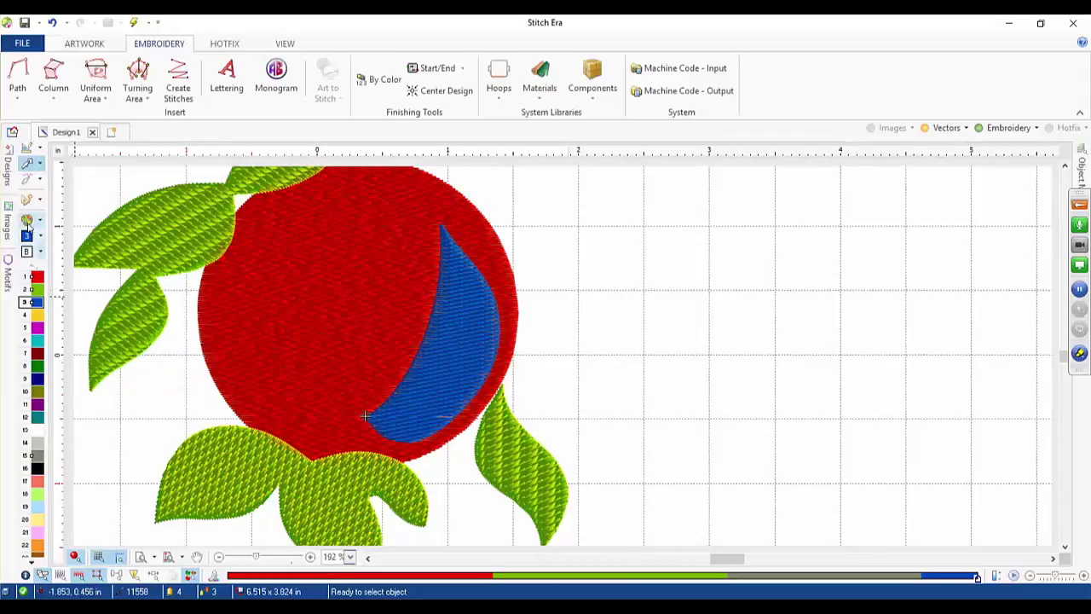
{"action": "left_click", "coordinate": [26, 220]}
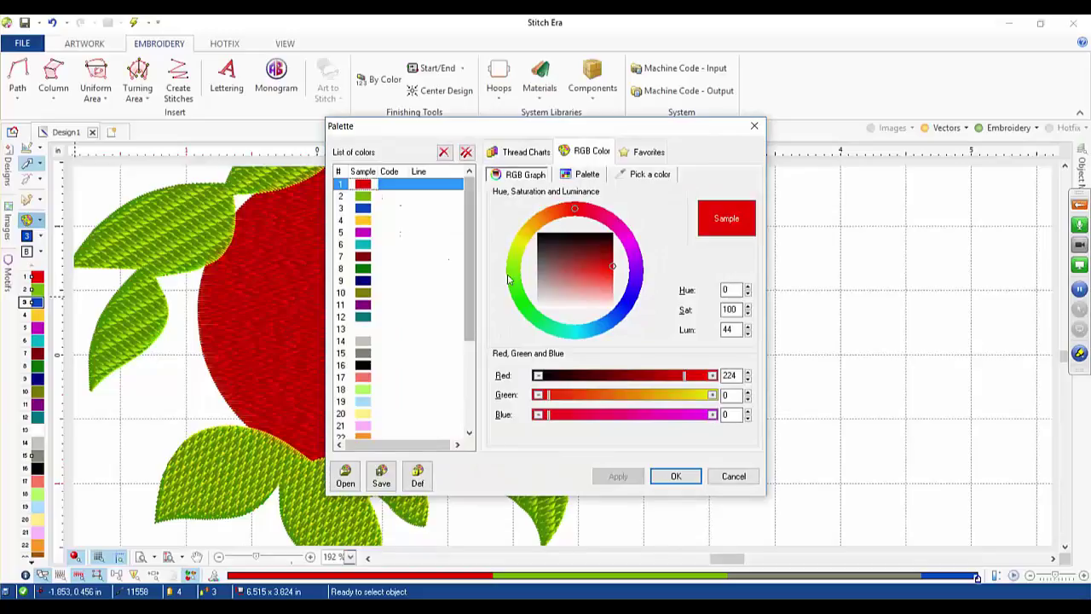
{"action": "left_click", "coordinate": [541, 223]}
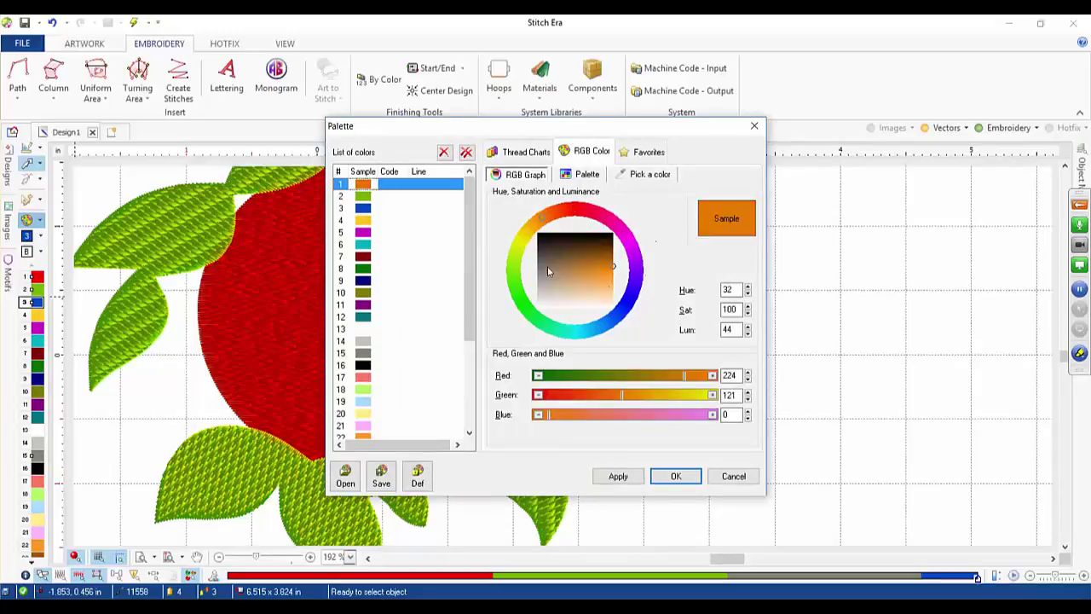
- Change palette color 2 to a more muted green with RGB values 109, 161, 27
{"action": "left_click", "coordinate": [368, 197]}
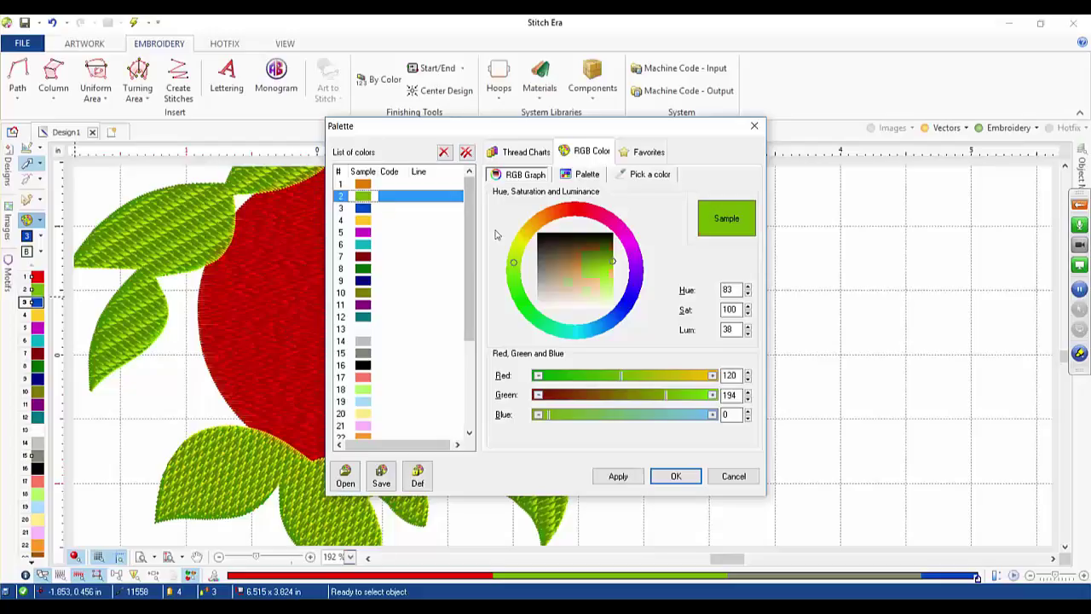
{"action": "left_click", "coordinate": [596, 265]}
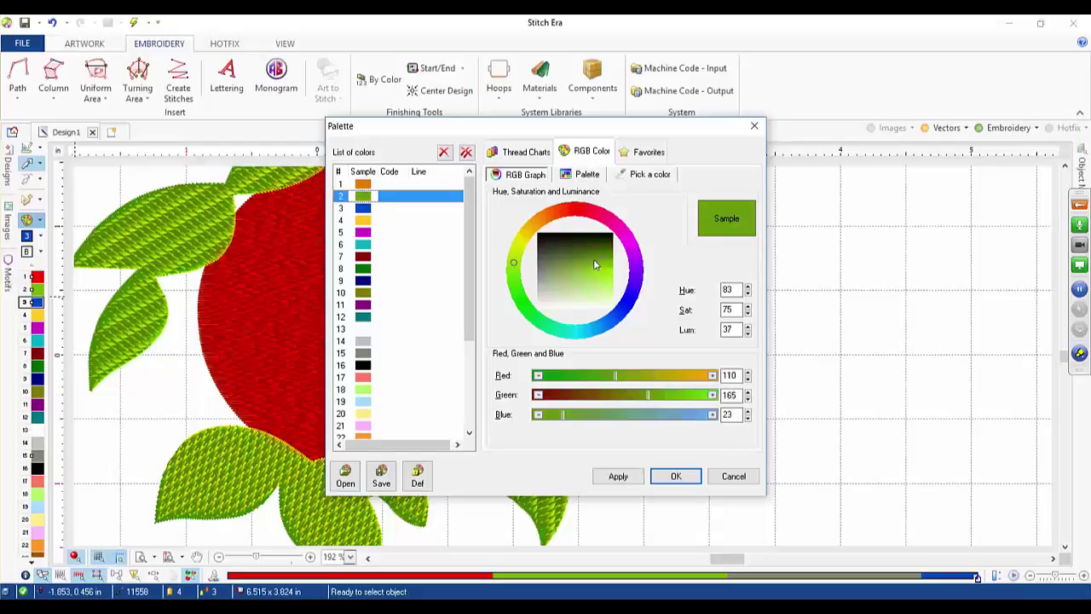
{"action": "left_click", "coordinate": [591, 259]}
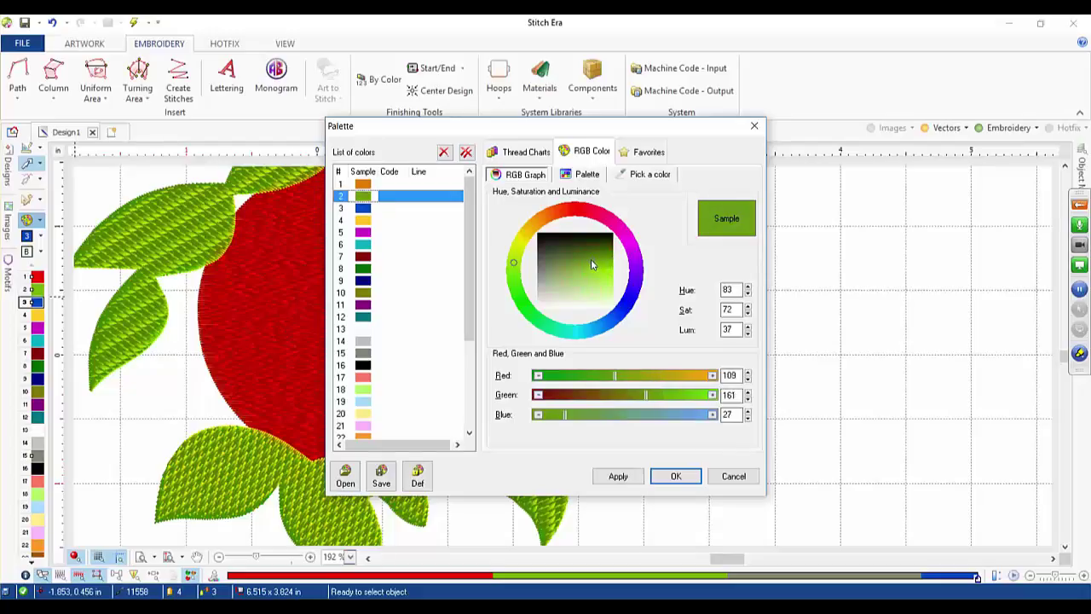
- Give palette color 3 the same orange as color 1, with red 224, green 121 and blue 0
{"action": "left_click", "coordinate": [364, 209]}
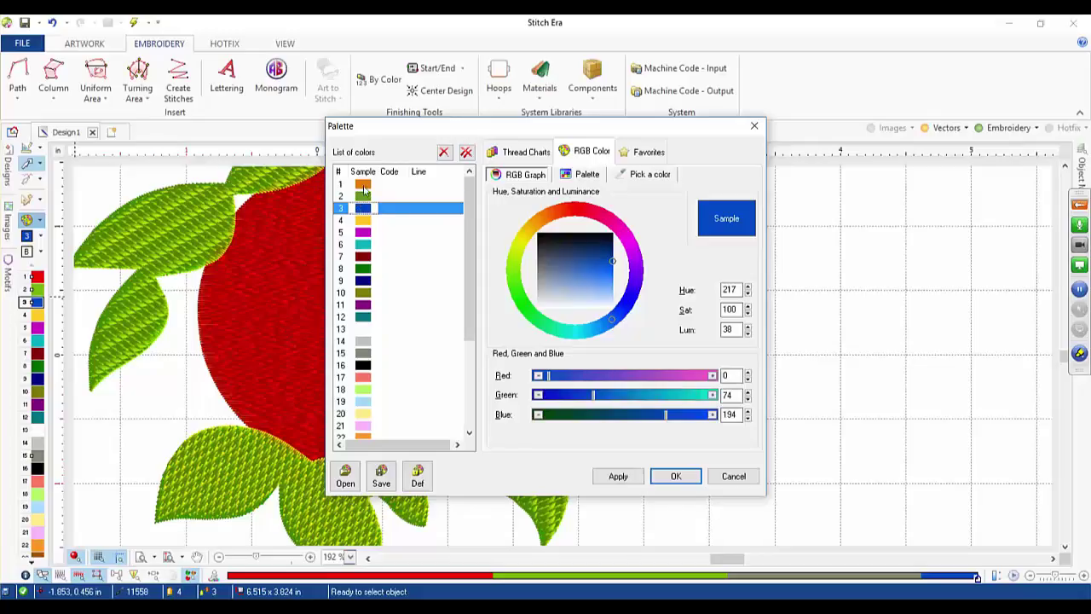
{"action": "left_click", "coordinate": [365, 185]}
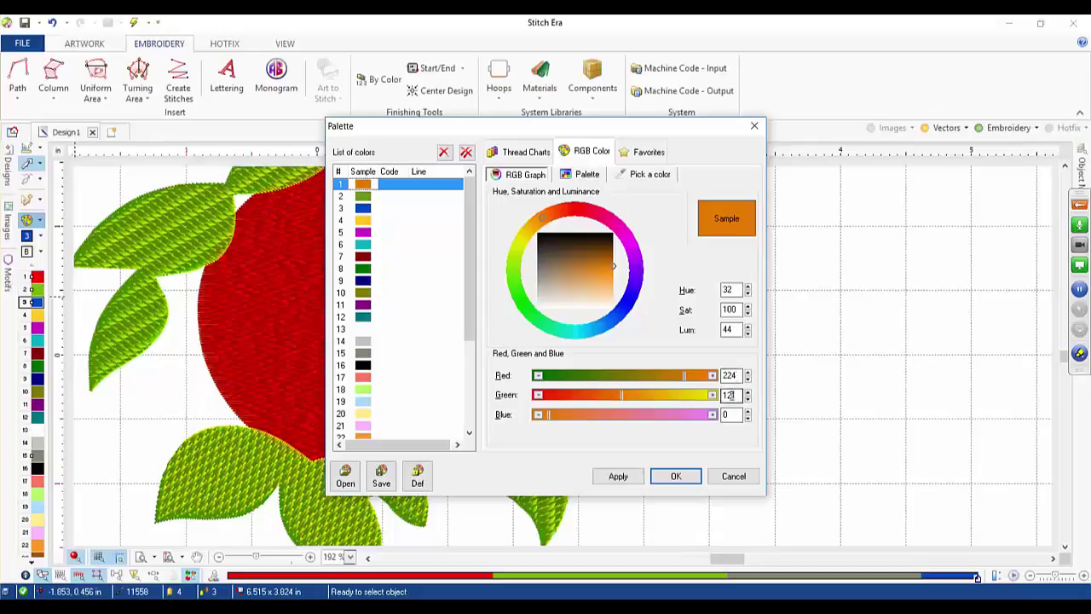
{"action": "left_click", "coordinate": [364, 210]}
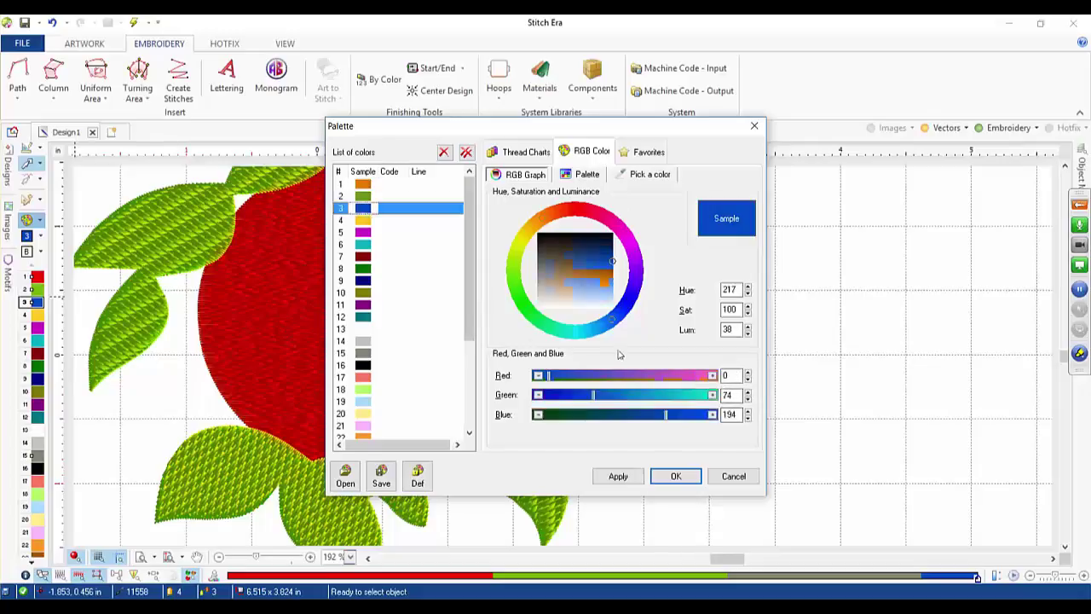
{"action": "double_click", "coordinate": [725, 375]}
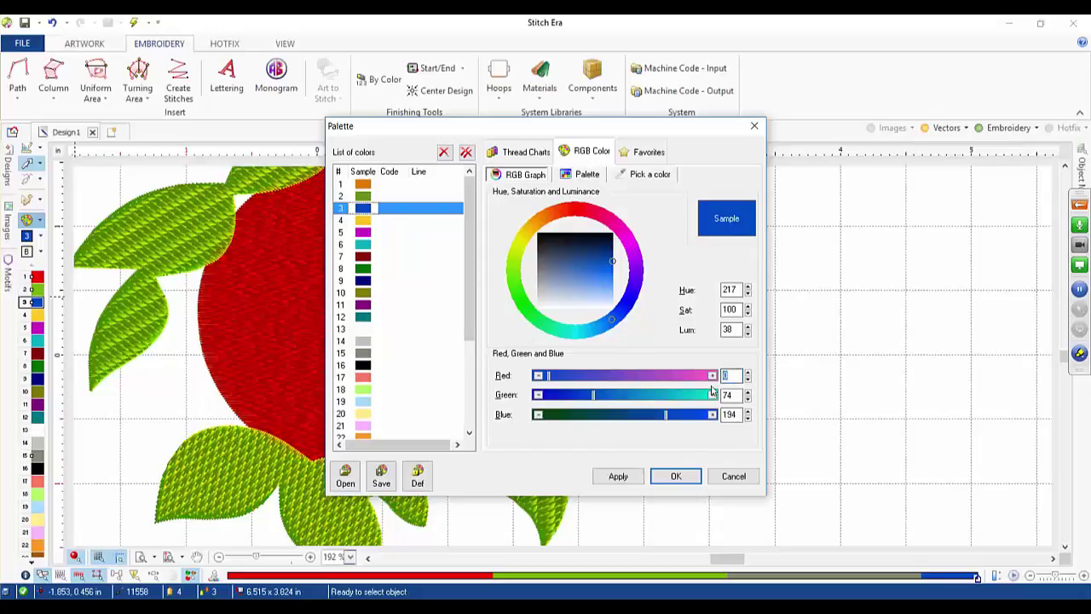
{"action": "type", "text": "224"}
{"action": "key", "text": "Tab"}
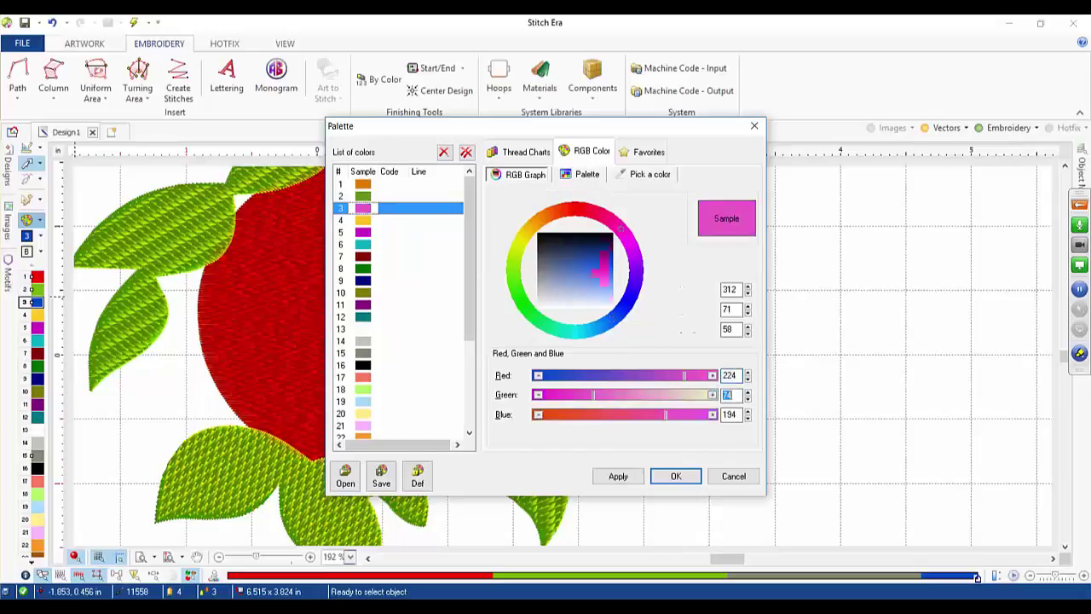
{"action": "type", "text": "121"}
{"action": "key", "text": "Tab"}
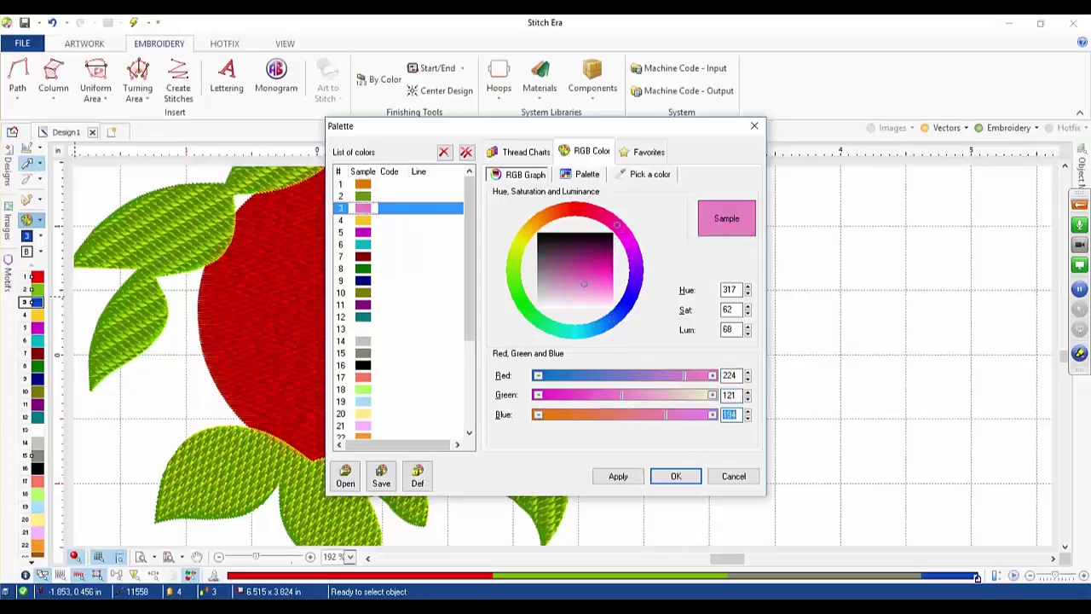
{"action": "type", "text": "0"}
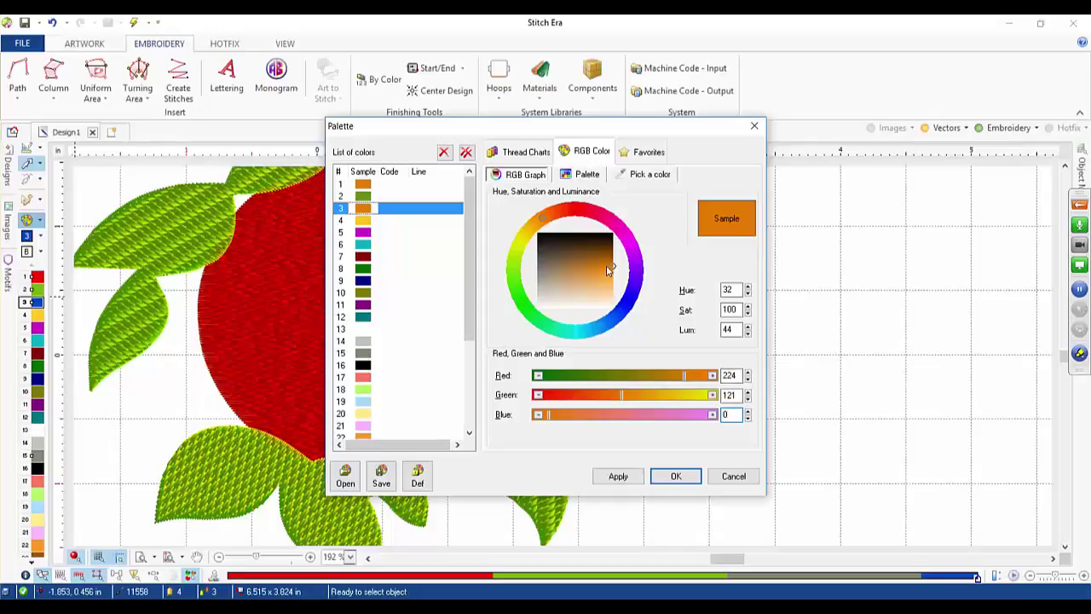
- Lighten palette color 3 to a pale orange with RGB values 247, 188, 119 and apply the palette changes
{"action": "left_click_drag", "start_coordinate": [611, 269], "coordinate": [603, 286]}
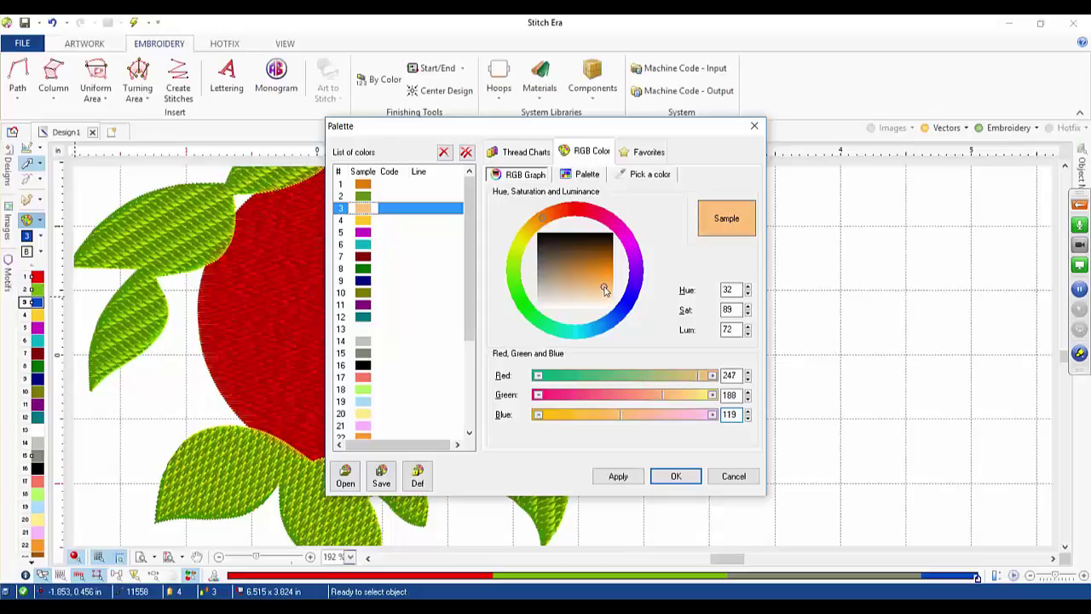
{"action": "left_click", "coordinate": [618, 477]}
{"action": "left_click", "coordinate": [660, 478]}
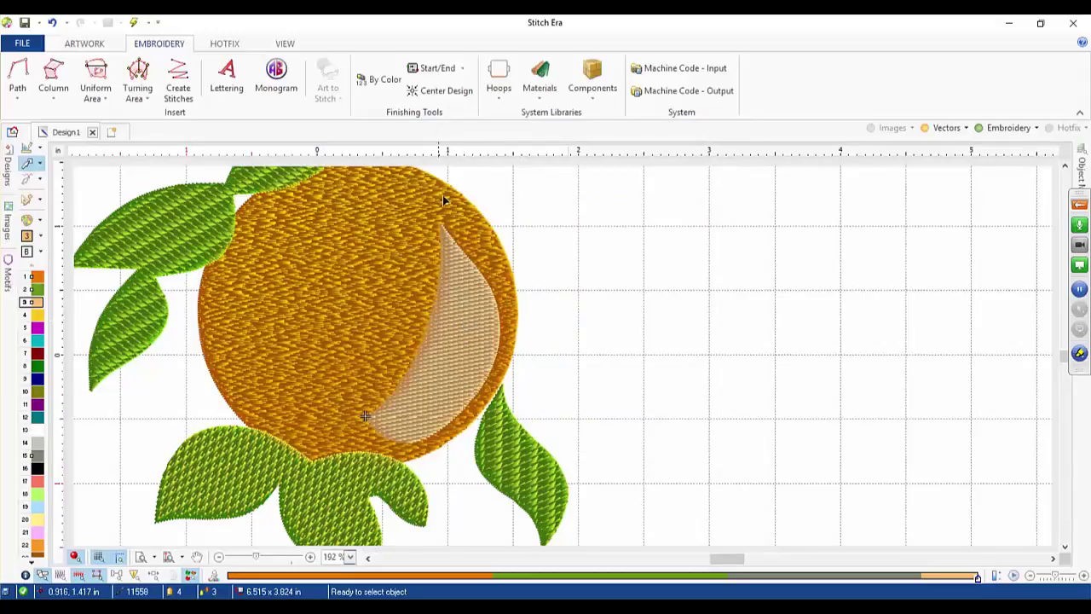
- Fill the highlight area with math pattern PTM-0164 to match the orange's body, and deselect it
{"action": "double_click", "coordinate": [487, 331]}
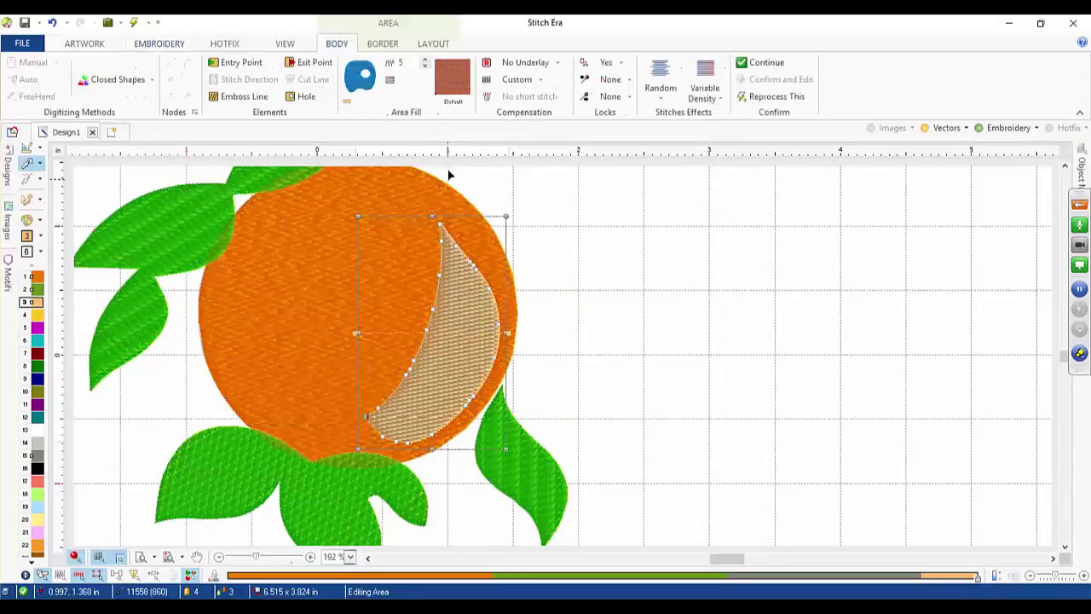
{"action": "left_click", "coordinate": [452, 77]}
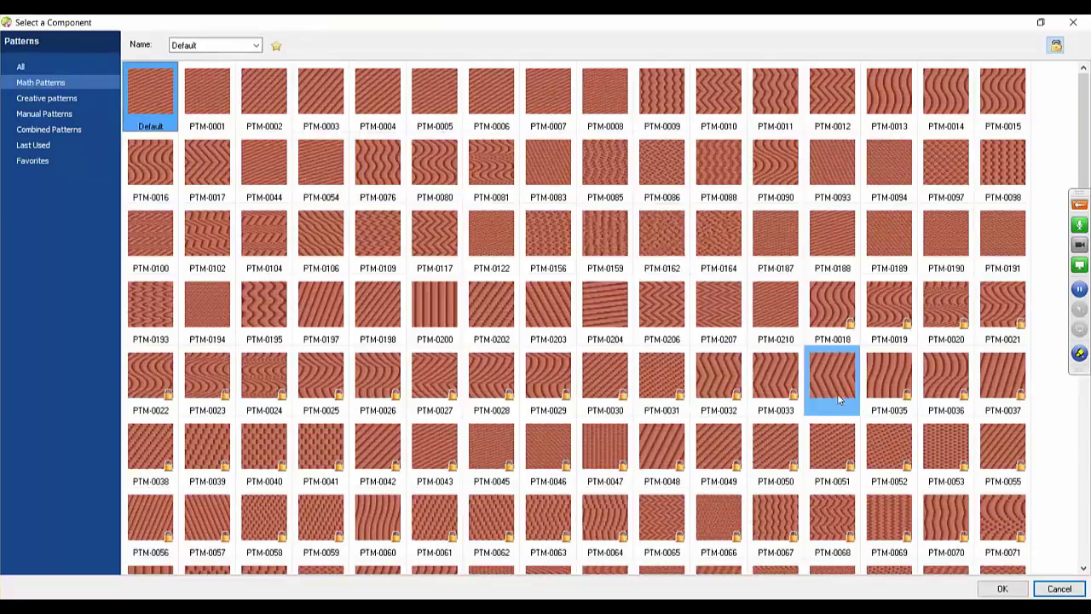
{"action": "left_click", "coordinate": [1002, 588]}
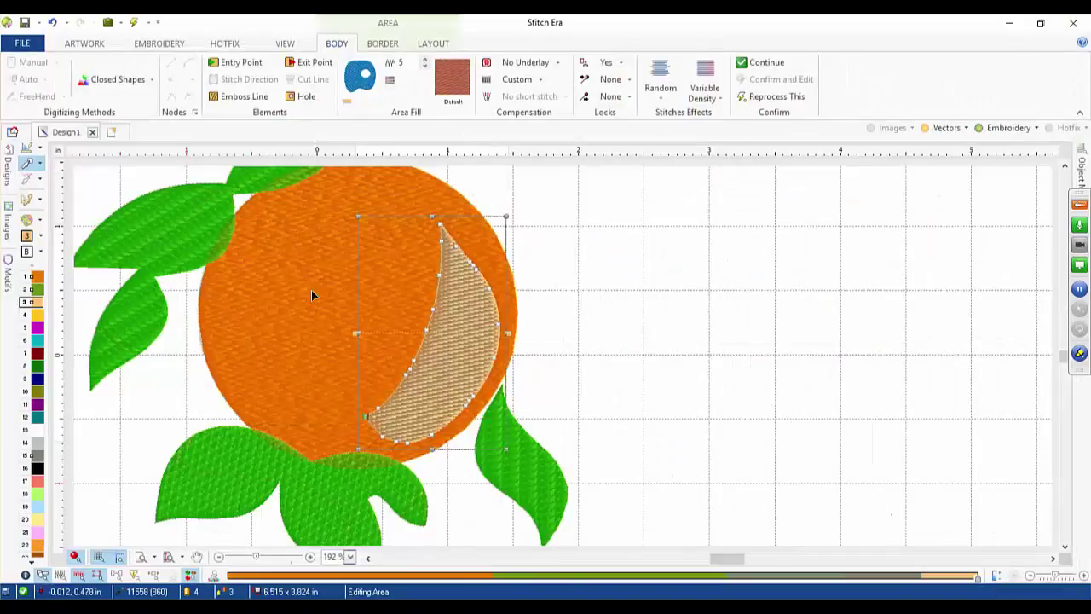
{"action": "left_click", "coordinate": [308, 288]}
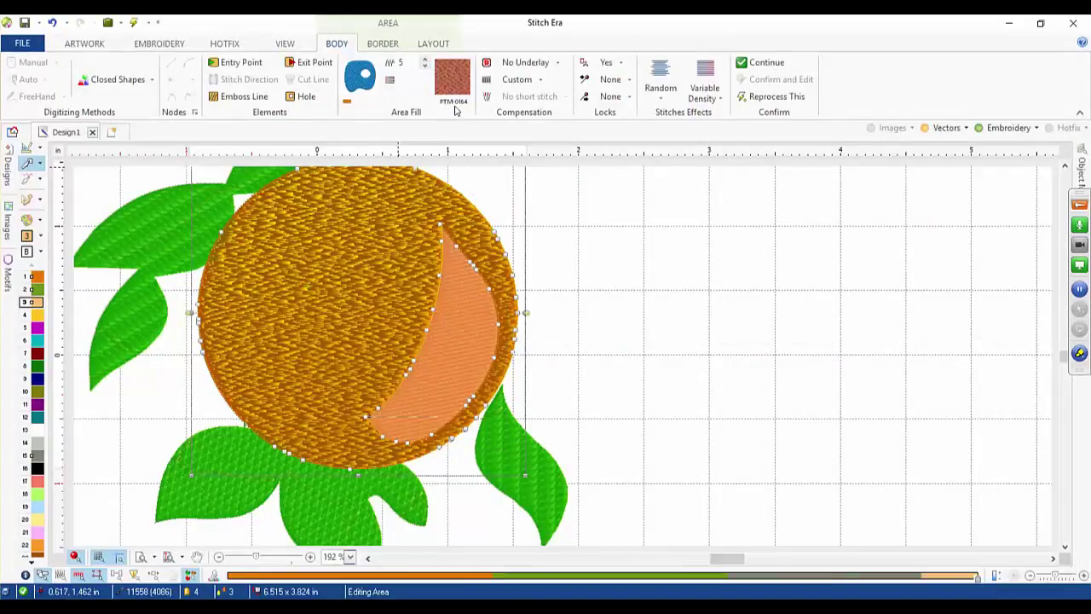
{"action": "left_click", "coordinate": [463, 319]}
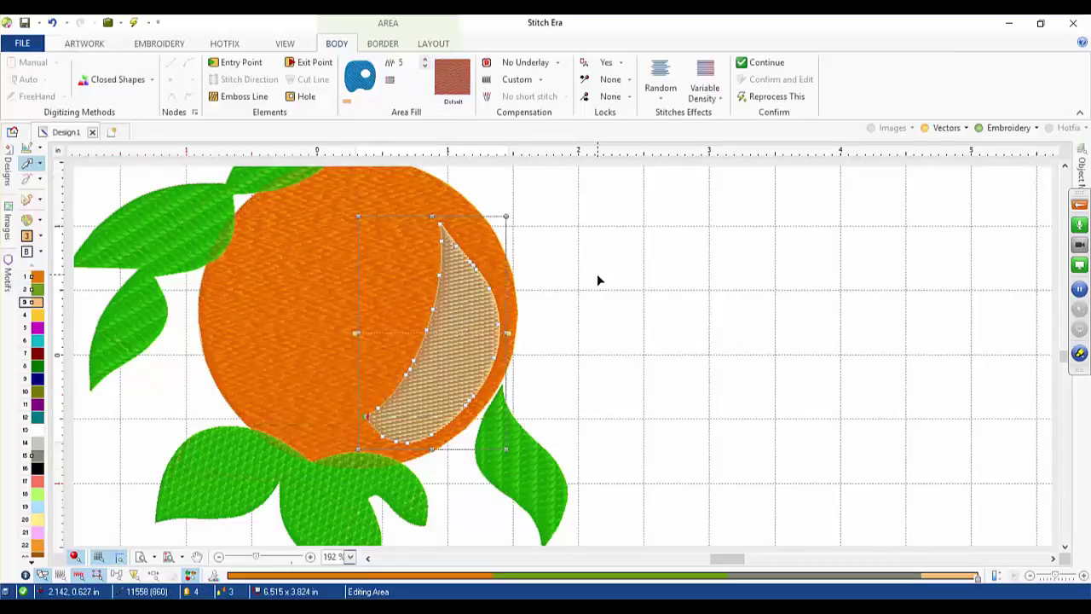
{"action": "left_click", "coordinate": [452, 84]}
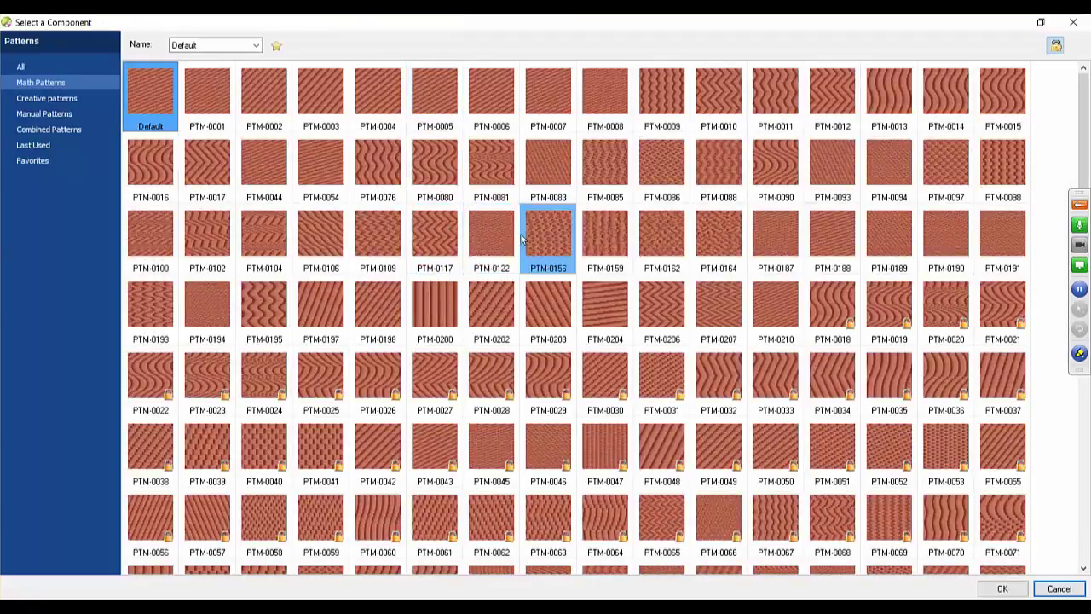
{"action": "left_click", "coordinate": [706, 225]}
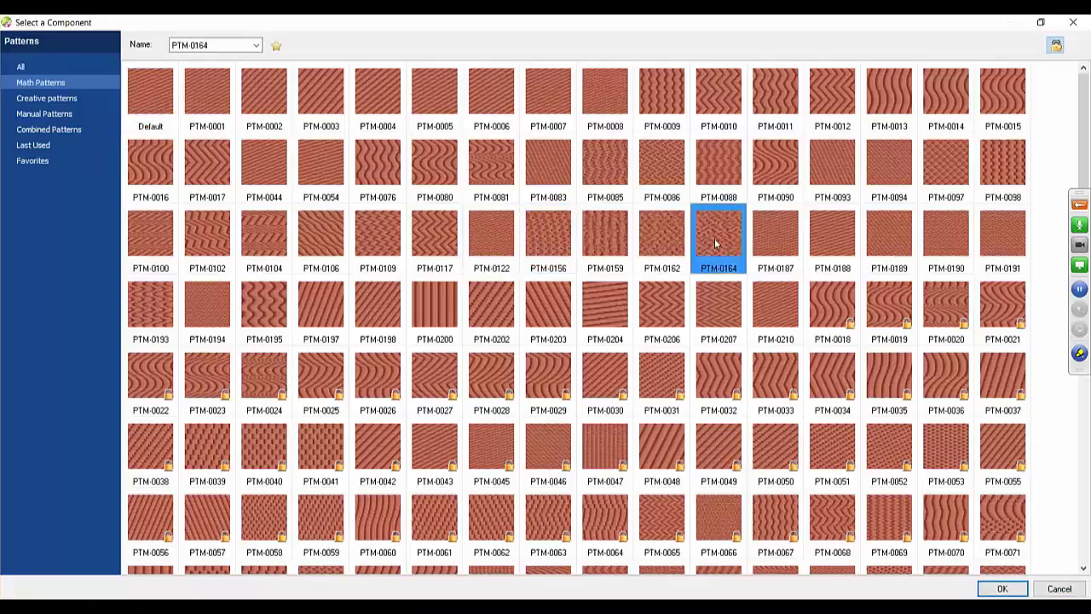
{"action": "left_click", "coordinate": [1003, 589]}
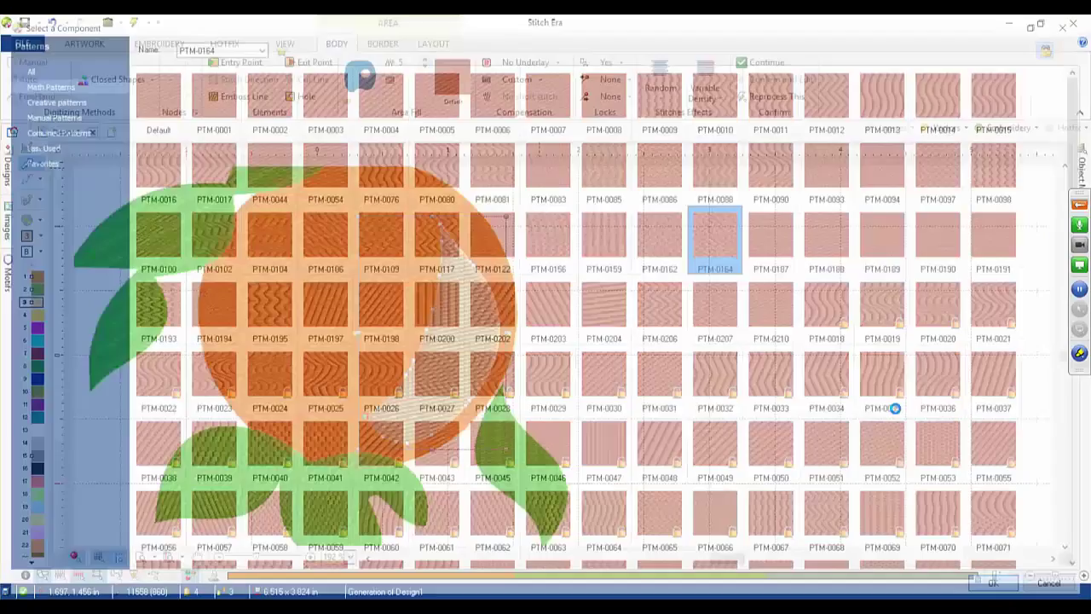
{"action": "key", "text": "Escape"}
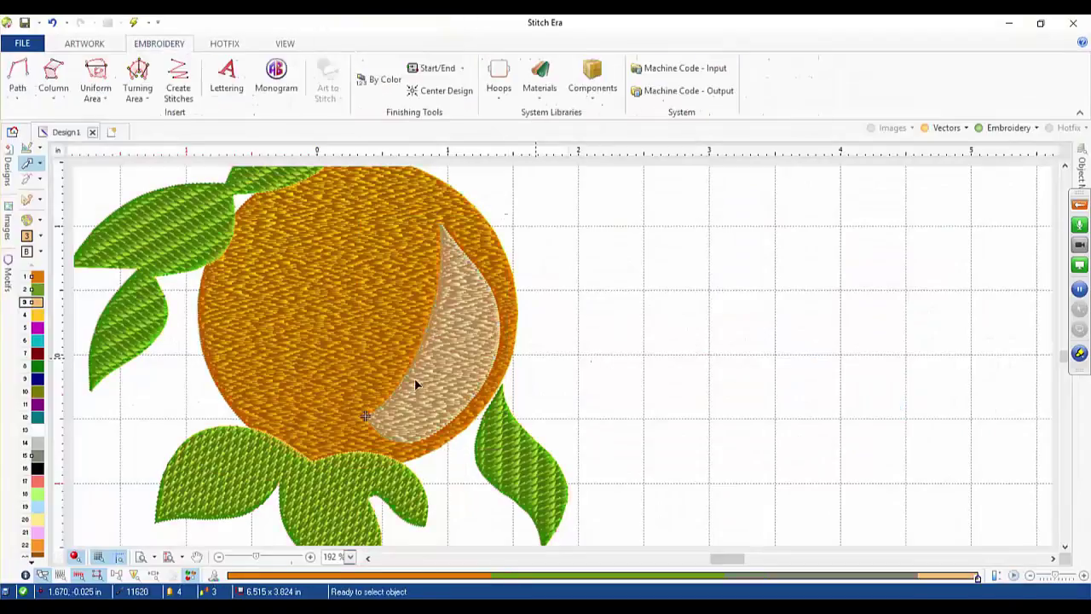
- Delete the gray patterned rectangle beside the orange fruit design
{"action": "scroll", "coordinate": [397, 383], "scroll_direction": "down", "scroll_amount": 3}
{"action": "scroll", "coordinate": [123, 341], "scroll_direction": "down", "scroll_amount": 3}
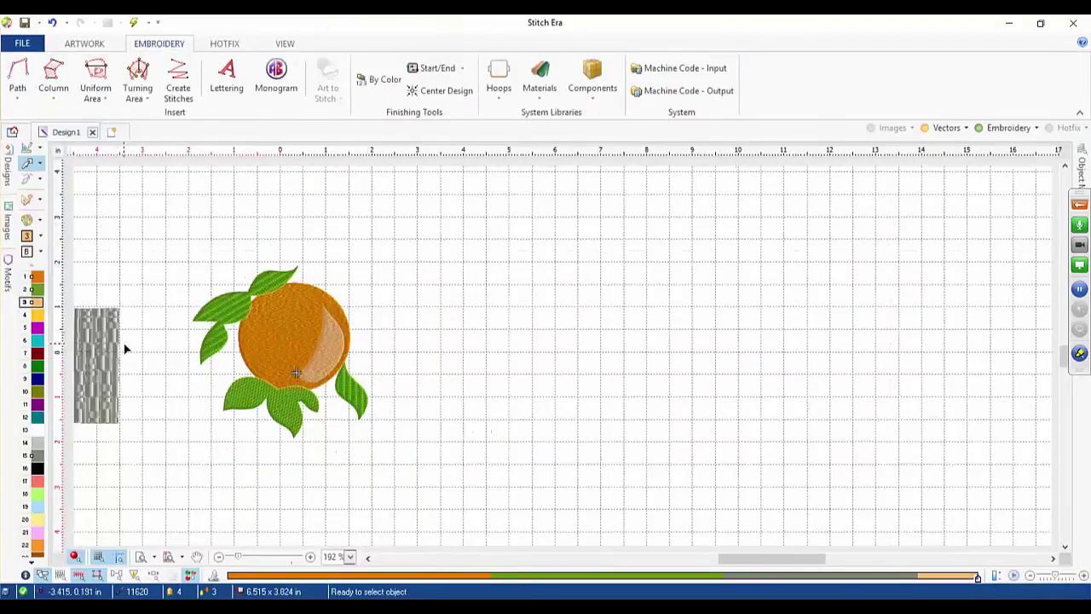
{"action": "left_click", "coordinate": [109, 352]}
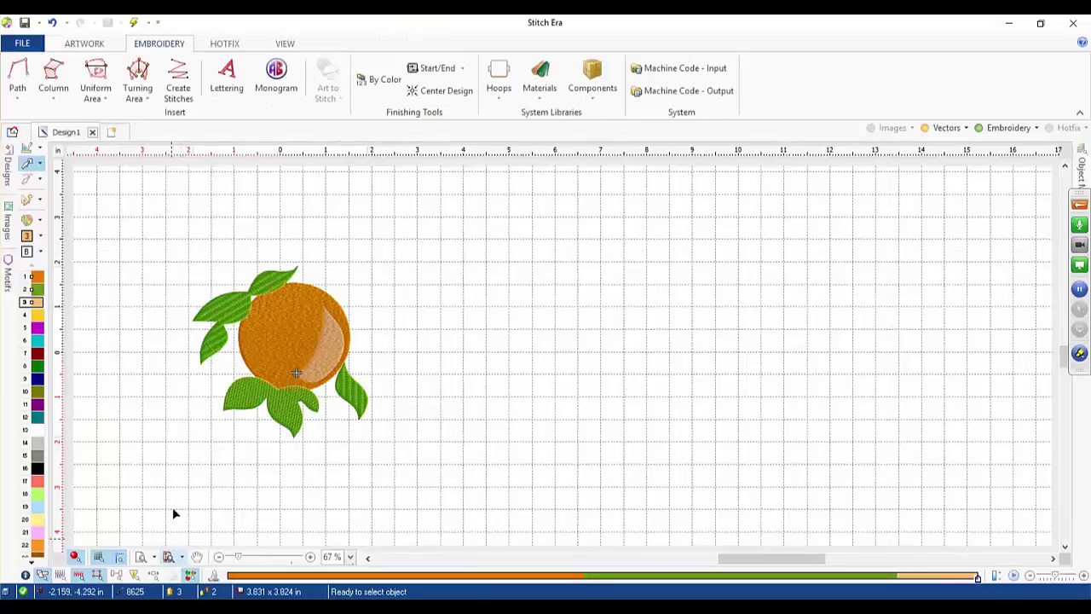
{"action": "scroll", "coordinate": [284, 339], "scroll_direction": "up", "scroll_amount": 1}
{"action": "scroll", "coordinate": [284, 339], "scroll_direction": "up", "scroll_amount": 1}
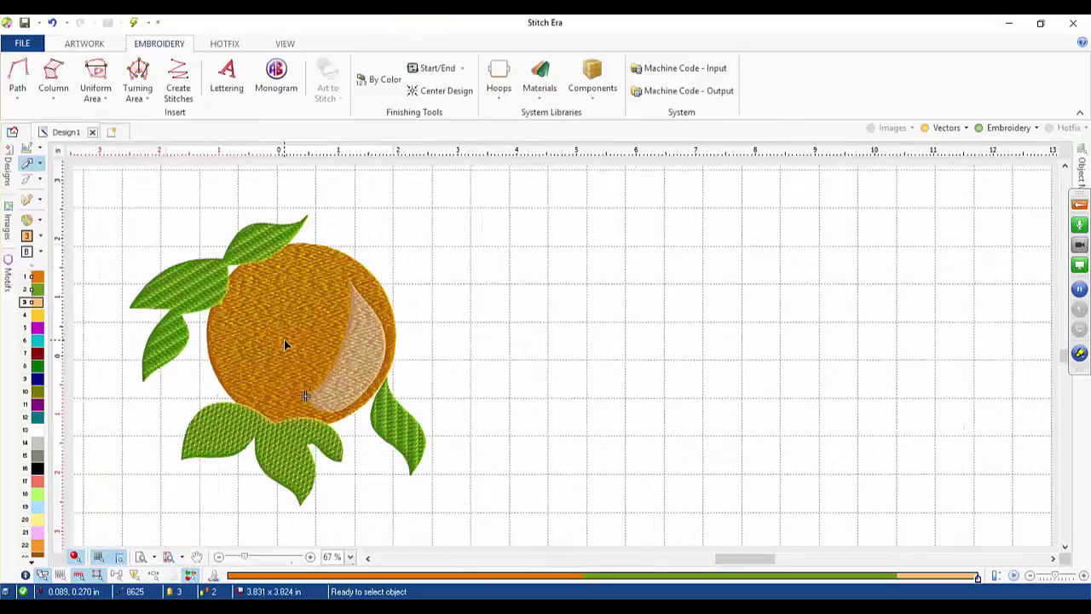
{"action": "scroll", "coordinate": [284, 340], "scroll_direction": "up", "scroll_amount": 1}
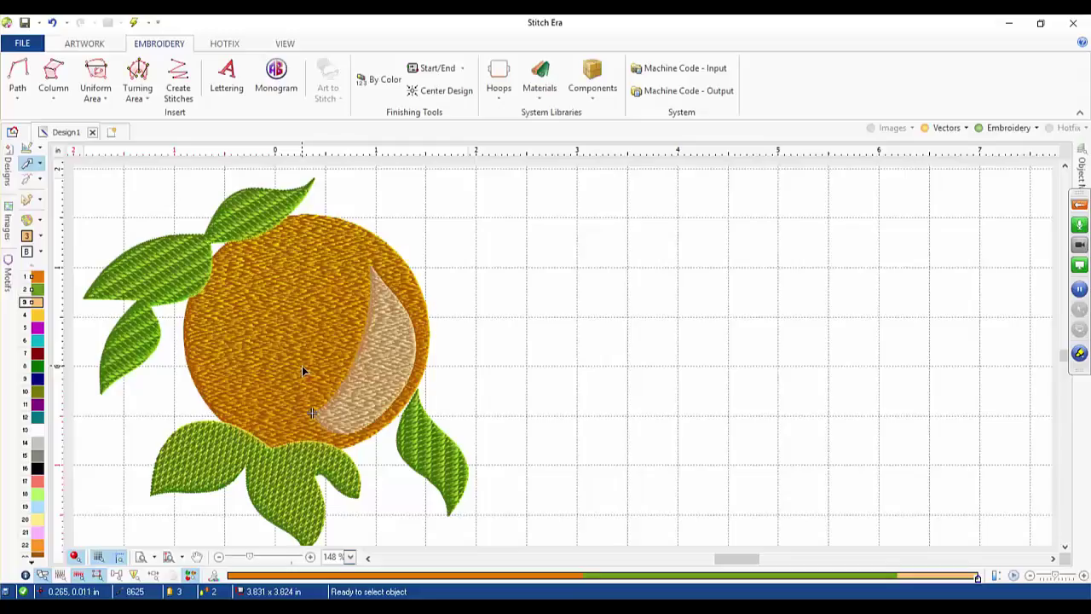
{"action": "left_click", "coordinate": [367, 558]}
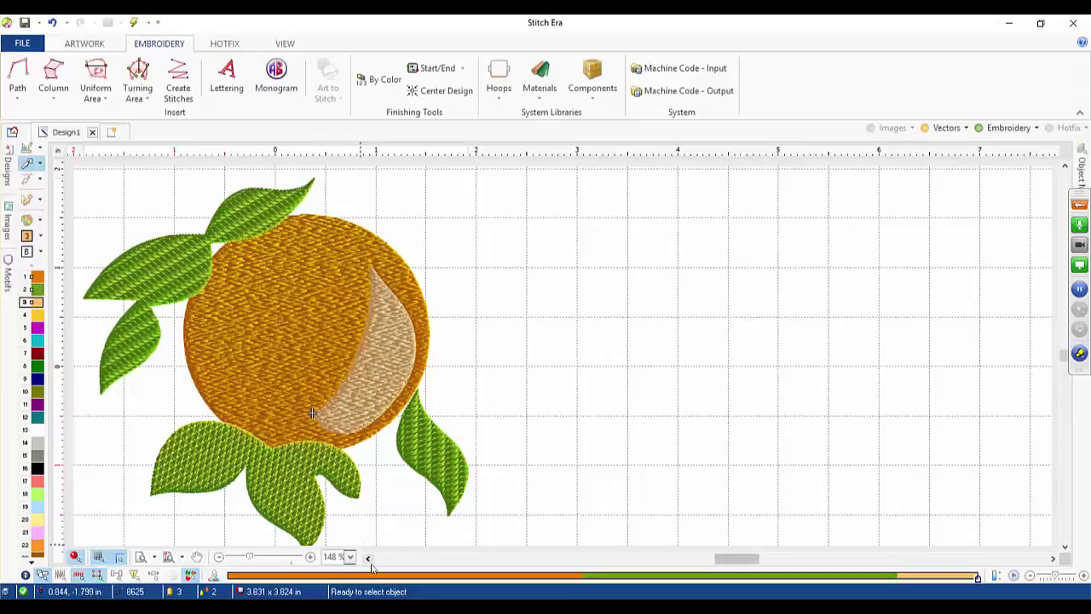
{"action": "left_click", "coordinate": [367, 558]}
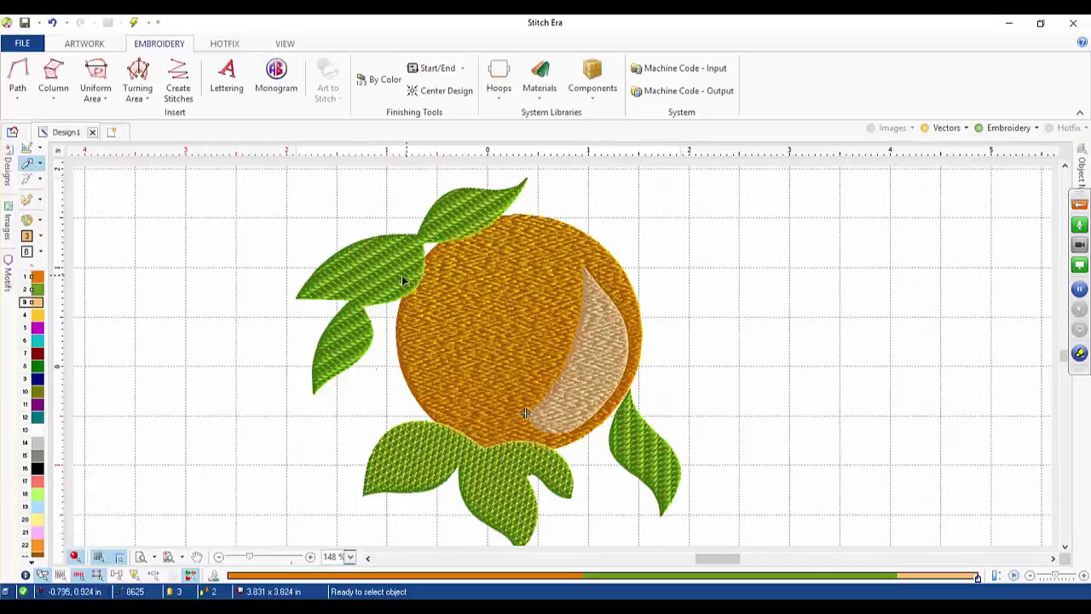
- Create a new design and insert the star-in-circle vector image ASV-028 from the Vector images folder
{"action": "left_click", "coordinate": [112, 132]}
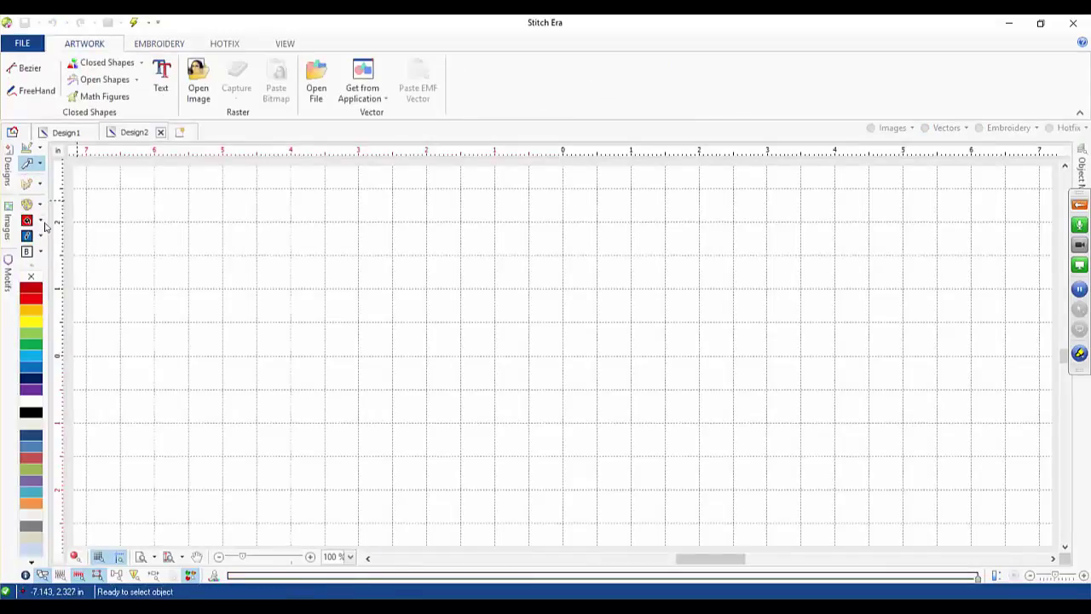
{"action": "left_click", "coordinate": [9, 224]}
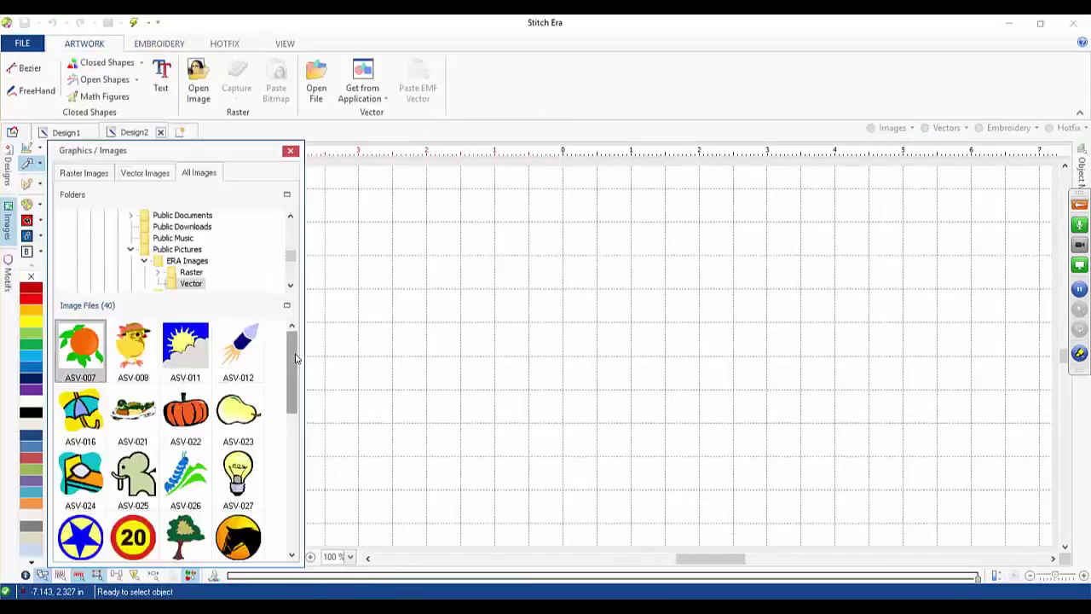
{"action": "left_click_drag", "start_coordinate": [296, 358], "coordinate": [265, 389]}
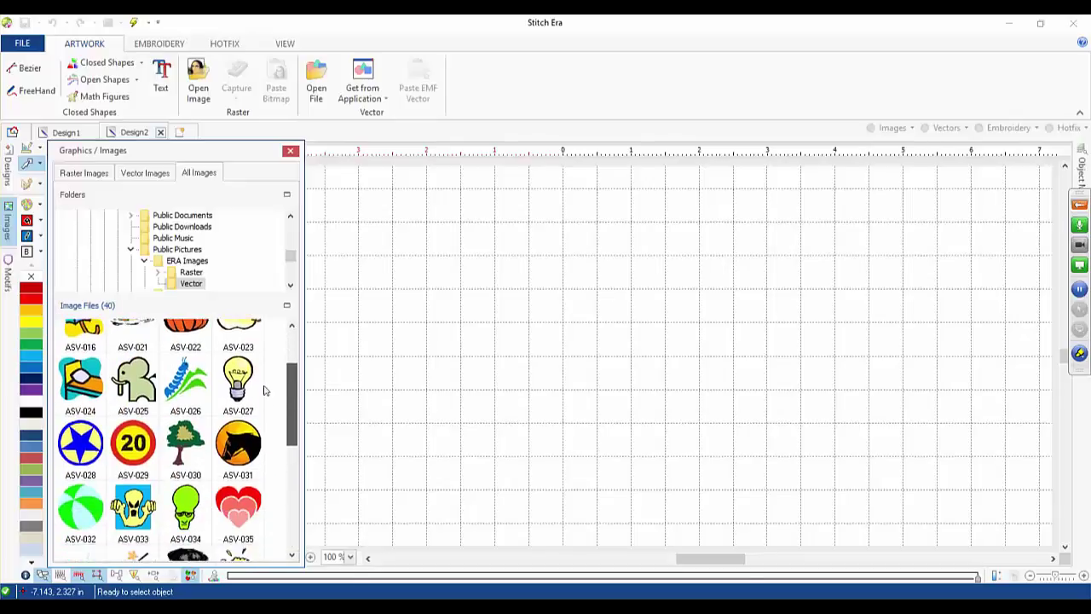
{"action": "left_click", "coordinate": [73, 445]}
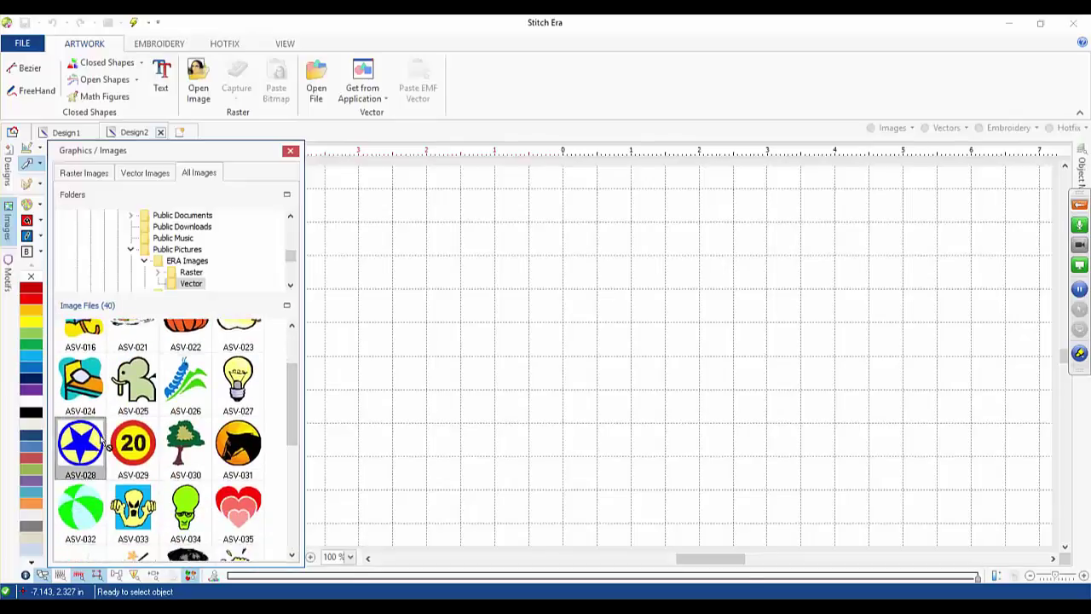
{"action": "left_click", "coordinate": [561, 354]}
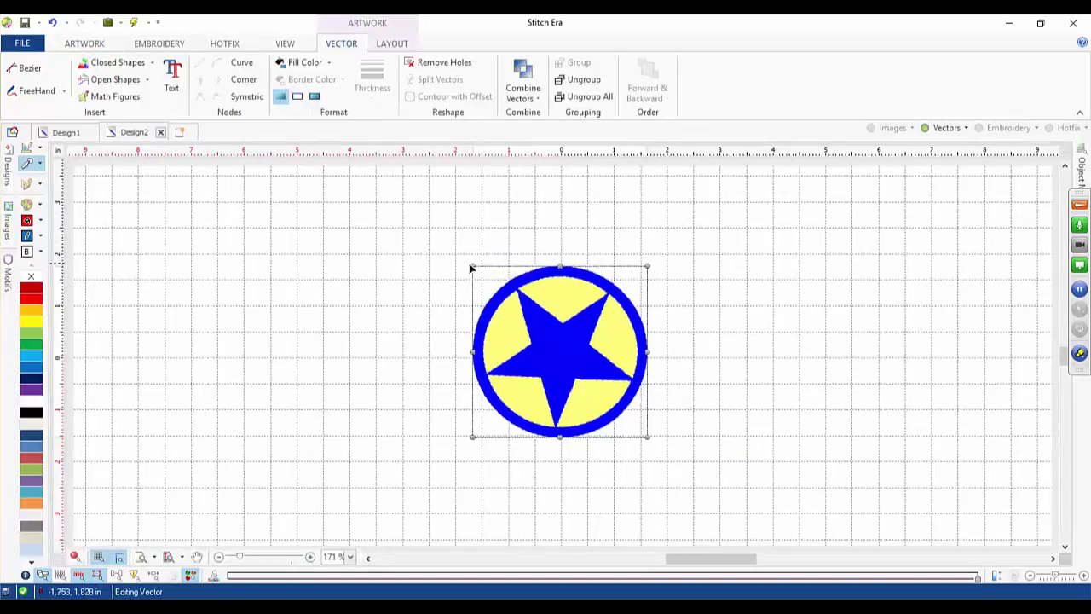
- Enlarge the star artwork to about 5.5 in across, center it on the workspace and deselect it
{"action": "left_click_drag", "start_coordinate": [474, 265], "coordinate": [355, 166]}
{"action": "left_click_drag", "start_coordinate": [504, 298], "coordinate": [548, 349]}
{"action": "scroll", "coordinate": [548, 348], "scroll_direction": "up", "scroll_amount": 1}
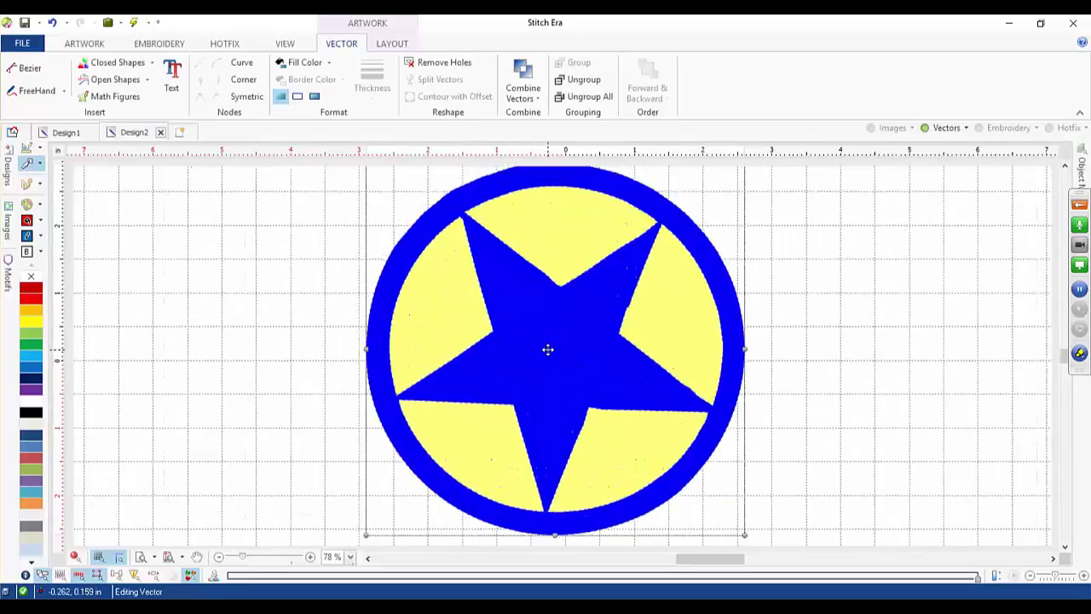
{"action": "left_click", "coordinate": [311, 309]}
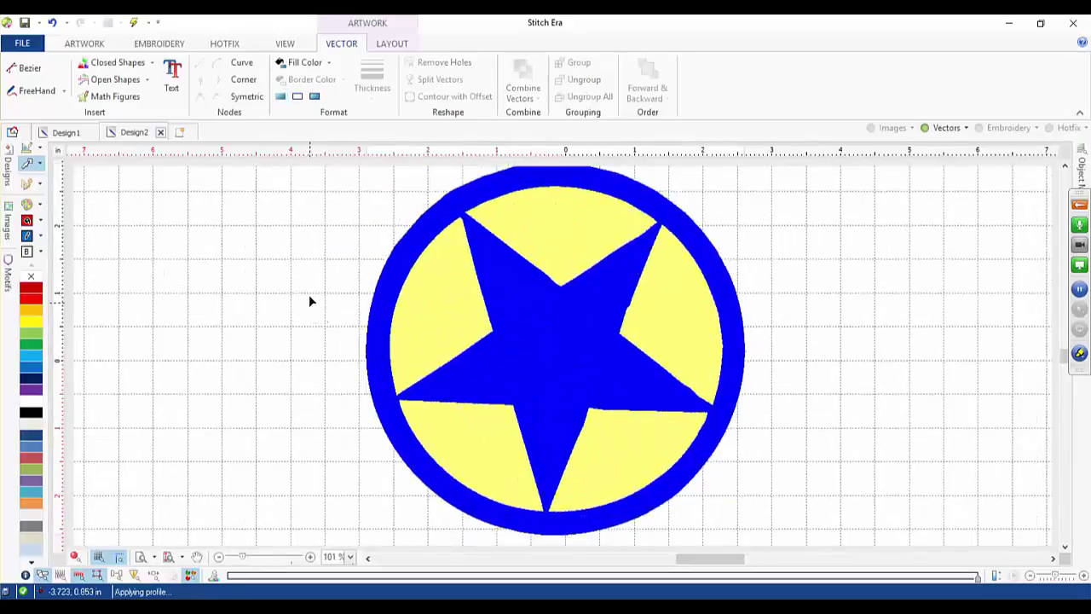
- Try to auto-trace the blue star and ring as a uniform Area with Programmable Stitch, using the default stitch
{"action": "left_click", "coordinate": [179, 48]}
{"action": "left_click", "coordinate": [95, 90]}
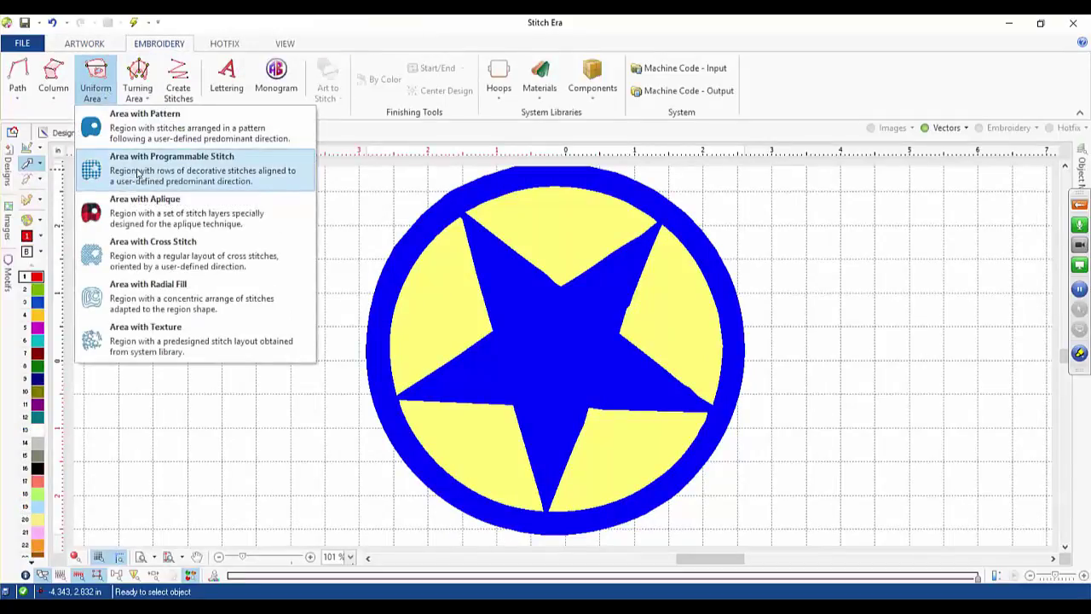
{"action": "left_click", "coordinate": [137, 170]}
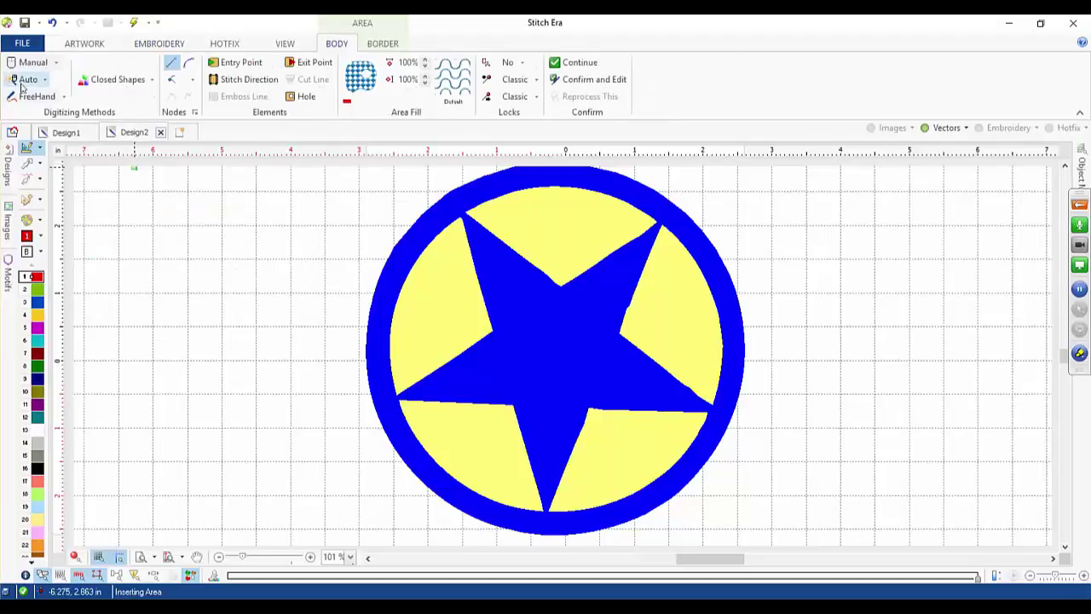
{"action": "left_click", "coordinate": [24, 80]}
{"action": "left_click", "coordinate": [41, 116]}
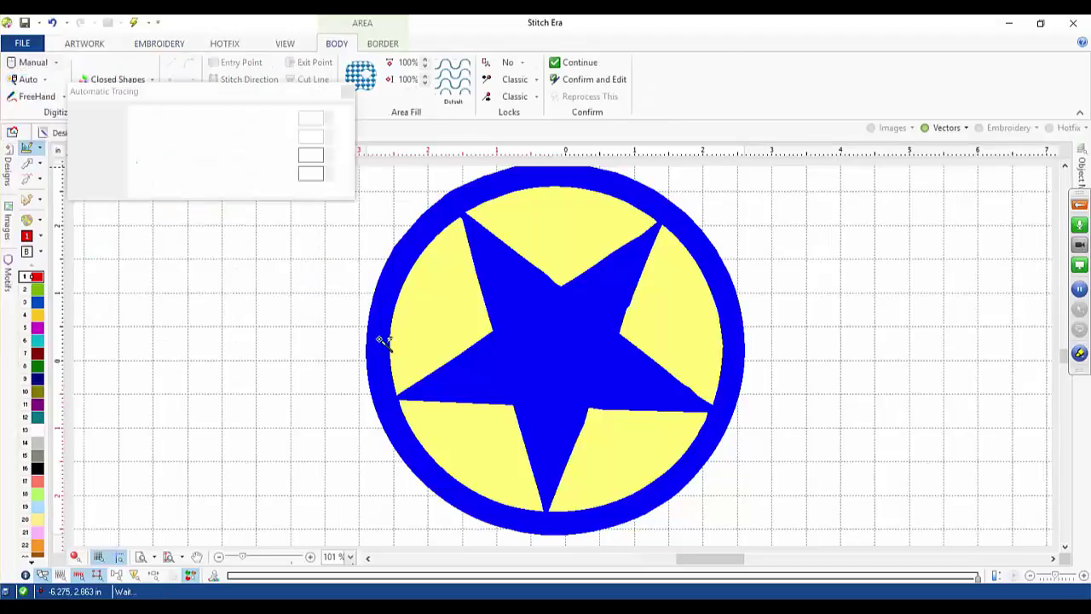
{"action": "left_click", "coordinate": [555, 359]}
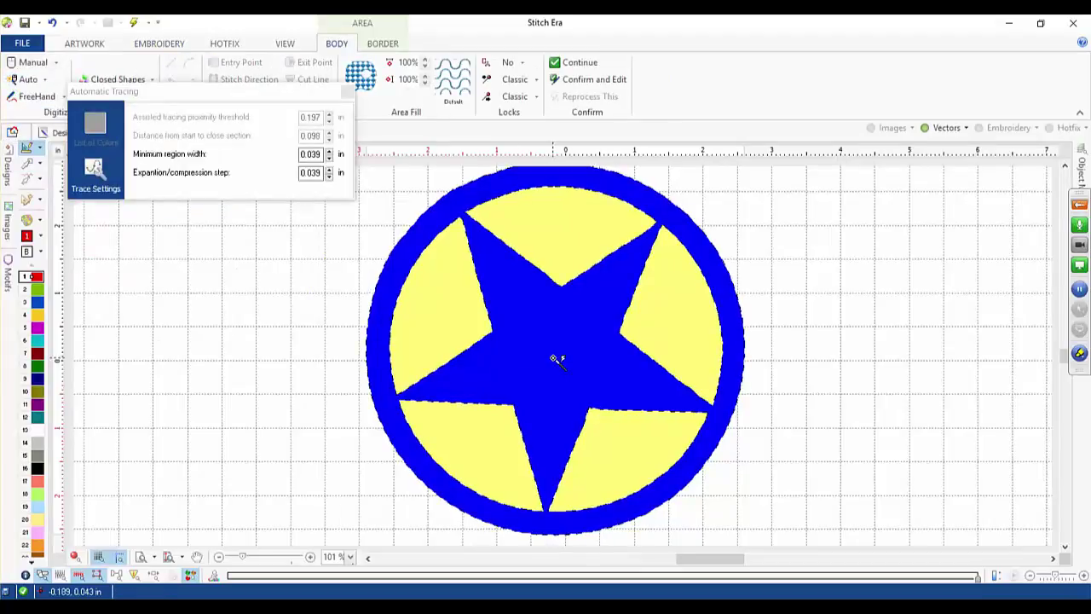
{"action": "left_click", "coordinate": [389, 364]}
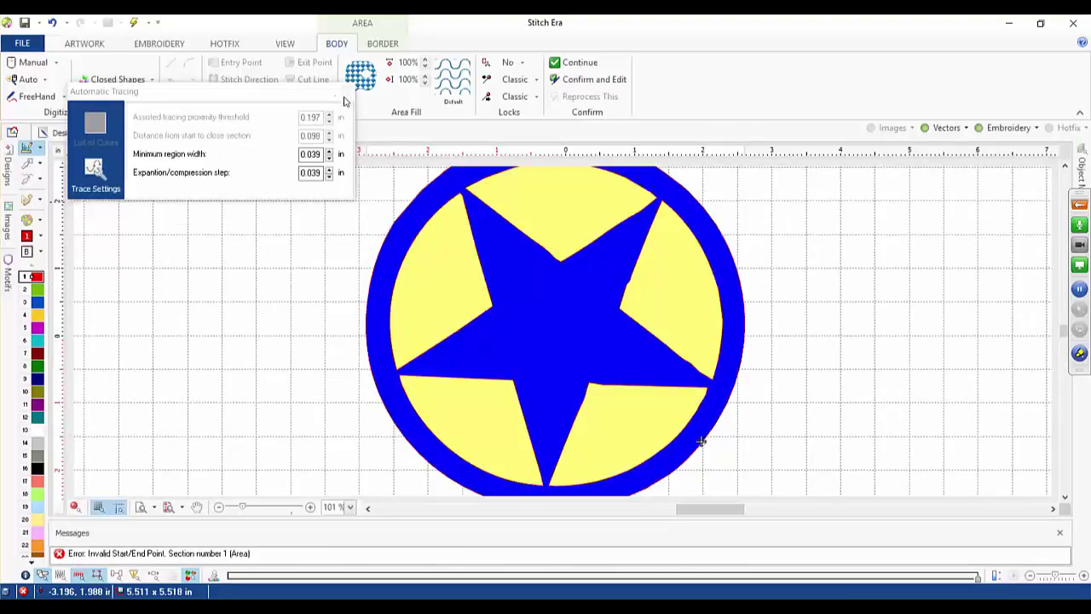
{"action": "left_click", "coordinate": [26, 163]}
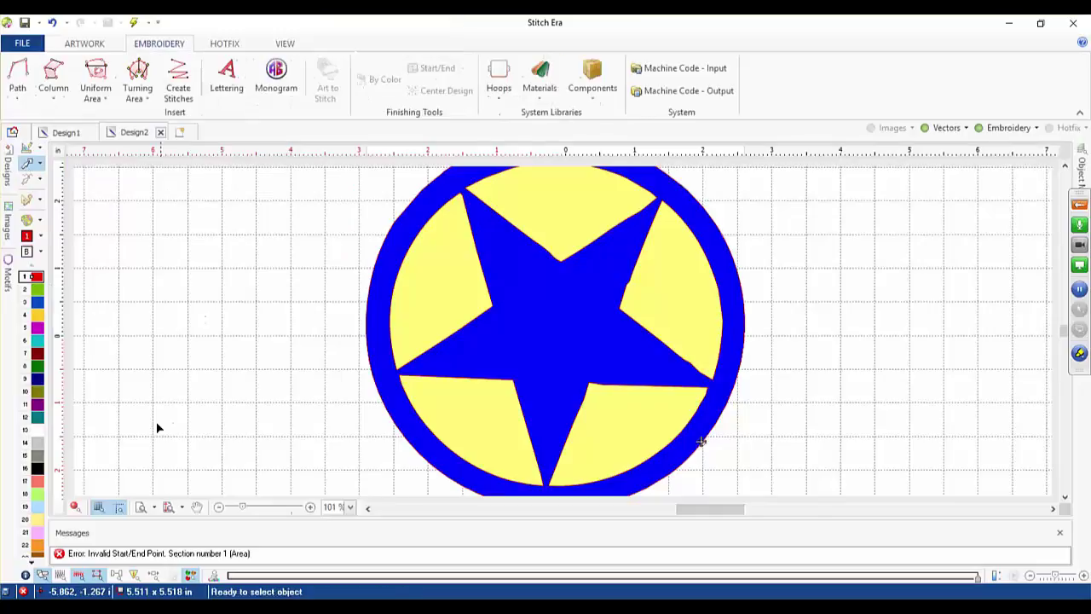
{"action": "left_click", "coordinate": [1058, 534]}
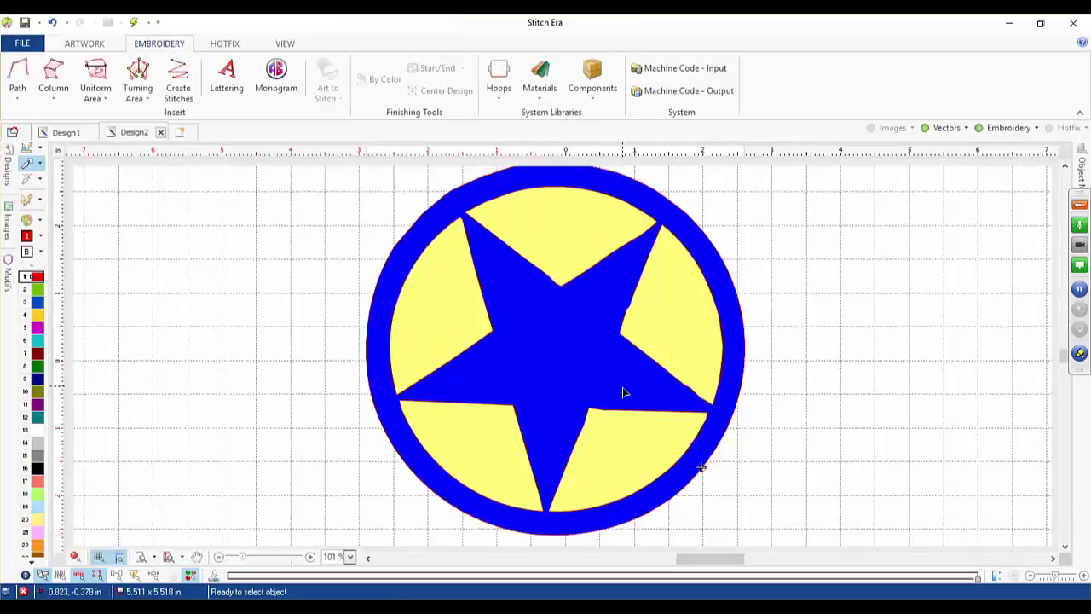
- Delete the traced area together with the star artwork, dismiss the messages and return to the embroidery tools
{"action": "left_click", "coordinate": [530, 375]}
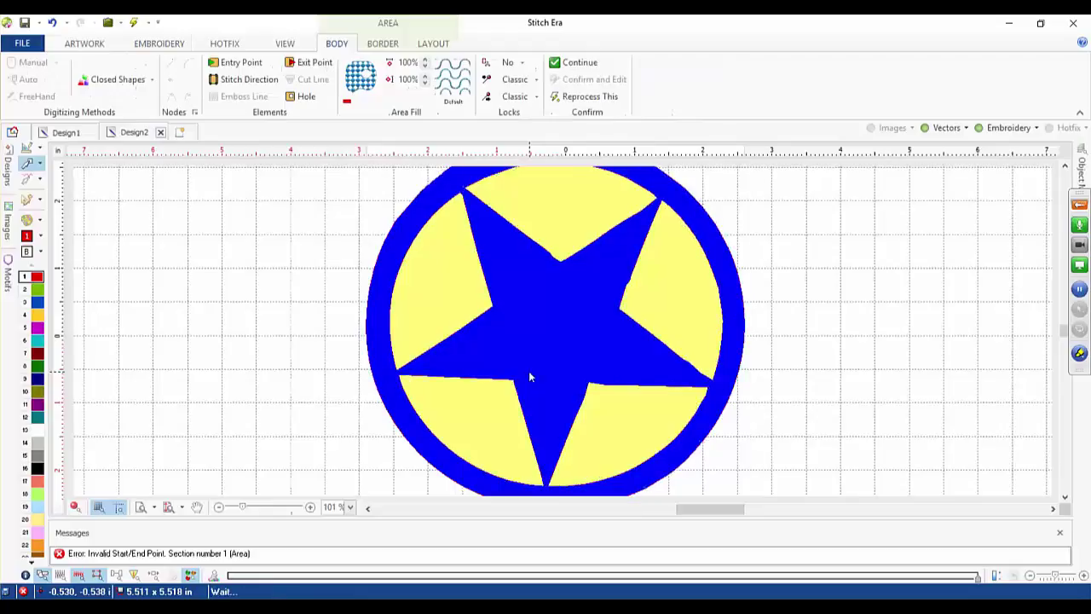
{"action": "key", "text": "Delete"}
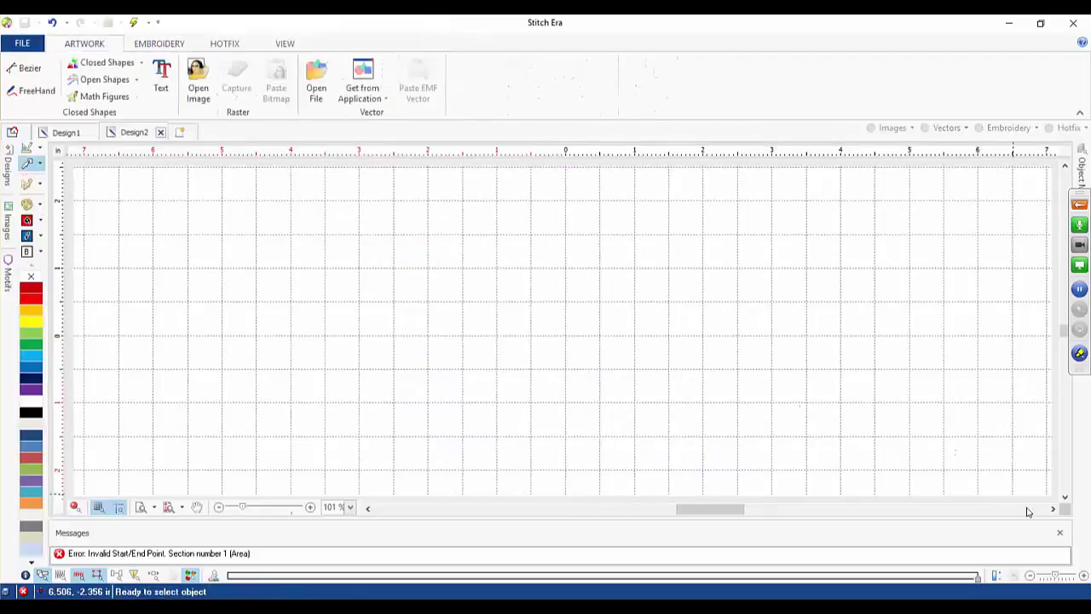
{"action": "left_click", "coordinate": [1060, 532]}
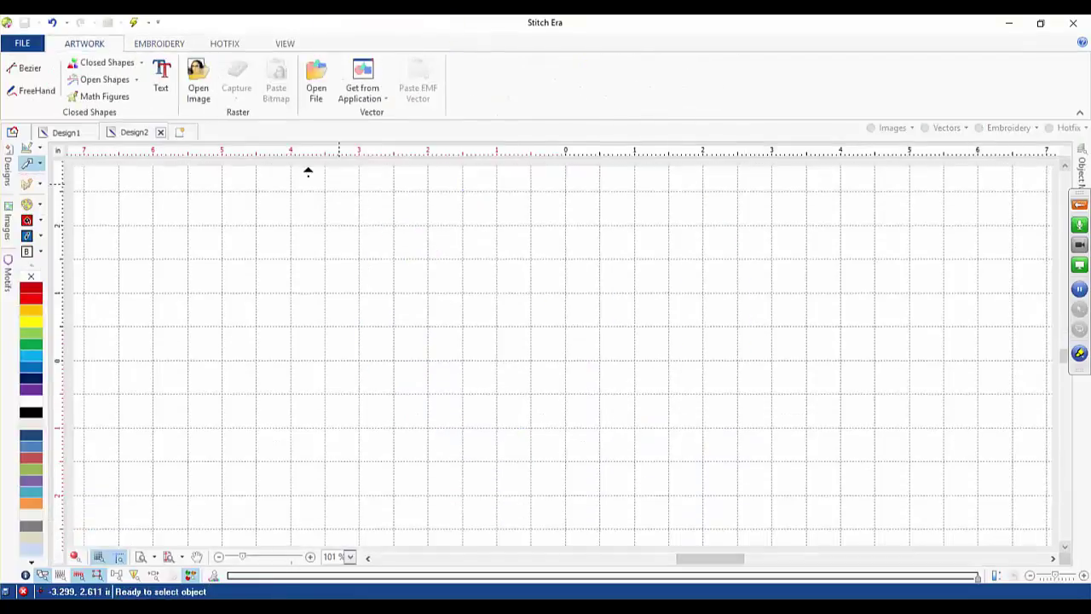
{"action": "left_click", "coordinate": [159, 44]}
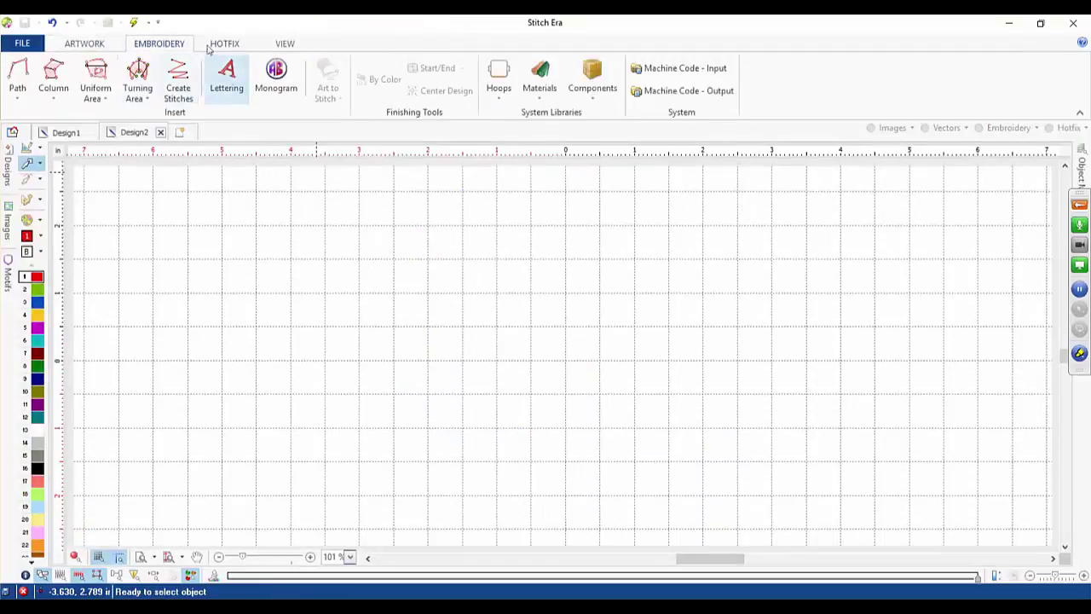
- Draw an ellipse about 7.8 by 4.4 in around the workspace center, give it a red fill without a border, and deselect it
{"action": "left_click", "coordinate": [82, 46]}
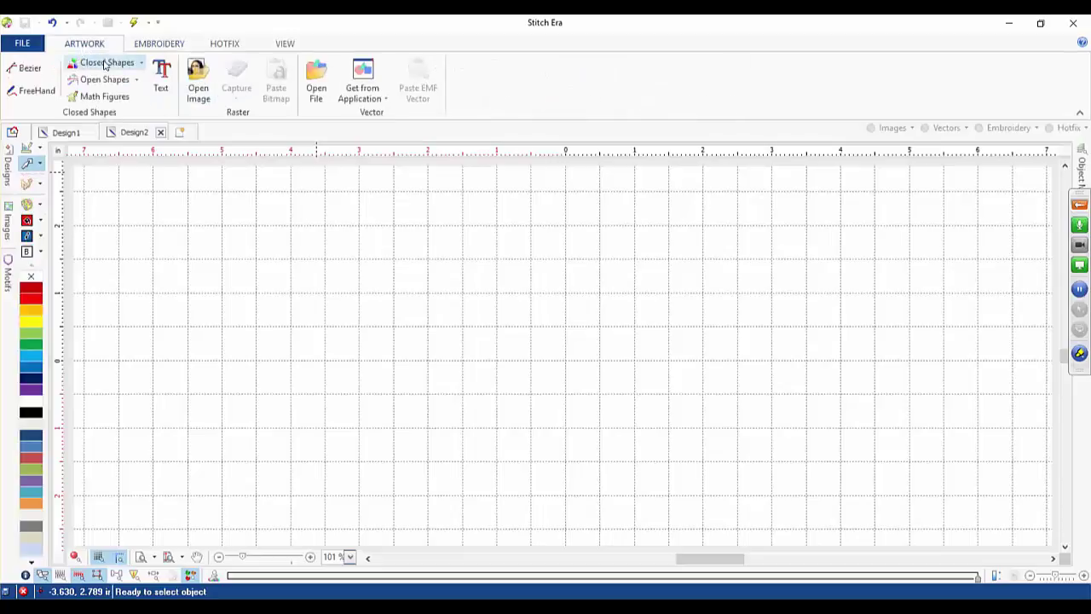
{"action": "left_click", "coordinate": [106, 64]}
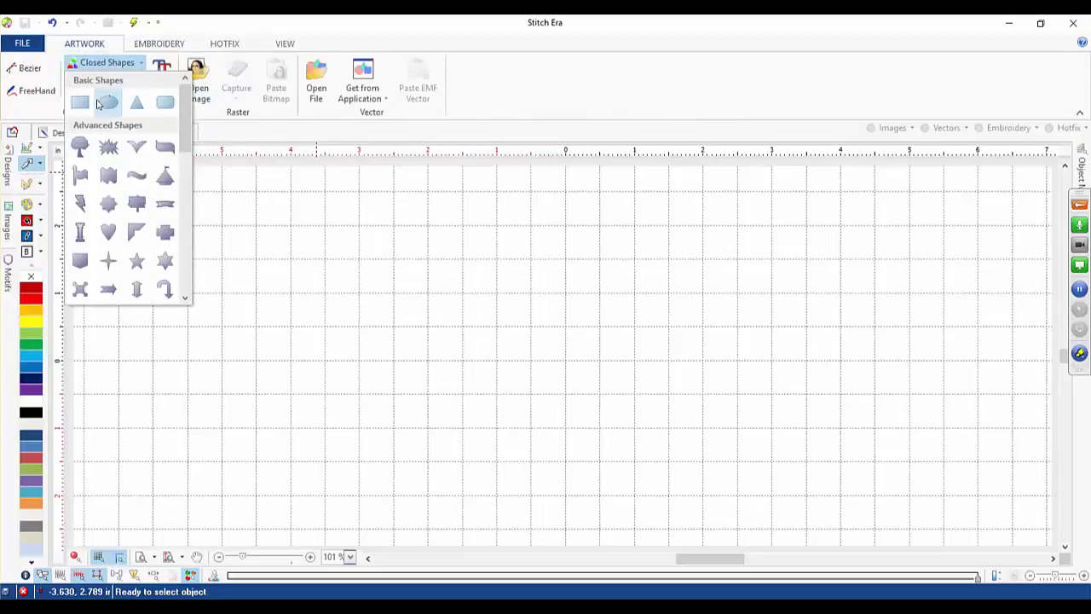
{"action": "left_click", "coordinate": [107, 101]}
{"action": "left_click_drag", "start_coordinate": [256, 228], "coordinate": [796, 519]}
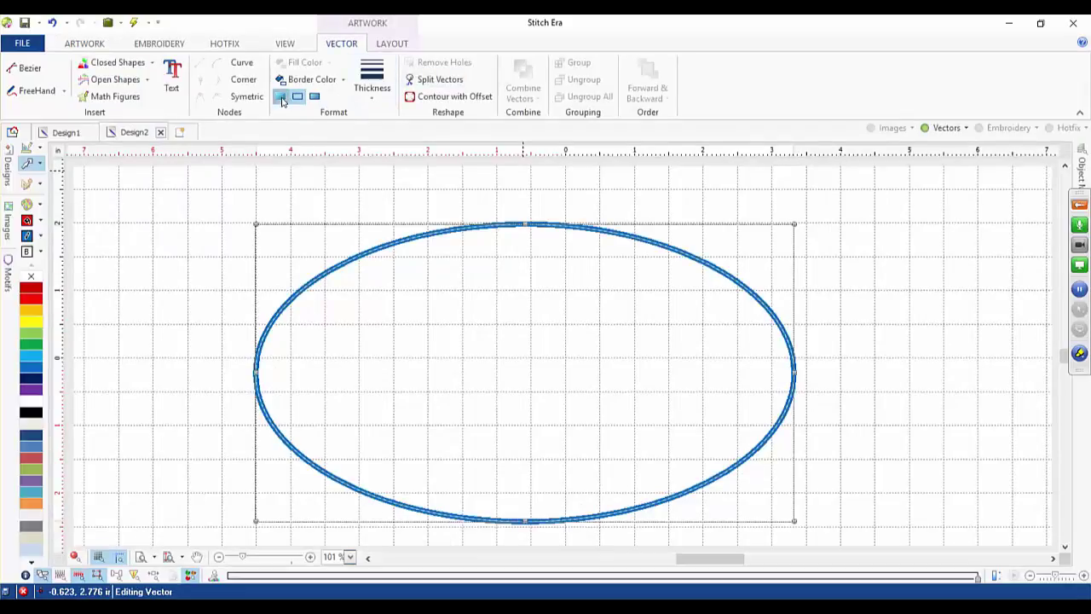
{"action": "left_click", "coordinate": [282, 100]}
{"action": "left_click", "coordinate": [226, 231]}
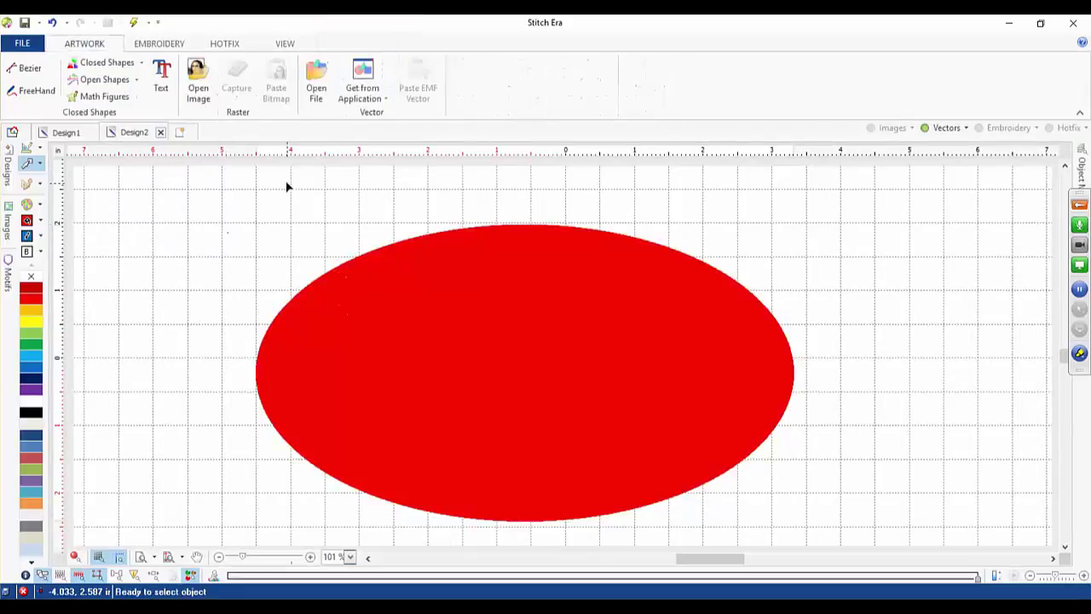
- Auto-trace the red ellipse as a uniform Area with Programmable Stitch, using the default stitch, and close the tracing settings
{"action": "left_click", "coordinate": [158, 43]}
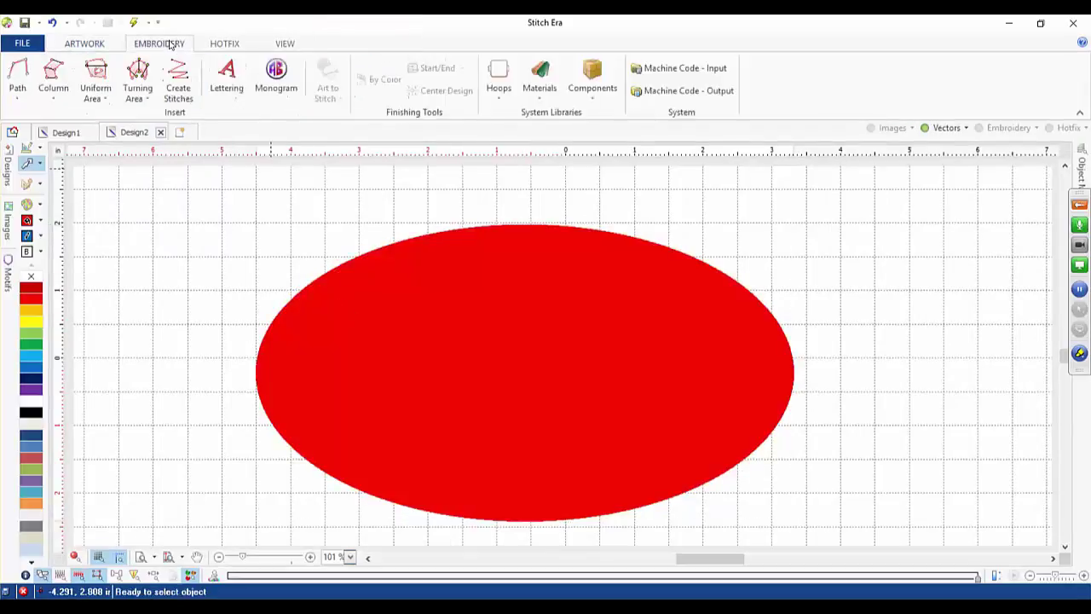
{"action": "left_click", "coordinate": [95, 81]}
{"action": "left_click", "coordinate": [77, 115]}
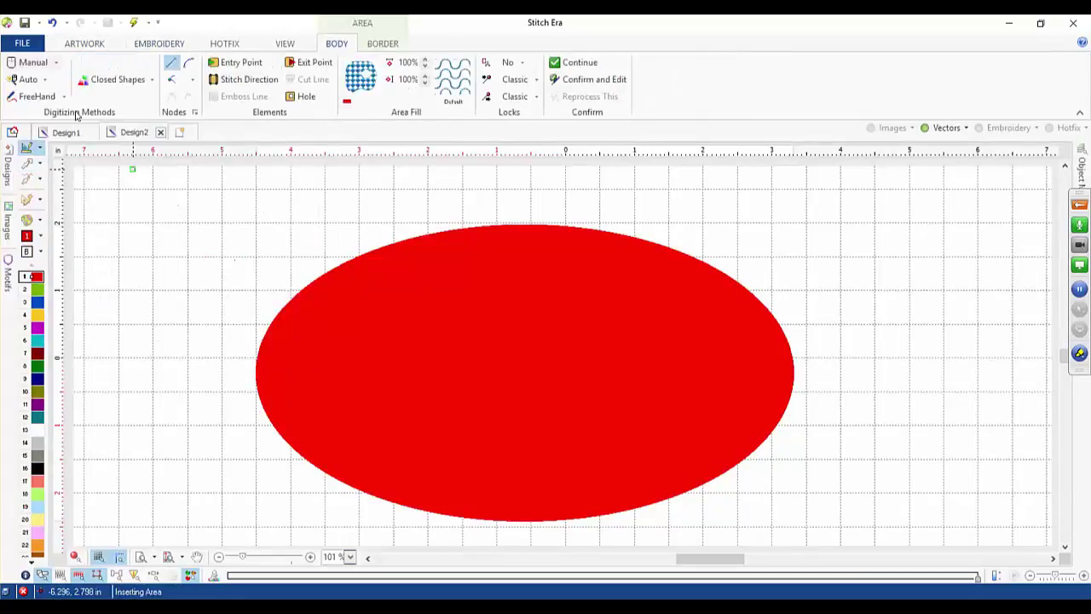
{"action": "left_click", "coordinate": [45, 79]}
{"action": "left_click", "coordinate": [34, 111]}
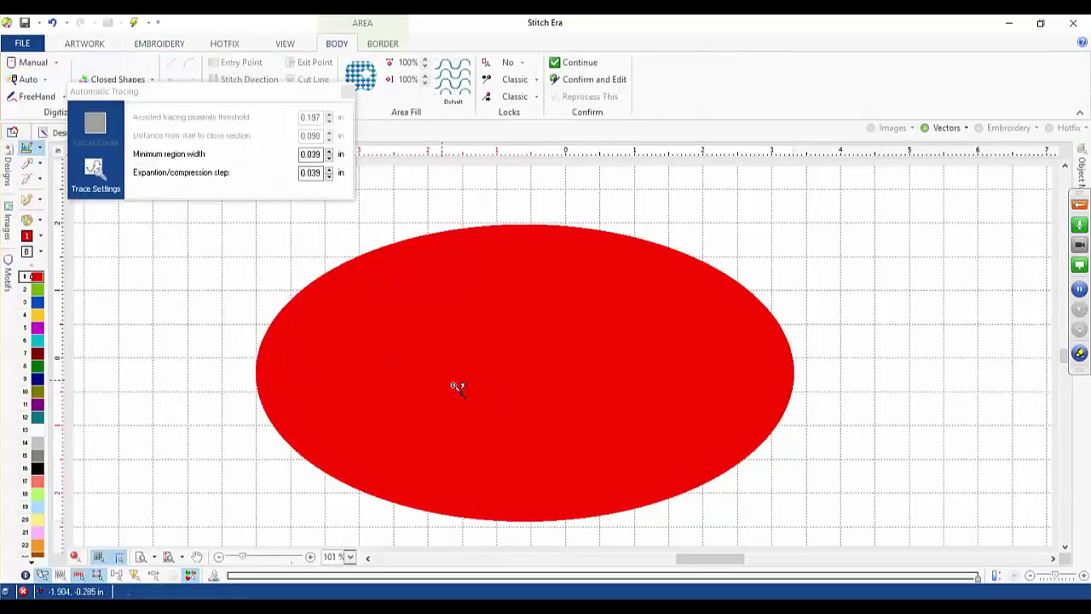
{"action": "left_click", "coordinate": [511, 405]}
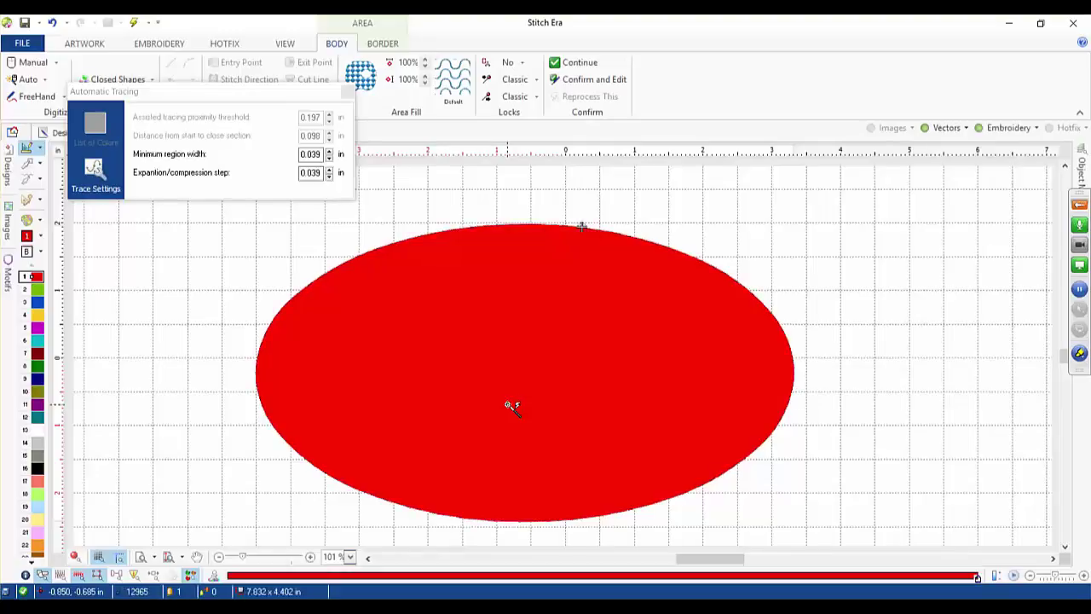
{"action": "left_click", "coordinate": [346, 92]}
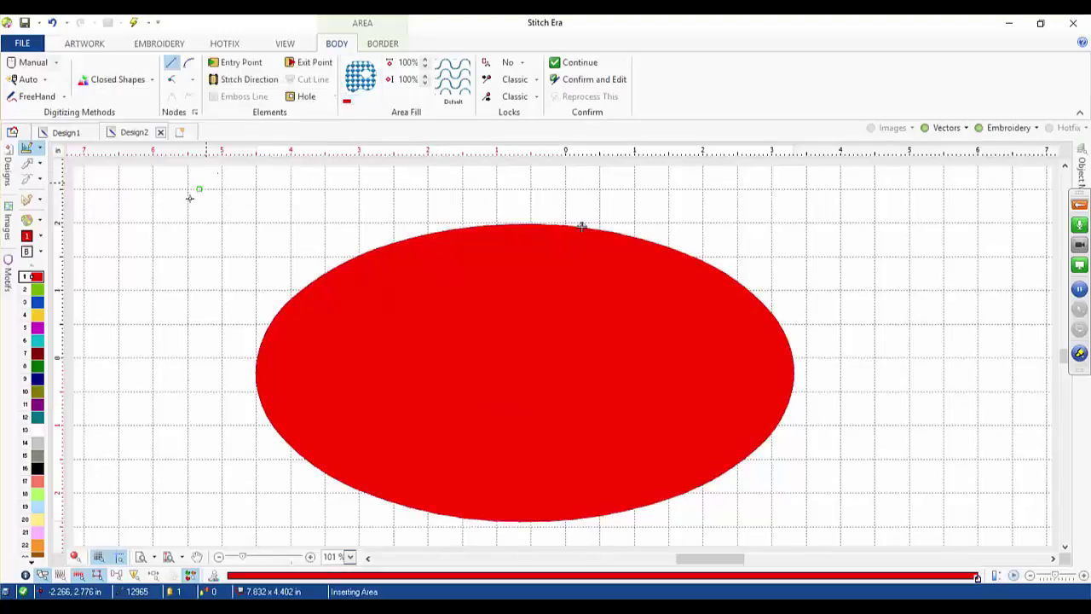
- Recolor the stitched ellipse with green thread 2, and show only the embroidery in realistic view with the vectors hidden
{"action": "left_click", "coordinate": [28, 164]}
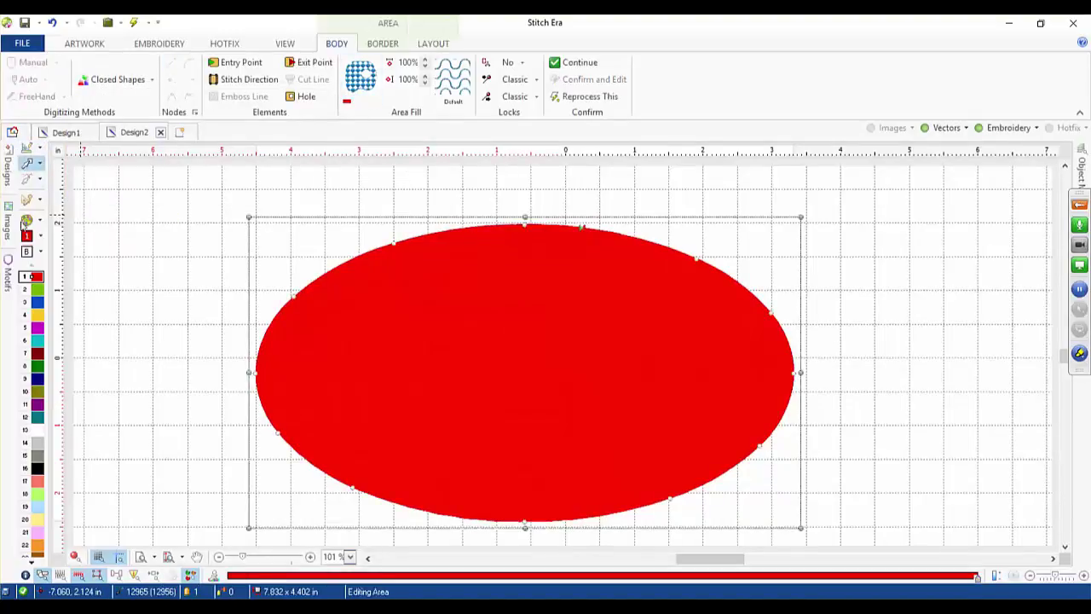
{"action": "left_click", "coordinate": [39, 292]}
{"action": "key", "text": "Return"}
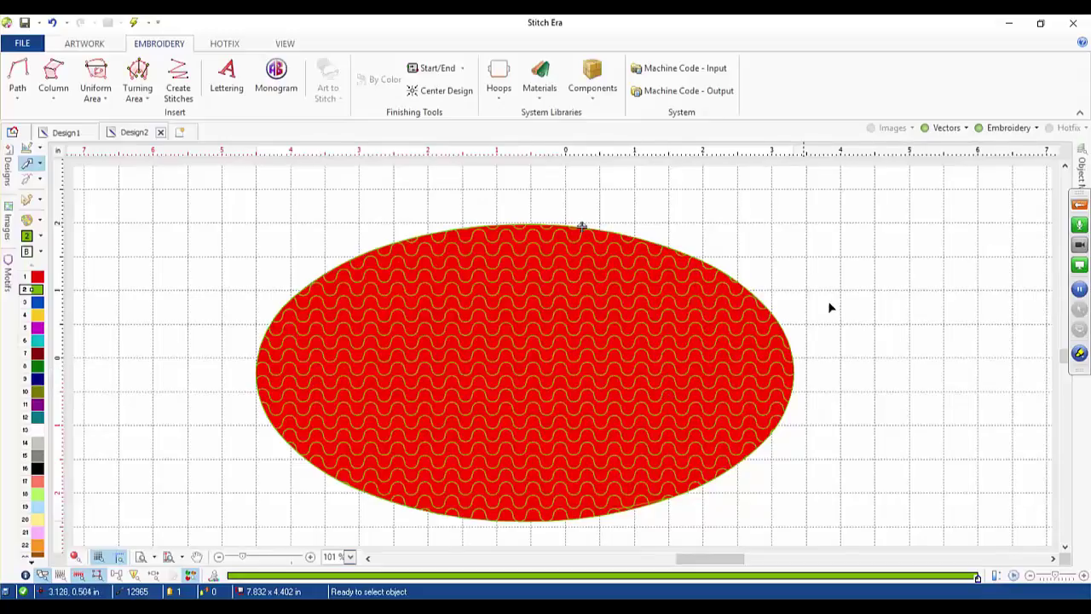
{"action": "left_click", "coordinate": [951, 127]}
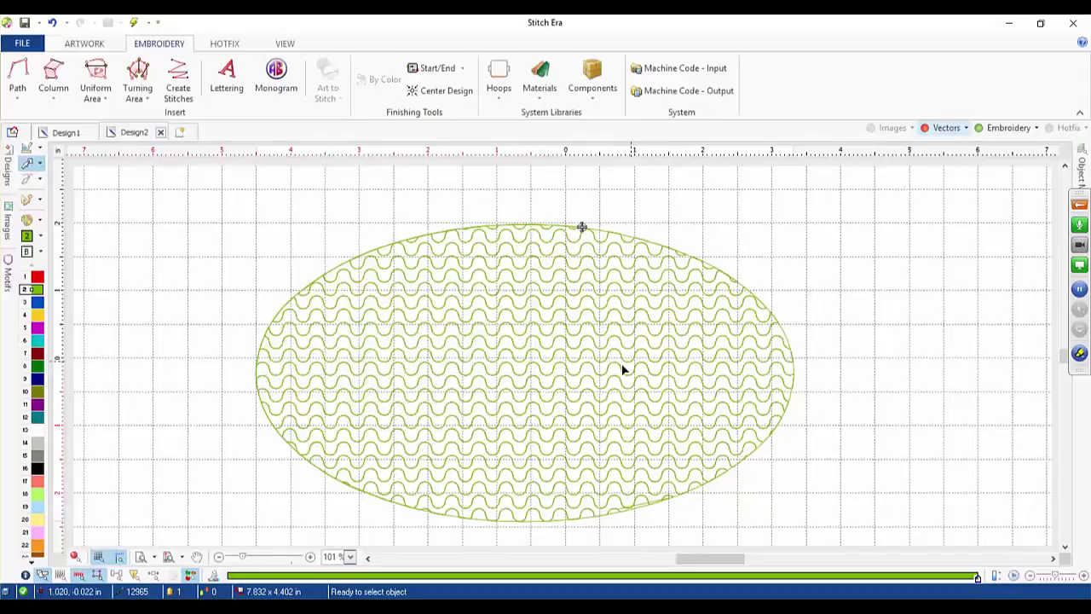
{"action": "left_click", "coordinate": [74, 557]}
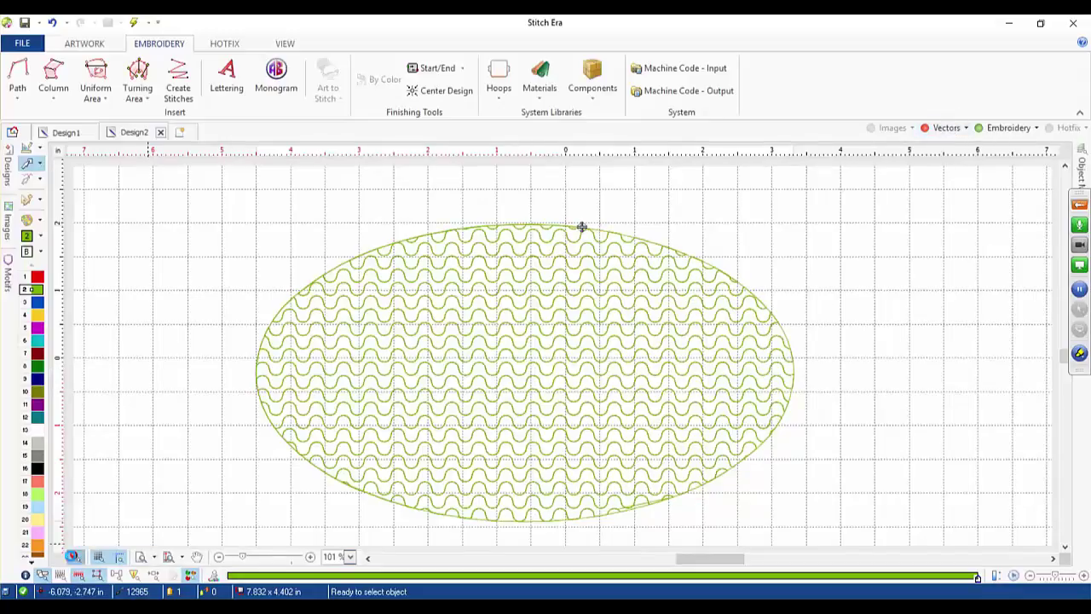
- Change the ellipse's programmable stitch pattern to the two-color PS2-0009 and deselect the area
{"action": "left_click", "coordinate": [430, 349]}
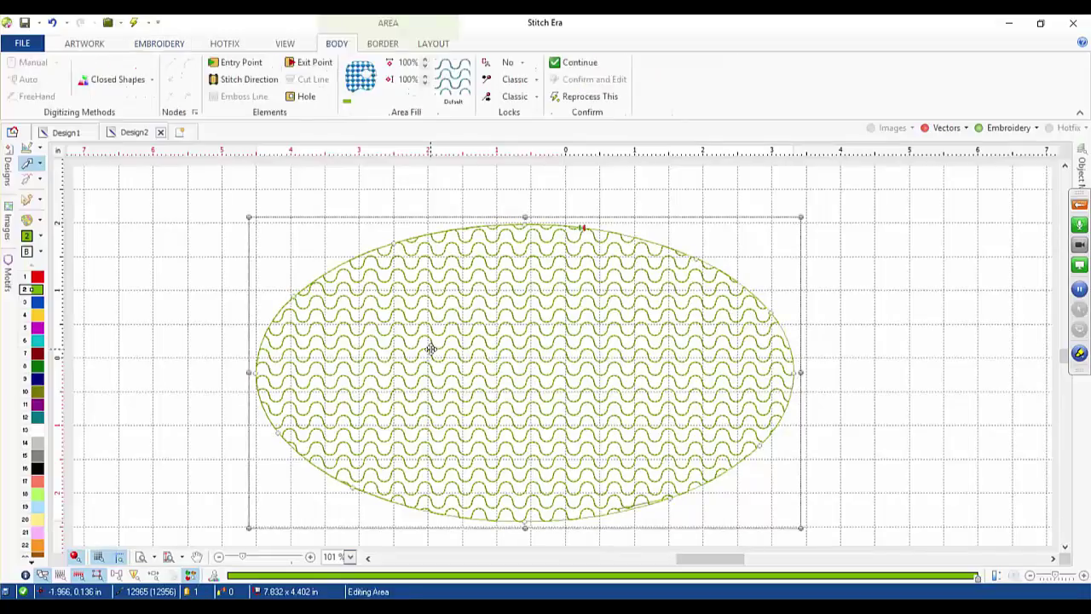
{"action": "left_click", "coordinate": [453, 78]}
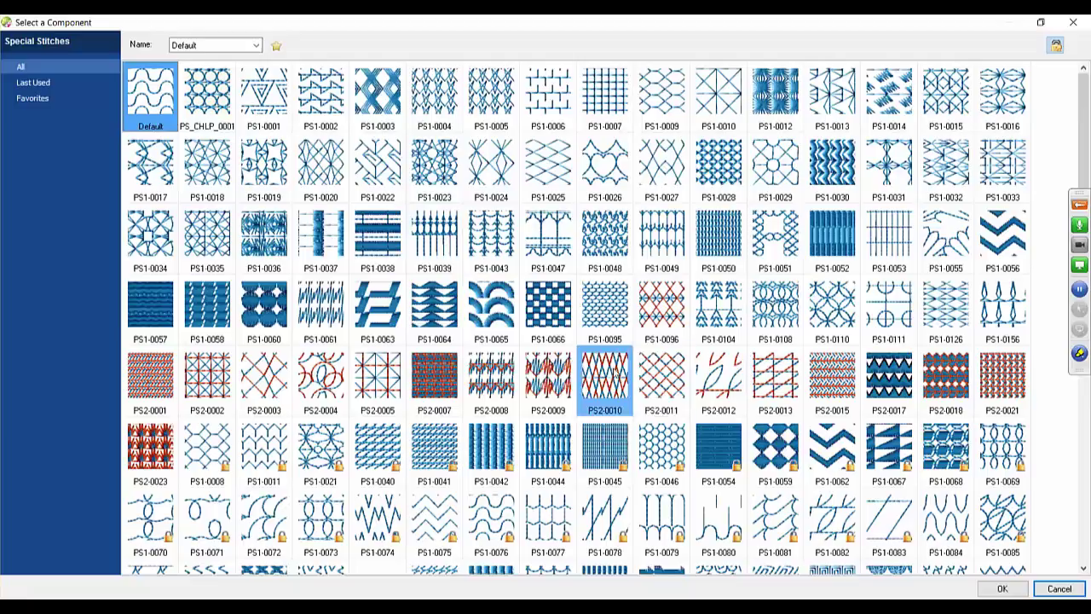
{"action": "left_click", "coordinate": [547, 377]}
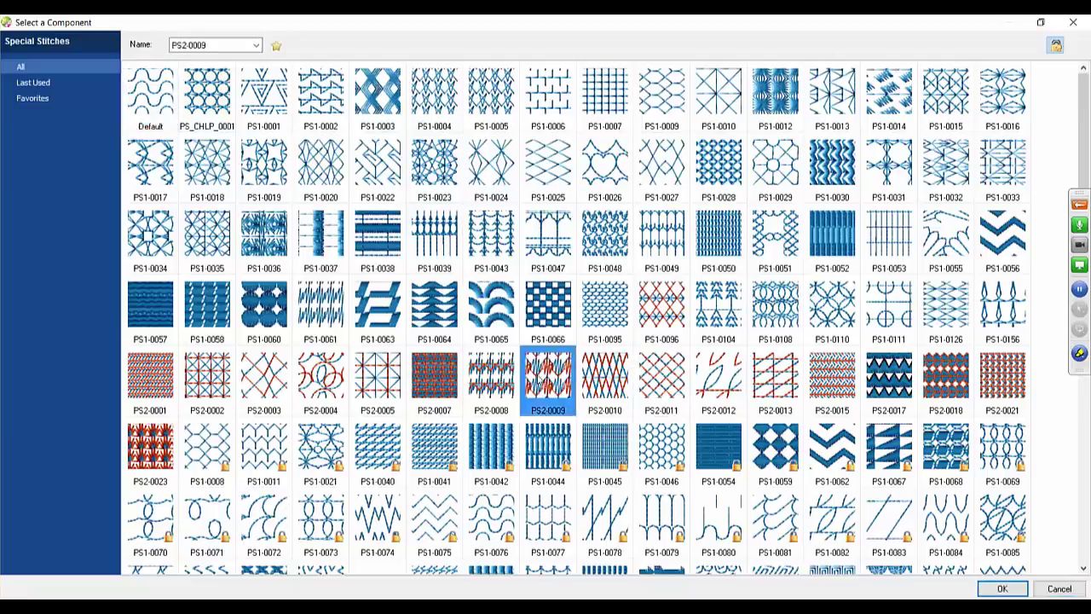
{"action": "left_click", "coordinate": [1002, 588]}
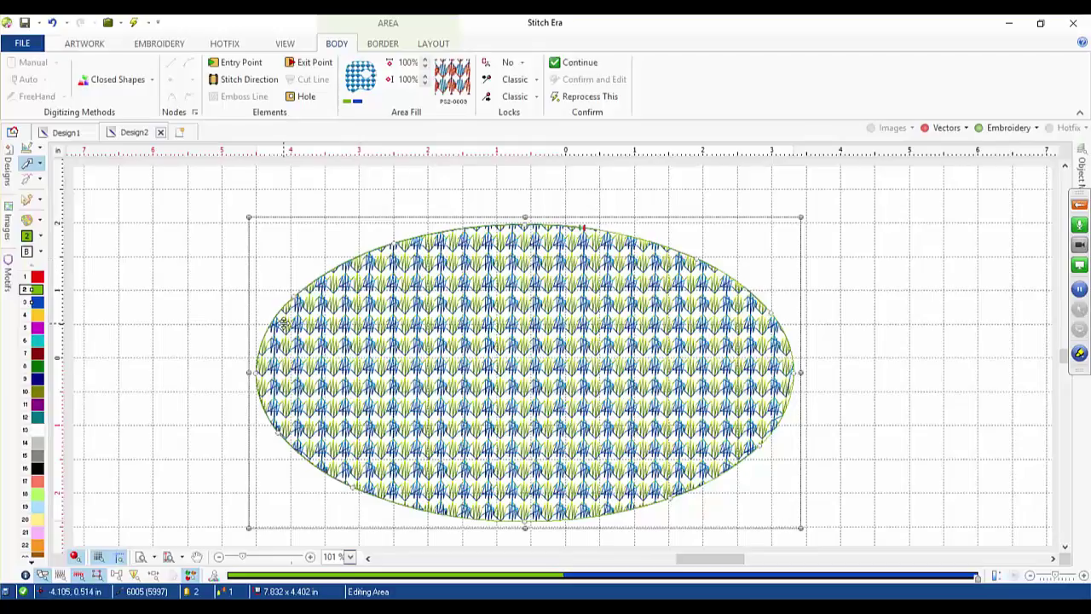
{"action": "left_click", "coordinate": [170, 316]}
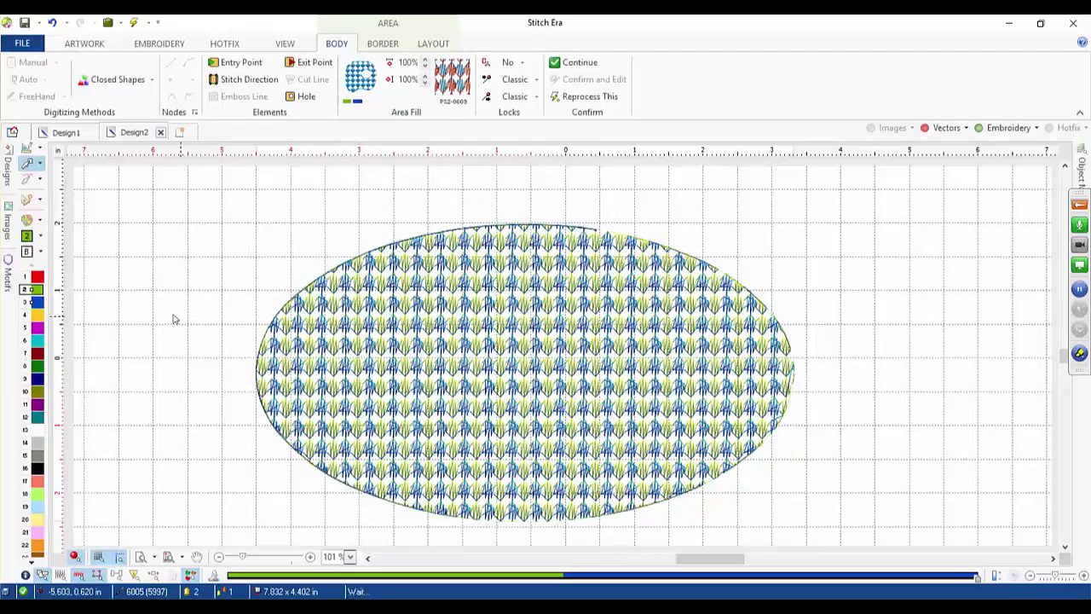
- Set thread color 2 to brown (RGB 164, 107, 34) and thread color 3 to light peach (RGB 236, 193, 154), and apply them
{"action": "left_click", "coordinate": [28, 238]}
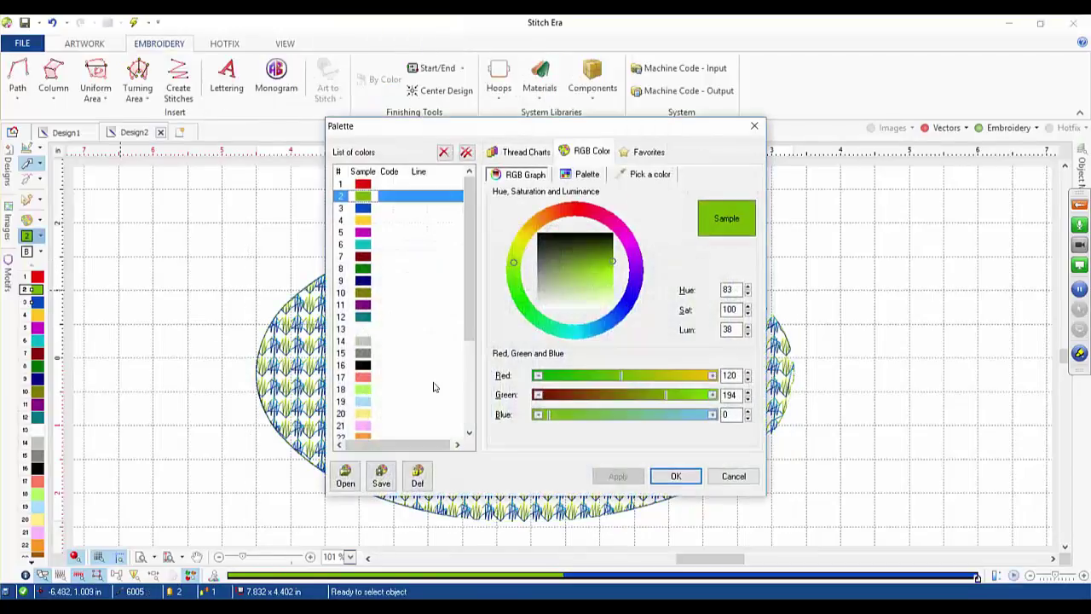
{"action": "left_click", "coordinate": [540, 223]}
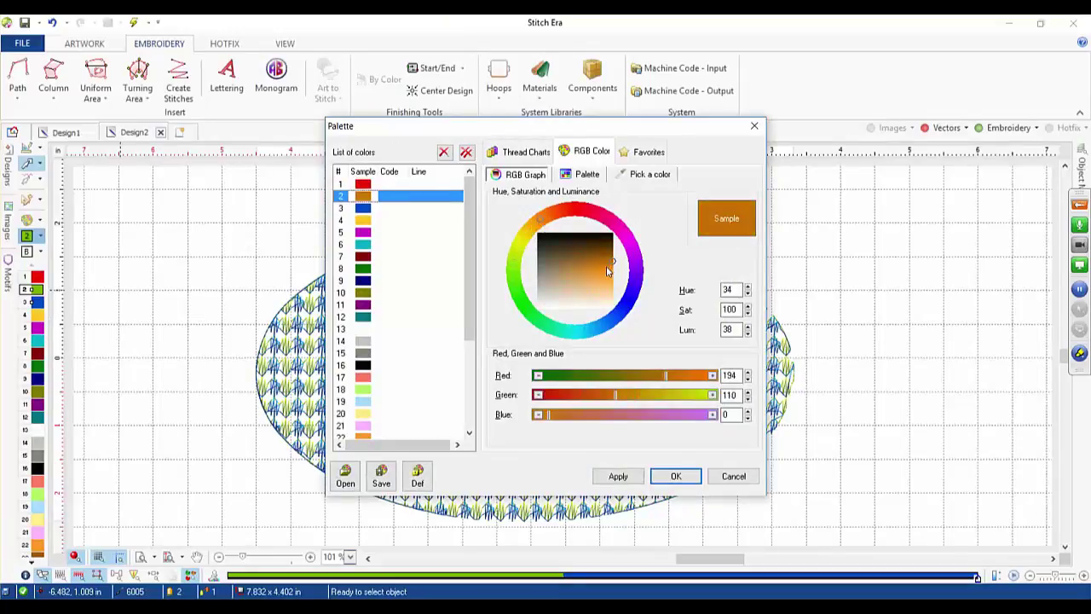
{"action": "left_click_drag", "start_coordinate": [607, 271], "coordinate": [587, 262]}
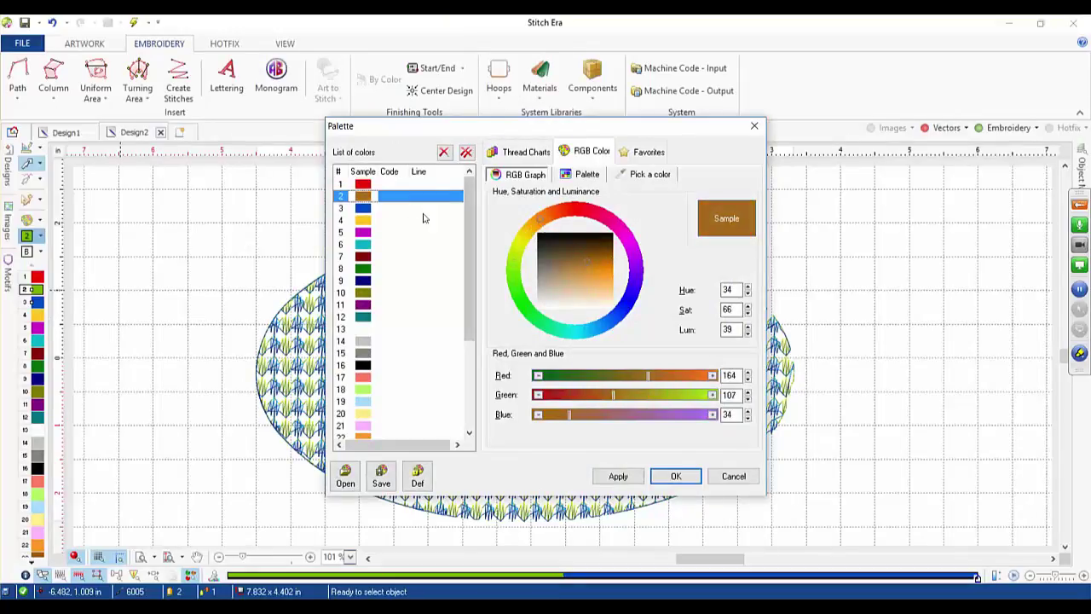
{"action": "left_click", "coordinate": [368, 210]}
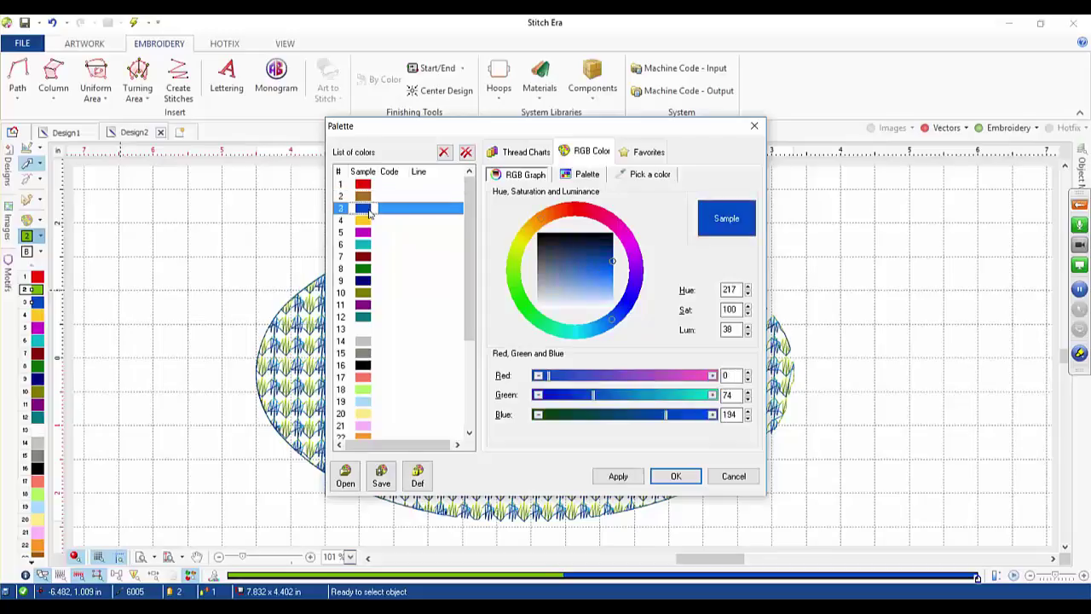
{"action": "left_click", "coordinate": [546, 221]}
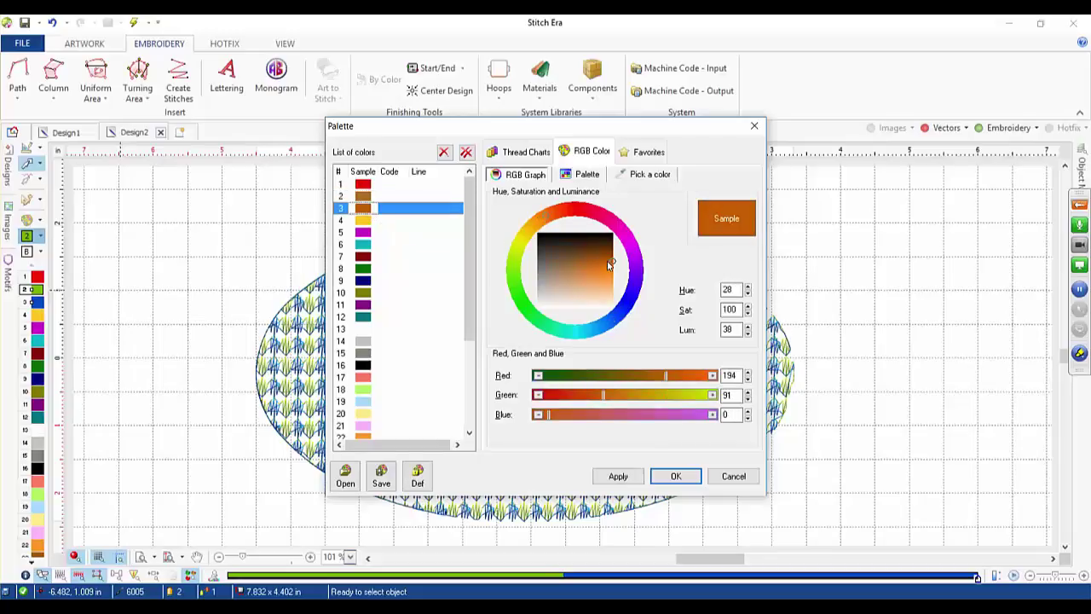
{"action": "left_click_drag", "start_coordinate": [607, 261], "coordinate": [588, 290]}
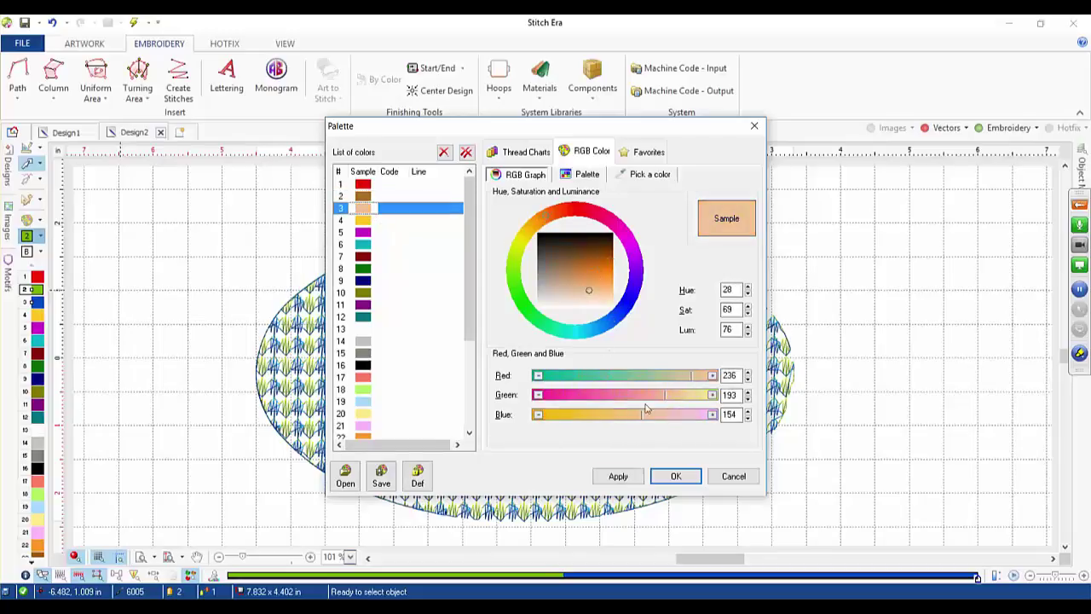
{"action": "left_click", "coordinate": [618, 476]}
{"action": "left_click", "coordinate": [674, 476]}
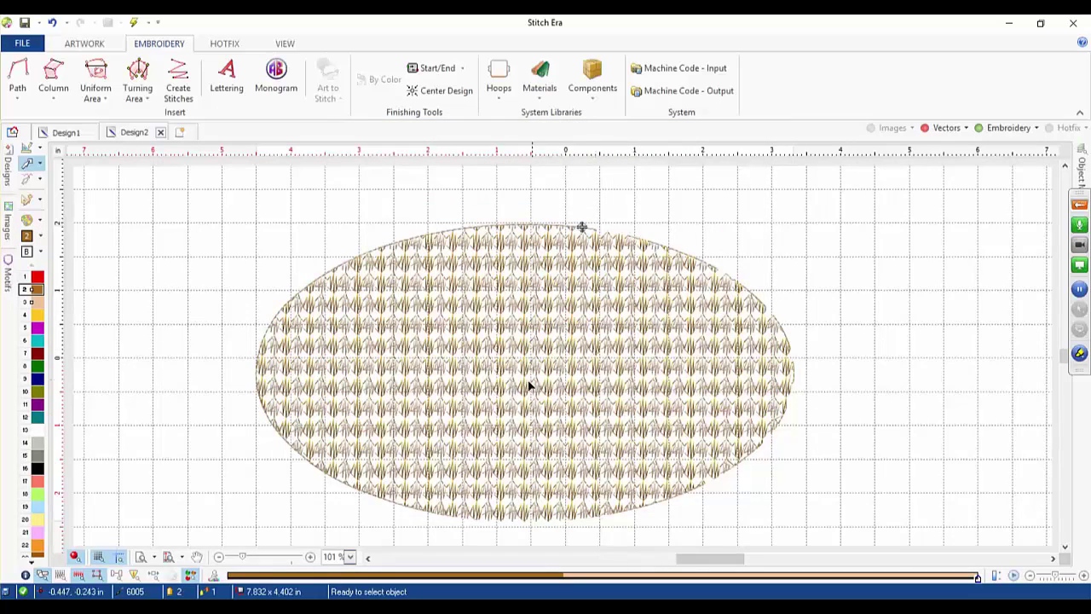
- Set the workspace background color to black (RGB 0, 0, 0)
{"action": "scroll", "coordinate": [530, 379], "scroll_direction": "up", "scroll_amount": 3}
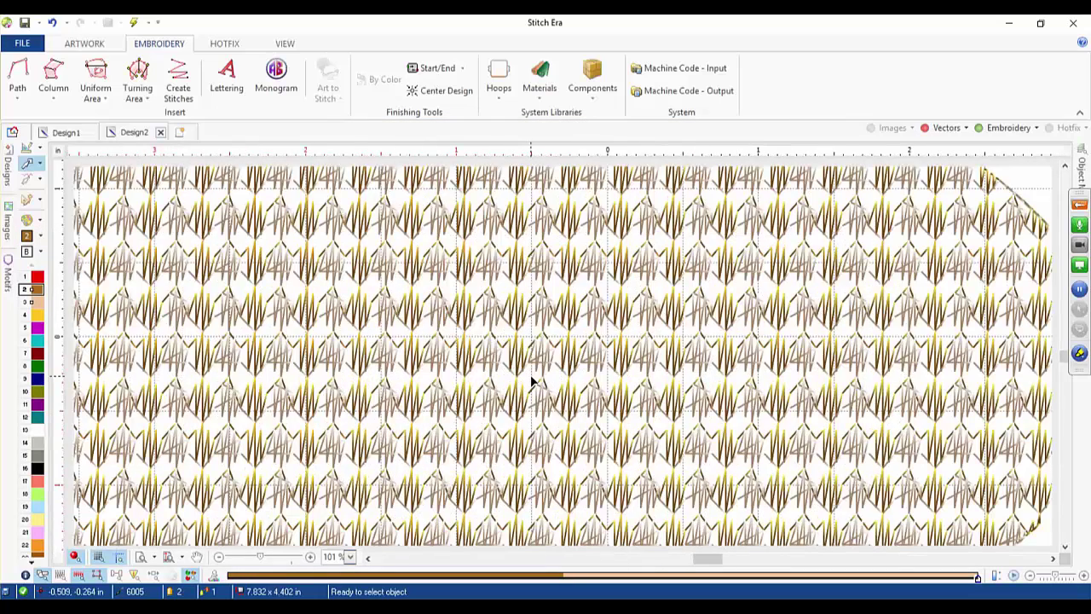
{"action": "scroll", "coordinate": [530, 381], "scroll_direction": "down", "scroll_amount": 3}
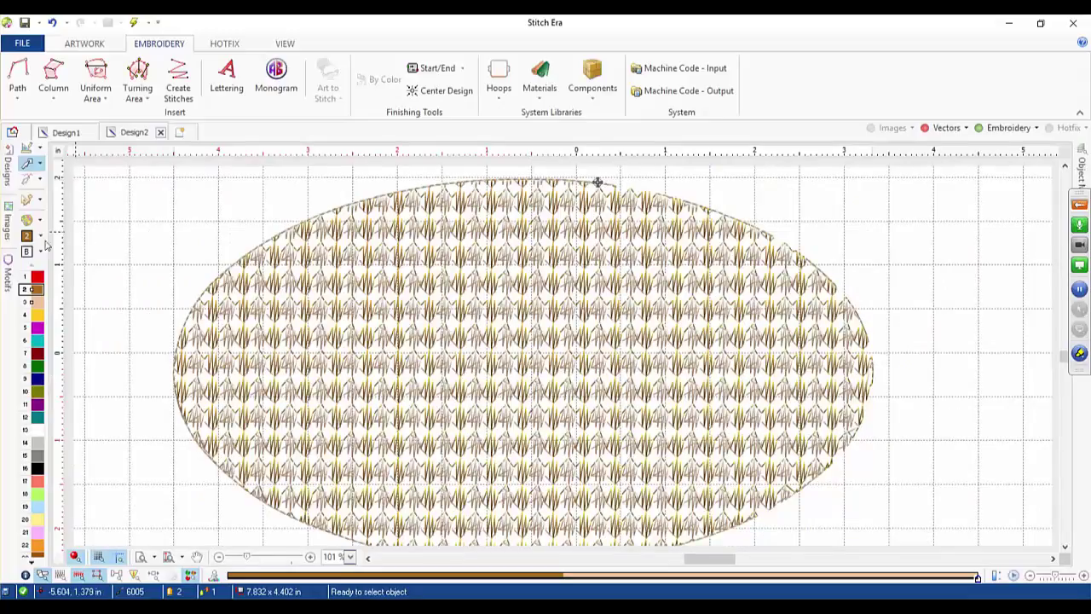
{"action": "left_click", "coordinate": [26, 251]}
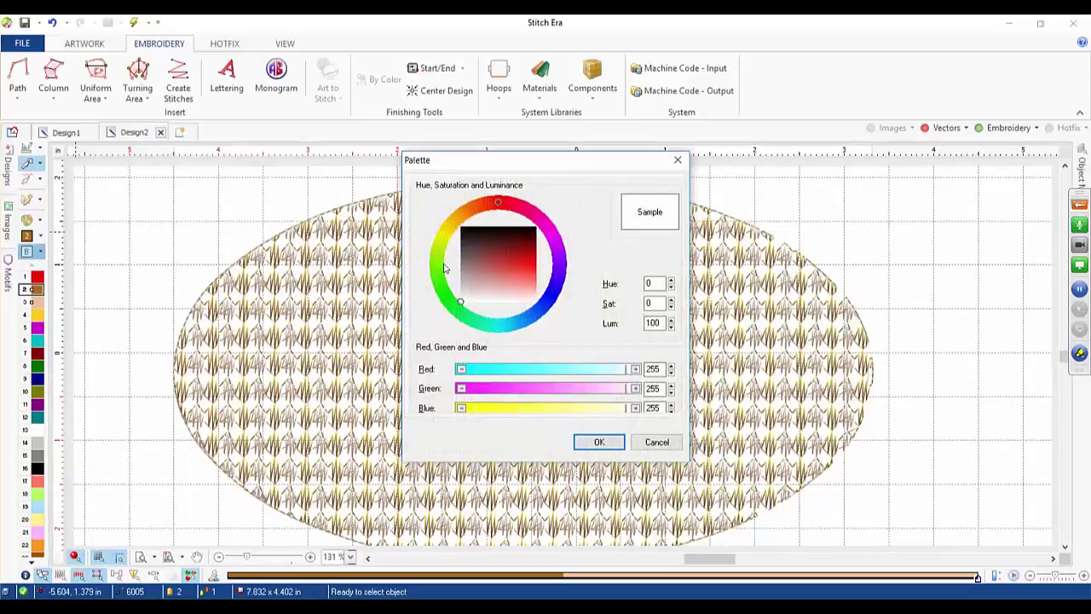
{"action": "left_click_drag", "start_coordinate": [470, 303], "coordinate": [459, 223]}
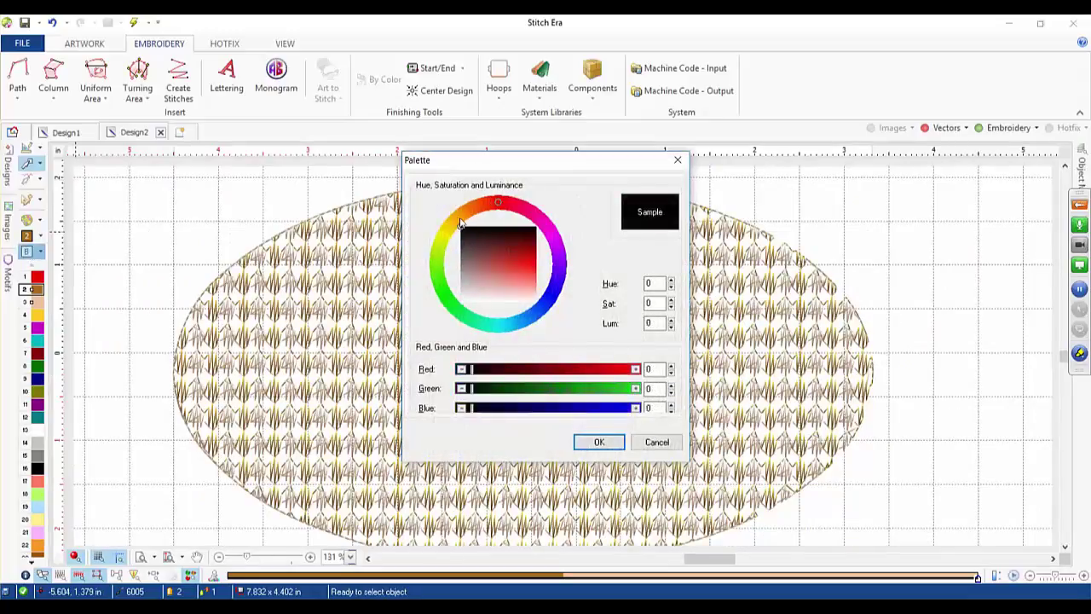
{"action": "left_click", "coordinate": [579, 442]}
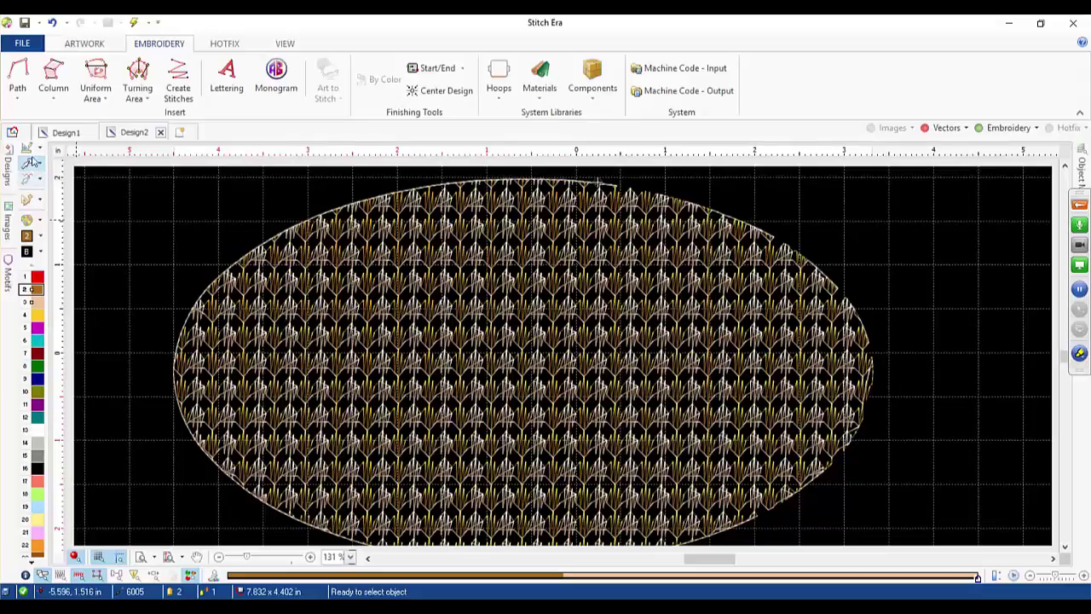
- Change the ellipse's programmable stitch pattern to the checkerboard PS1-0066
{"action": "left_click", "coordinate": [355, 285]}
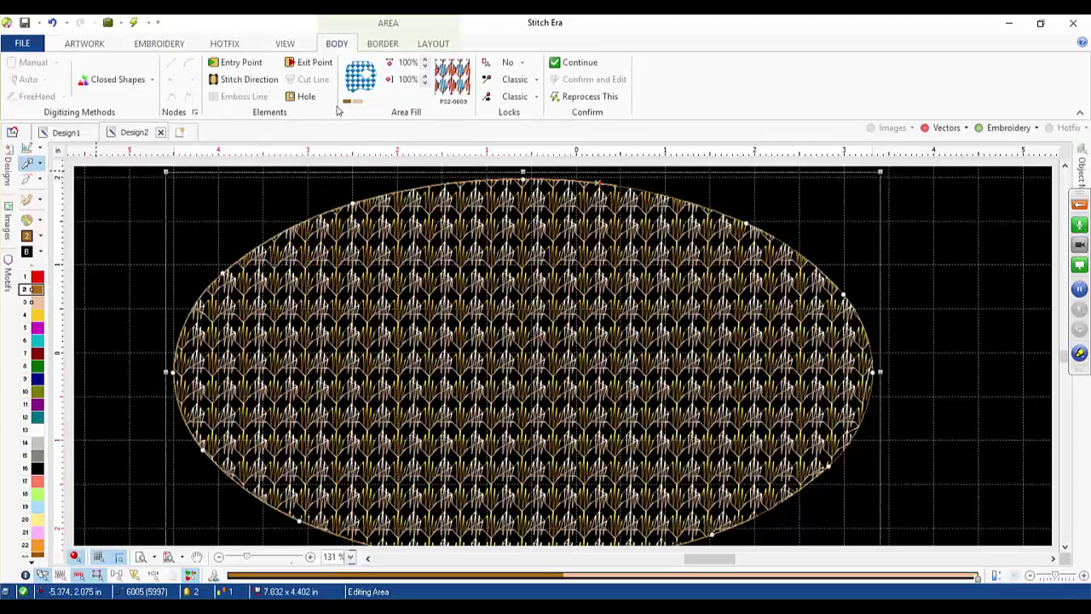
{"action": "left_click", "coordinate": [452, 79]}
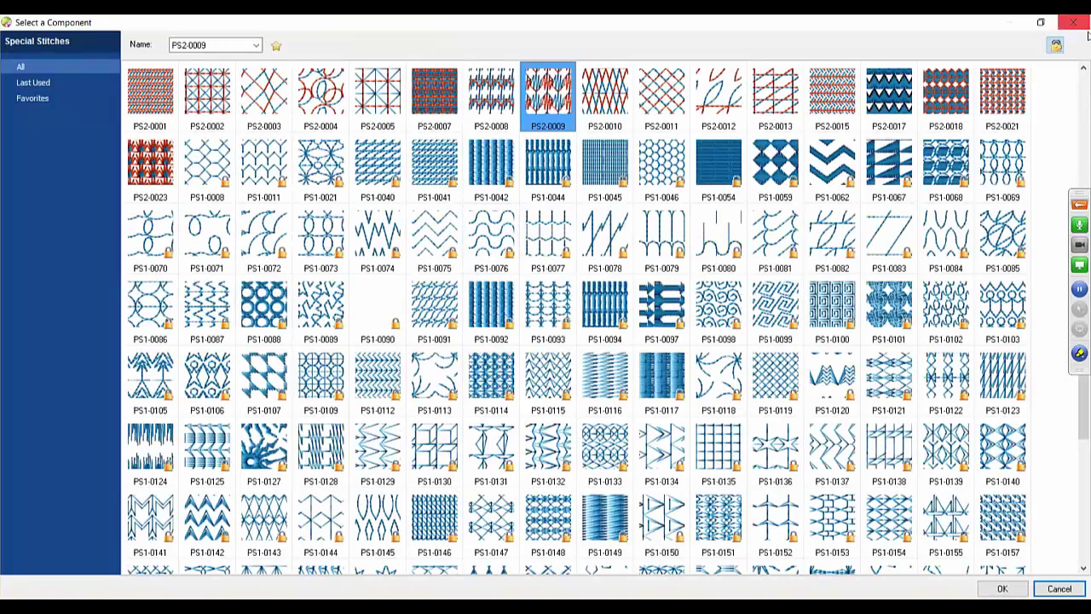
{"action": "scroll", "coordinate": [1085, 92], "scroll_direction": "up", "scroll_amount": 4}
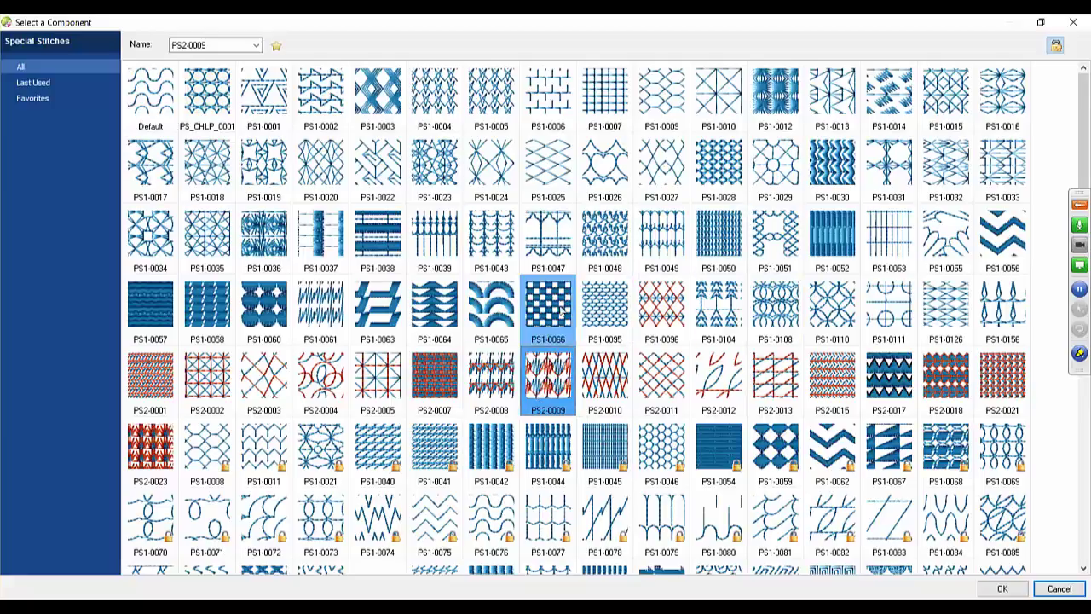
{"action": "left_click", "coordinate": [550, 312]}
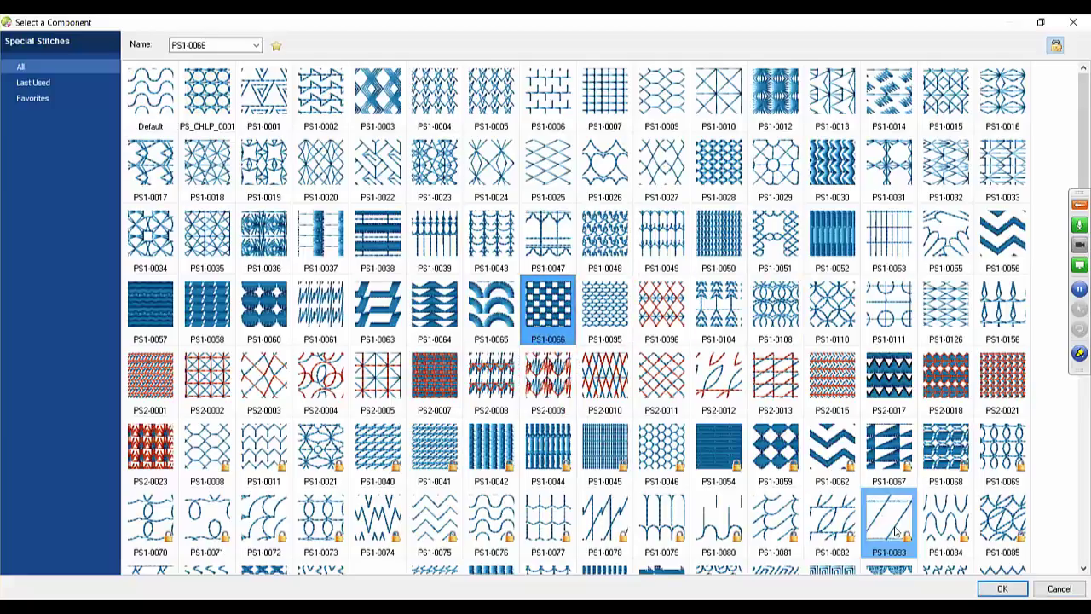
{"action": "left_click", "coordinate": [1000, 588]}
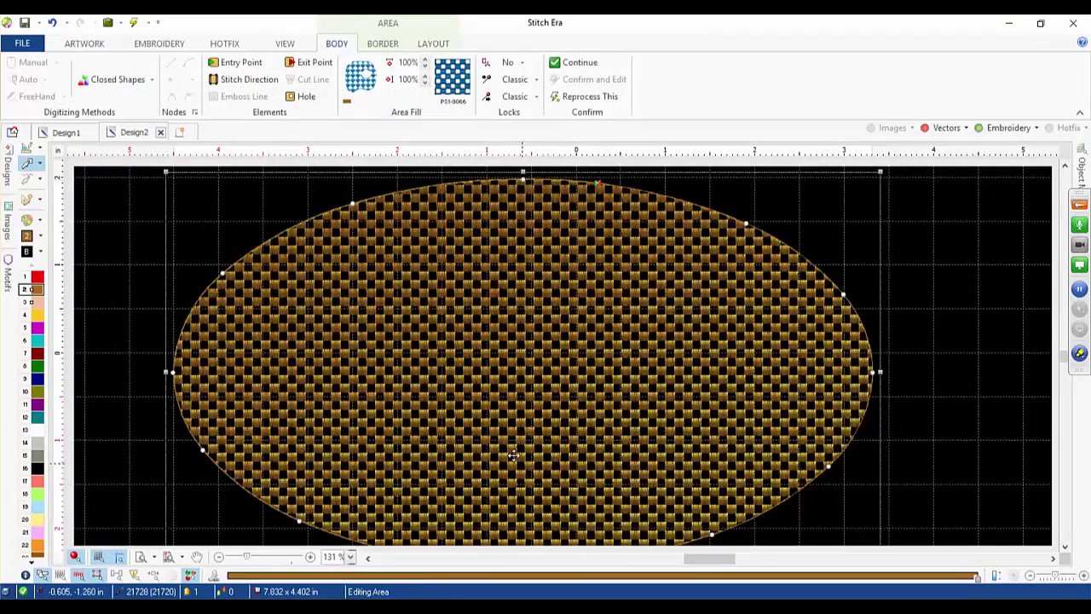
- Delete the programmable stitch area from the ellipse and show the vector artwork again
{"action": "scroll", "coordinate": [435, 409], "scroll_direction": "down", "scroll_amount": 1}
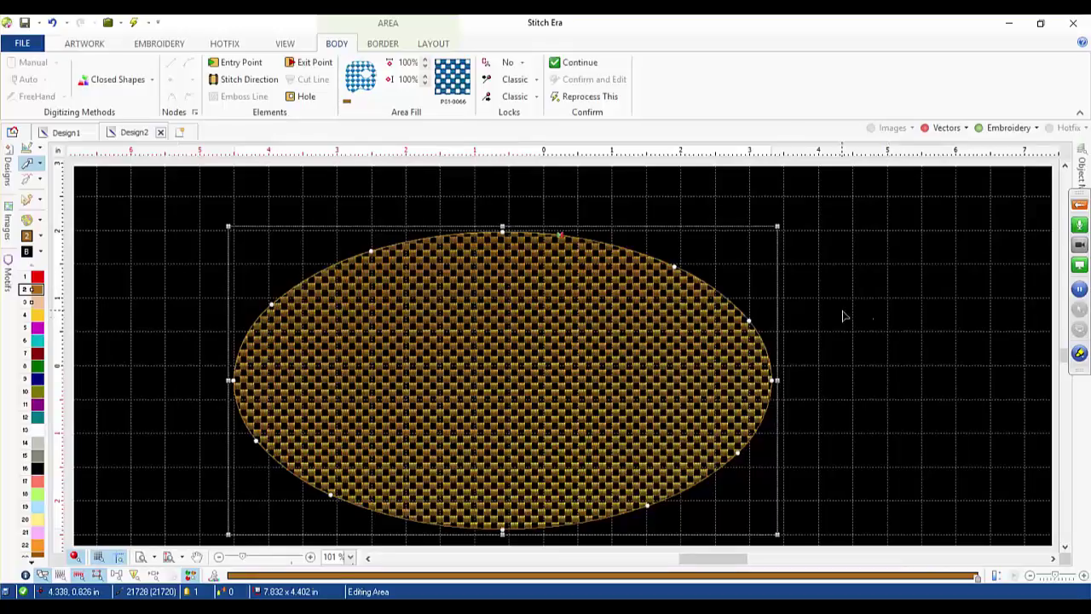
{"action": "right_click", "coordinate": [731, 341]}
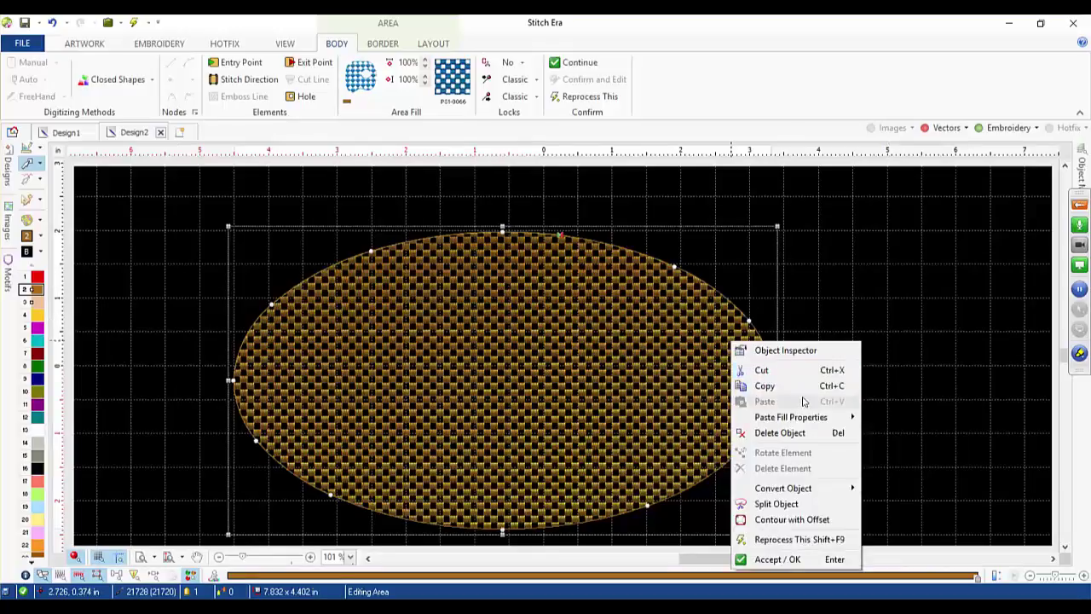
{"action": "left_click", "coordinate": [759, 432]}
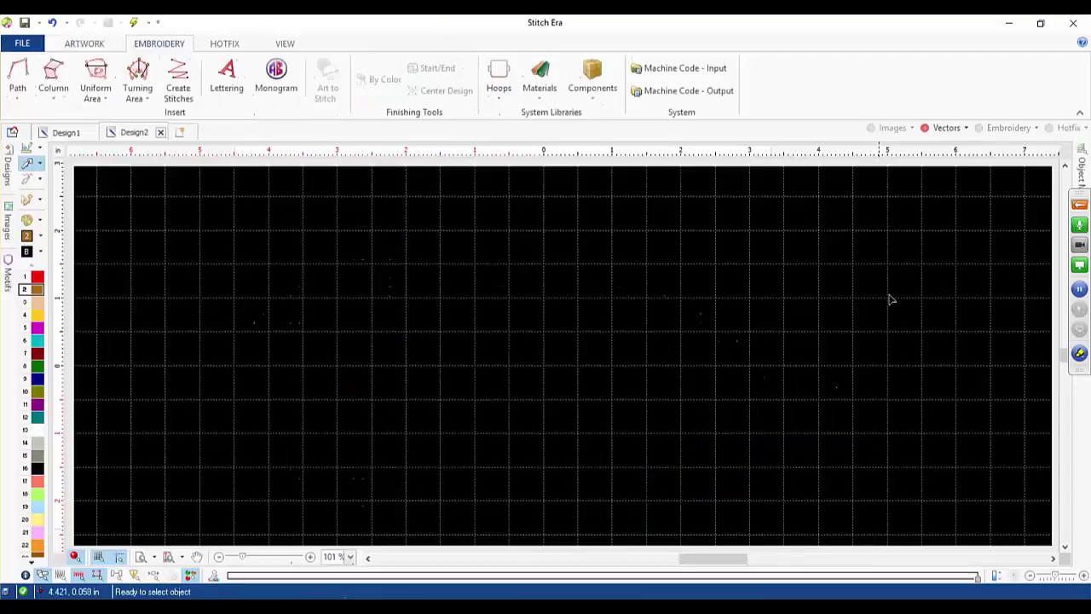
{"action": "left_click", "coordinate": [946, 129]}
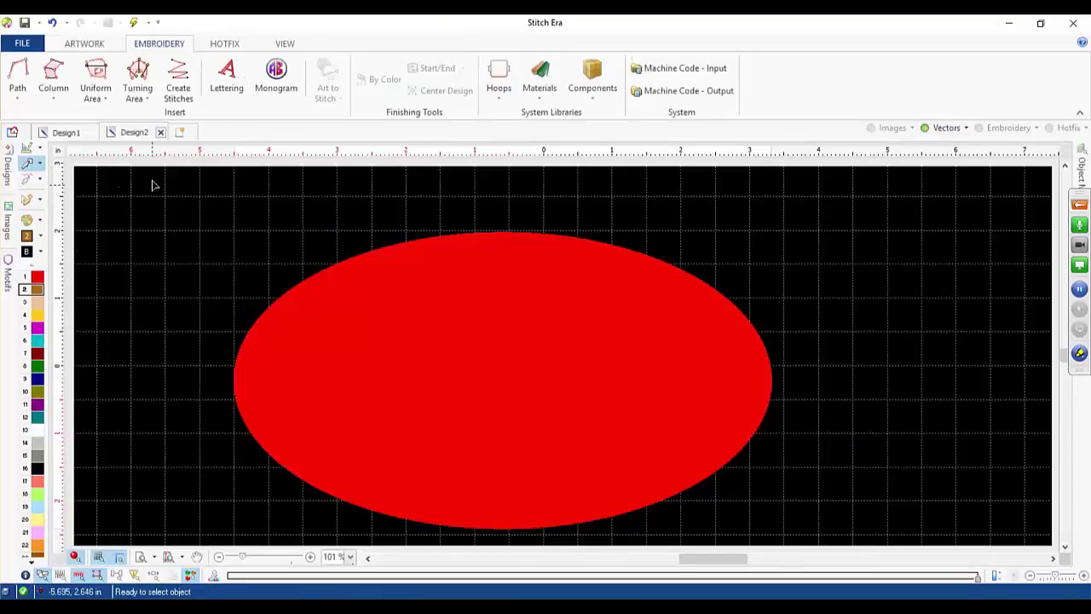
- Create an applique area from the red ellipse using Auto Complete tracing
{"action": "left_click", "coordinate": [98, 80]}
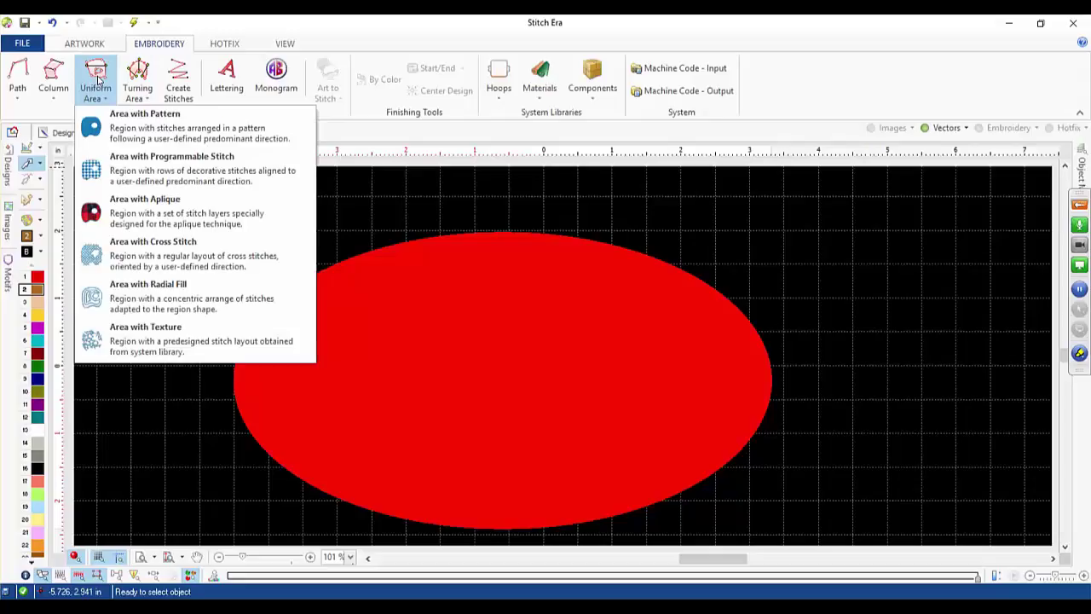
{"action": "left_click", "coordinate": [157, 215]}
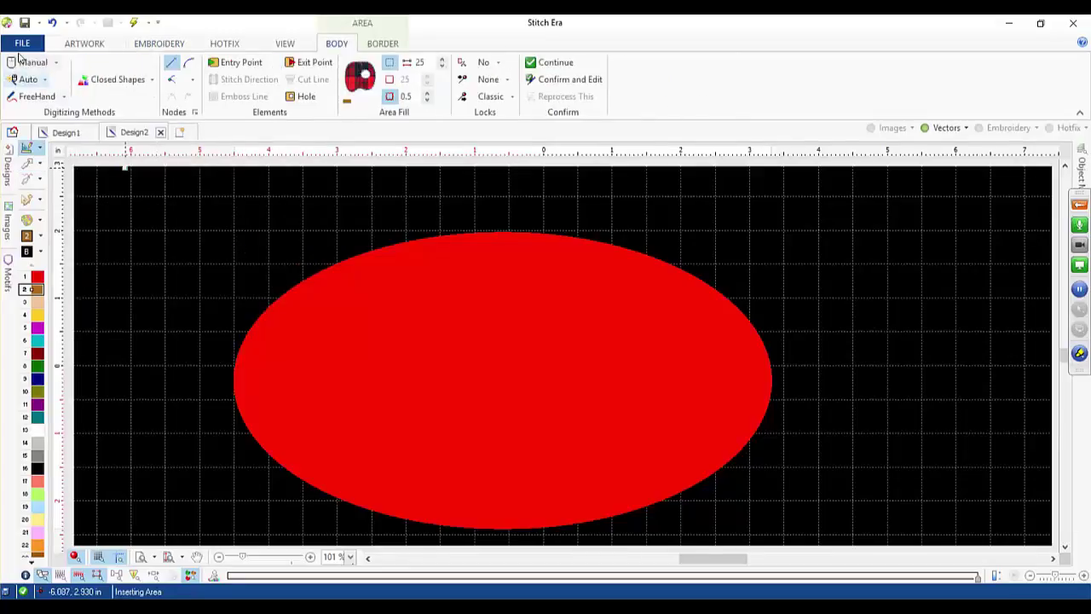
{"action": "left_click", "coordinate": [27, 79]}
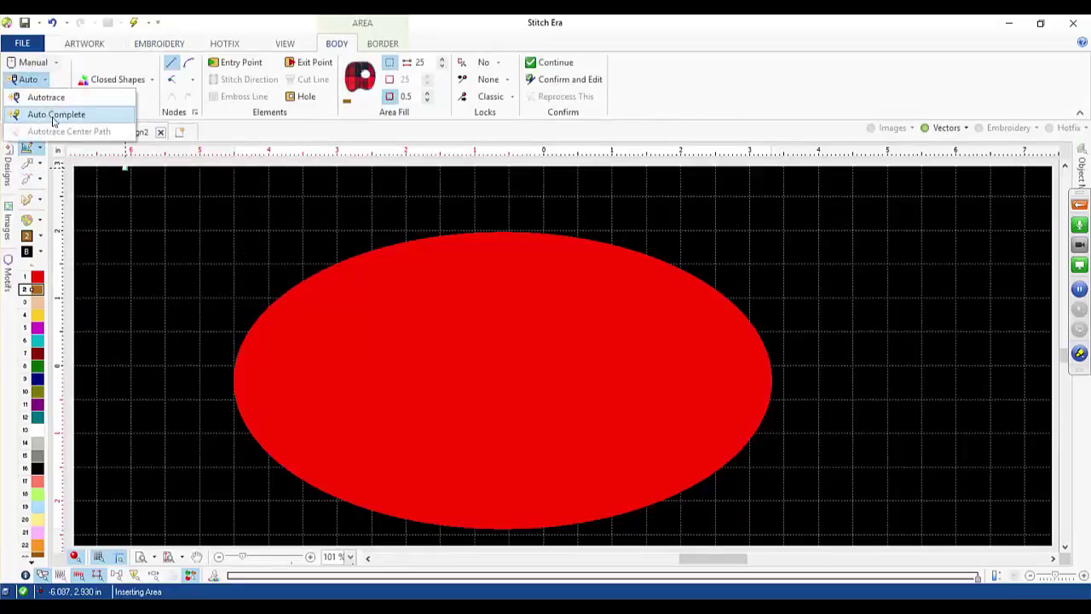
{"action": "left_click", "coordinate": [53, 115]}
{"action": "left_click", "coordinate": [366, 307]}
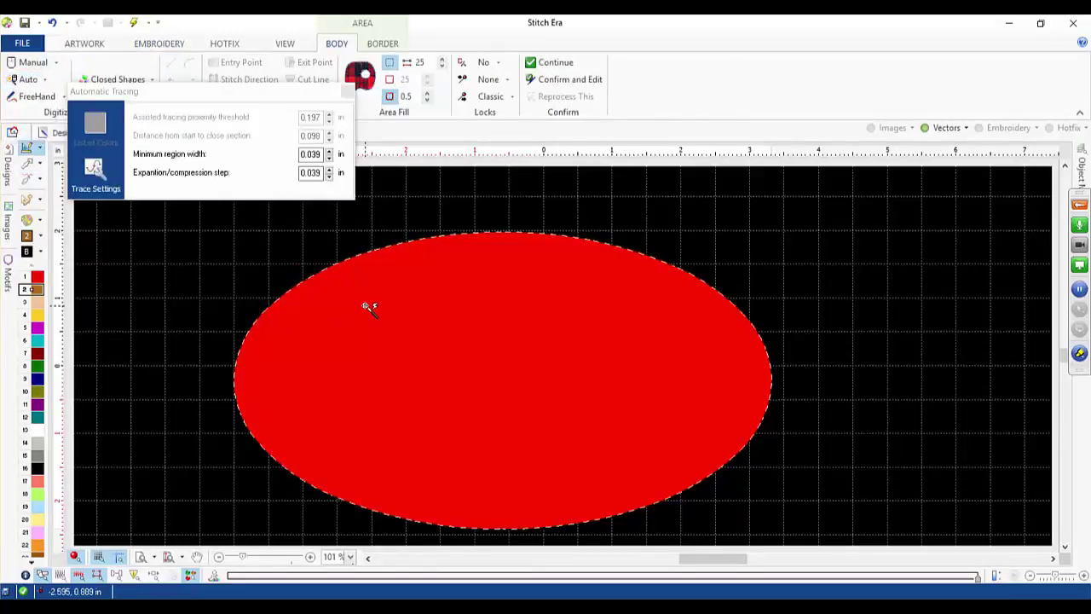
{"action": "left_click", "coordinate": [365, 305]}
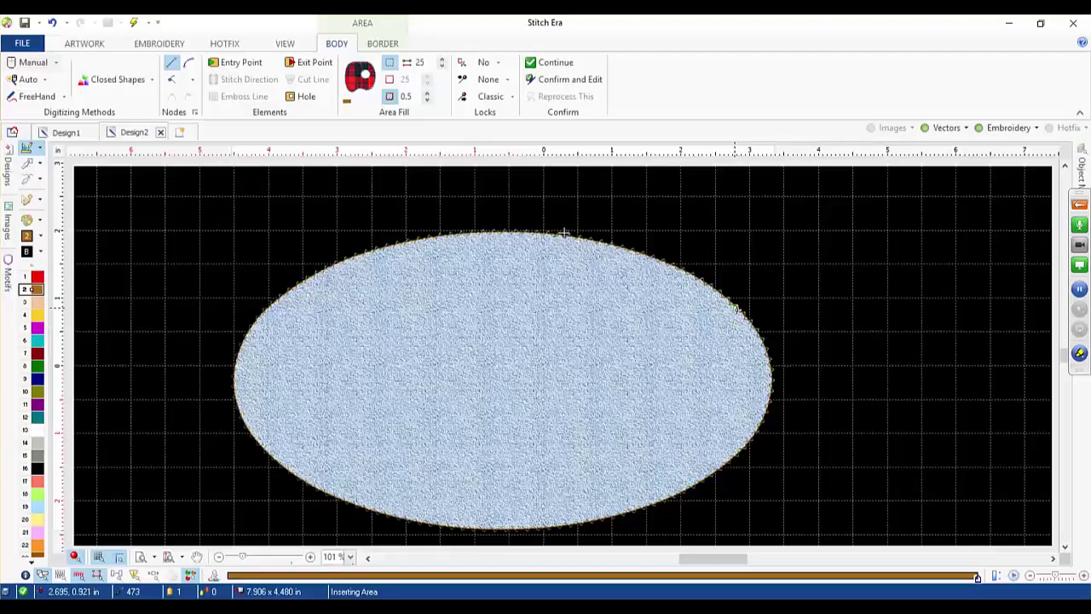
- Select the applique area and set its borderline fill mode to Zig-Zag
{"action": "left_click", "coordinate": [28, 162]}
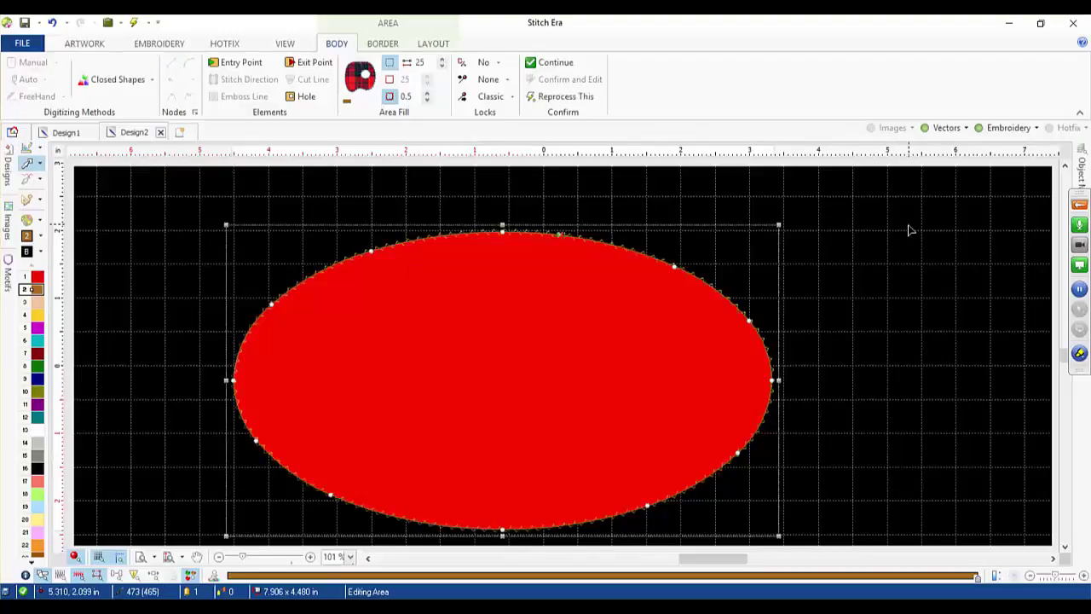
{"action": "key", "text": "Return"}
{"action": "left_click", "coordinate": [674, 358]}
{"action": "left_click", "coordinate": [1080, 166]}
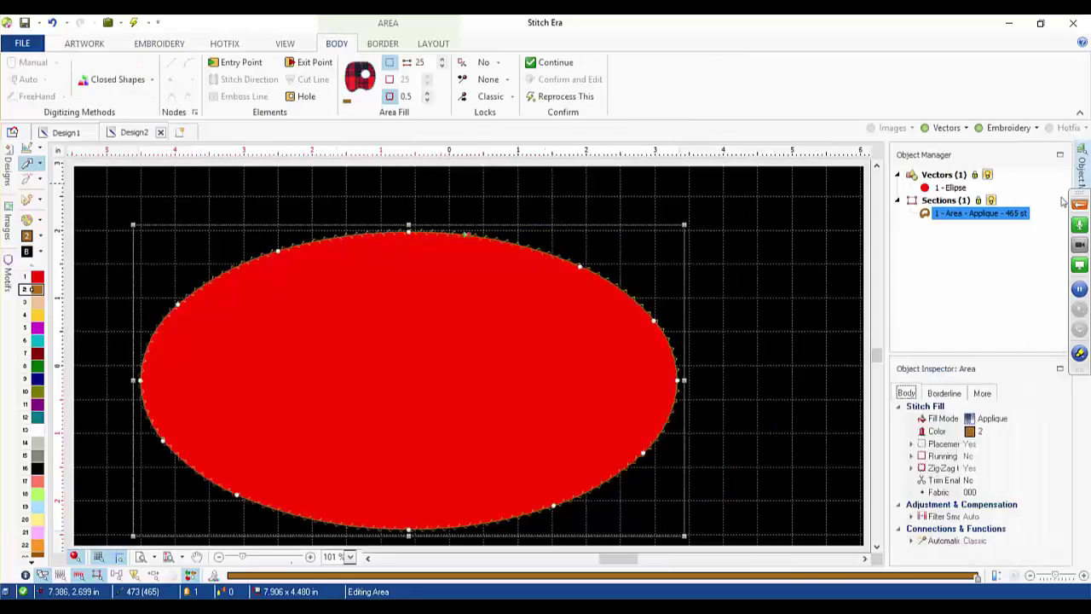
{"action": "left_click", "coordinate": [952, 395]}
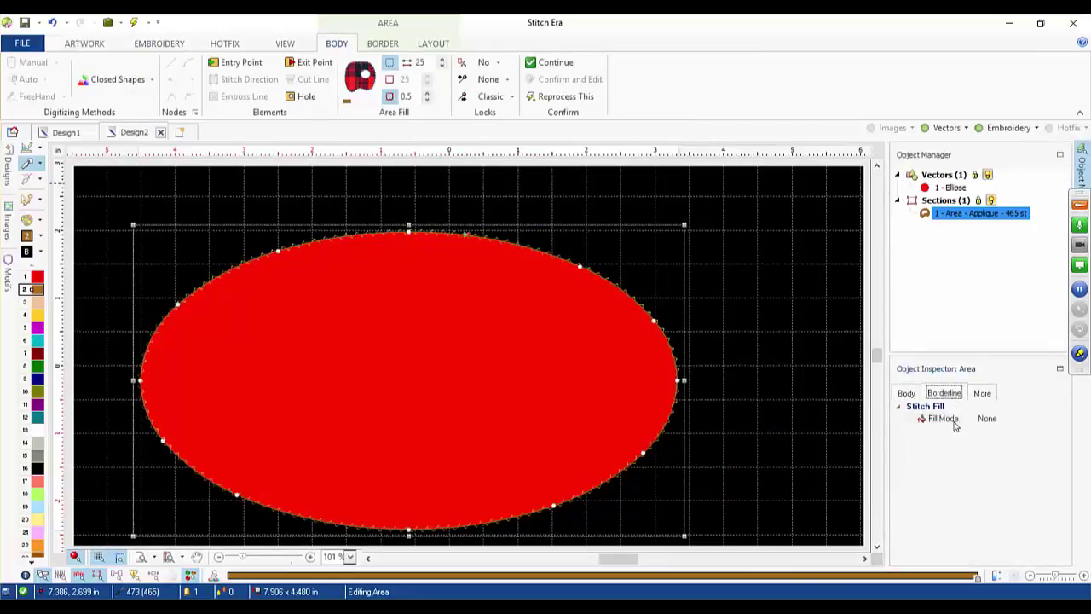
{"action": "left_click", "coordinate": [980, 420]}
{"action": "left_click", "coordinate": [981, 419]}
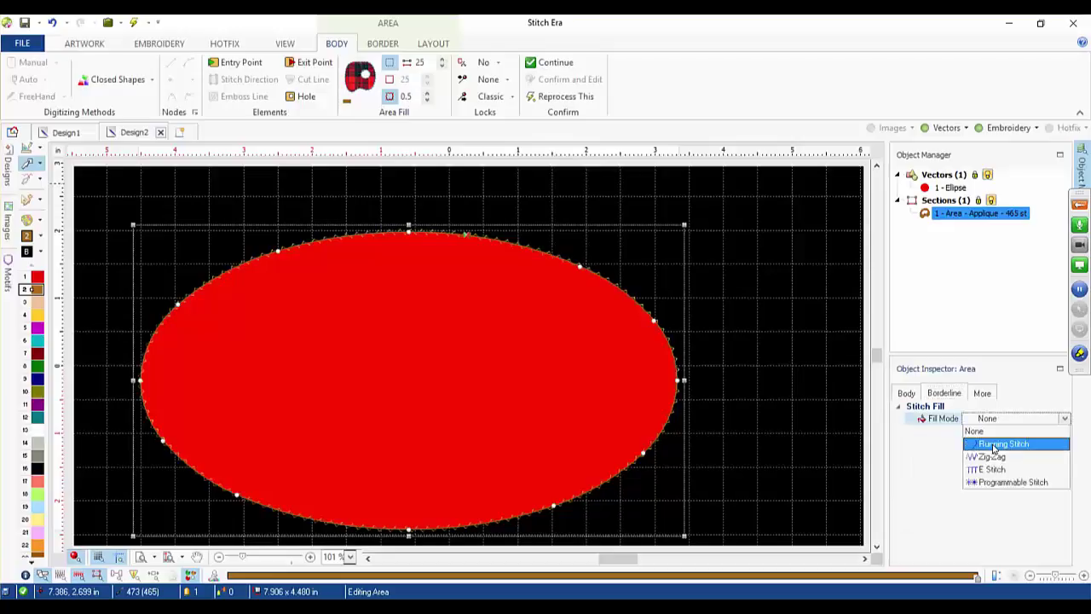
{"action": "left_click", "coordinate": [993, 457]}
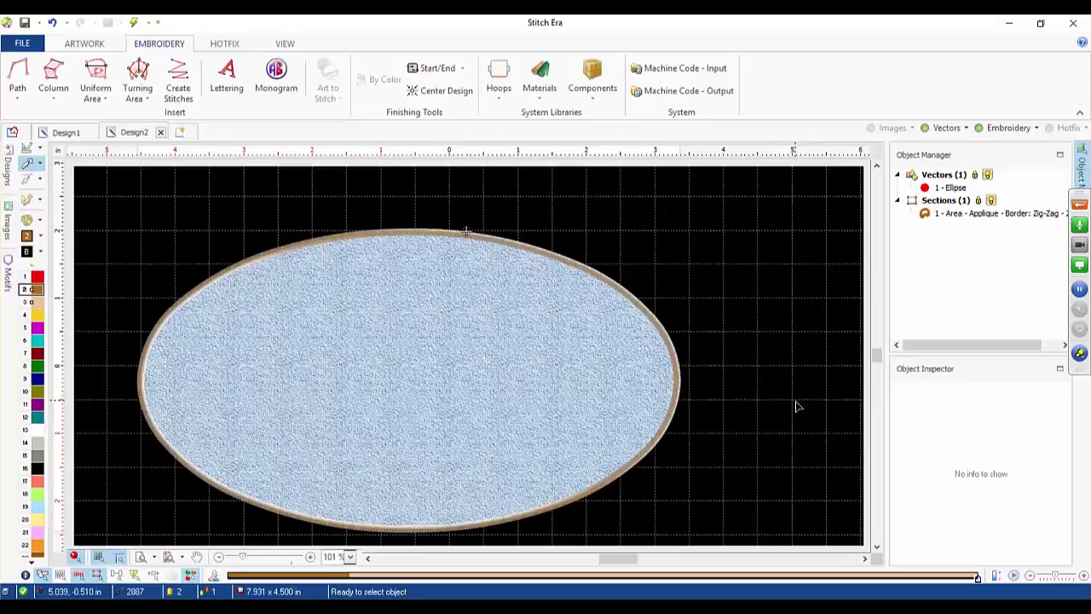
- Undo the zig-zag border and the applique area, leaving only the vector ellipse
{"action": "key", "text": "ctrl+a"}
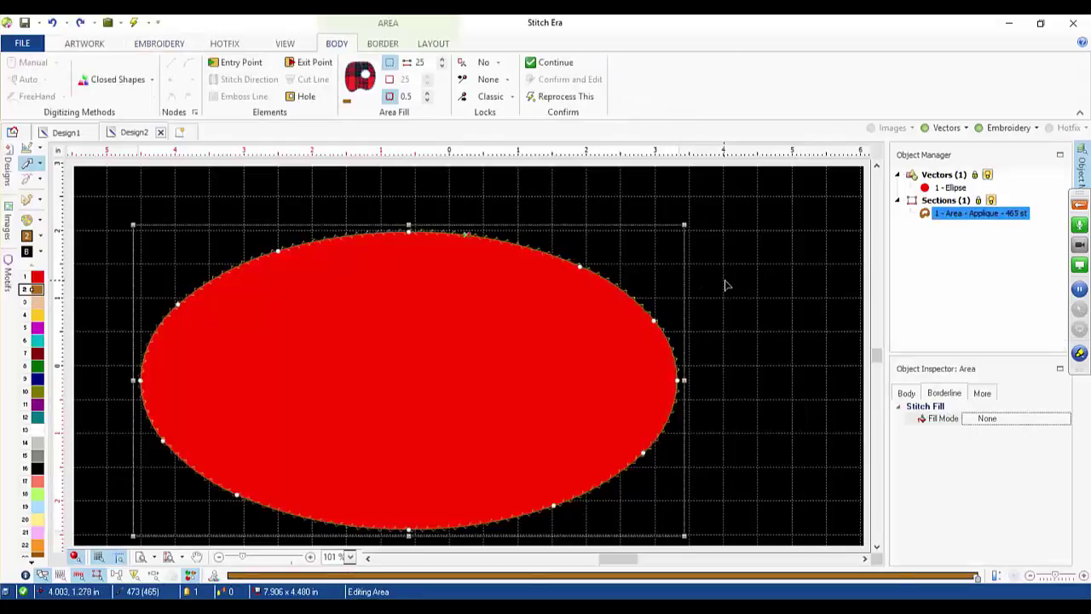
{"action": "key", "text": "Return"}
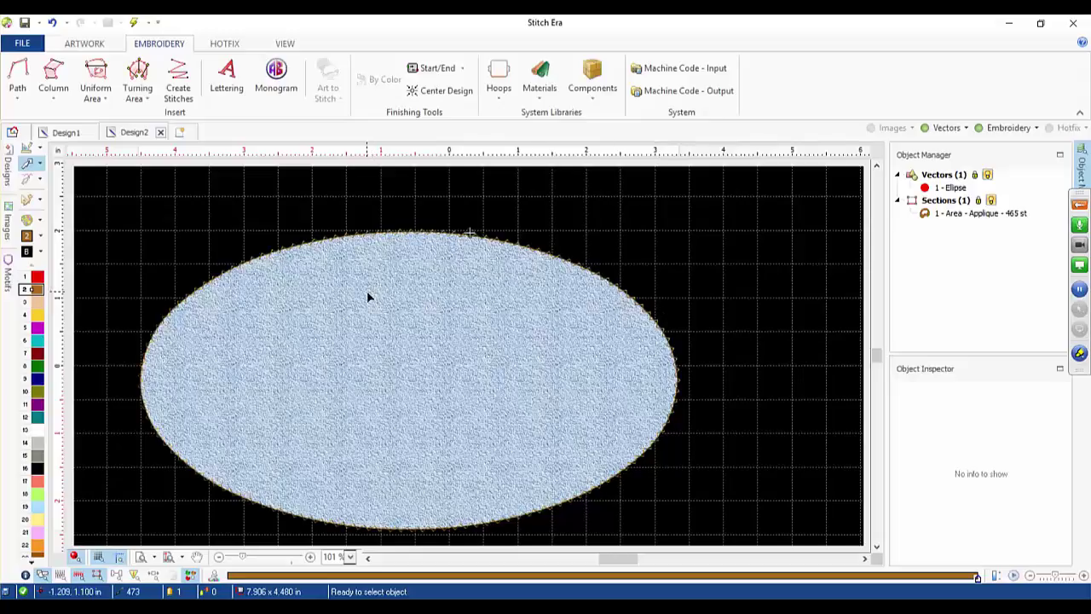
{"action": "left_click", "coordinate": [1081, 170]}
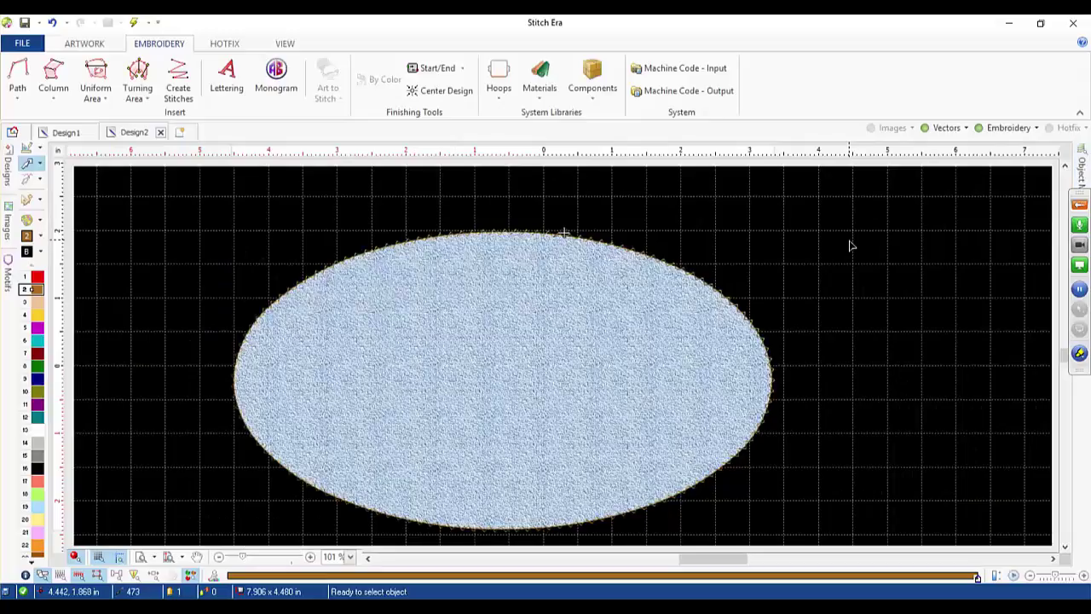
{"action": "double_click", "coordinate": [709, 321]}
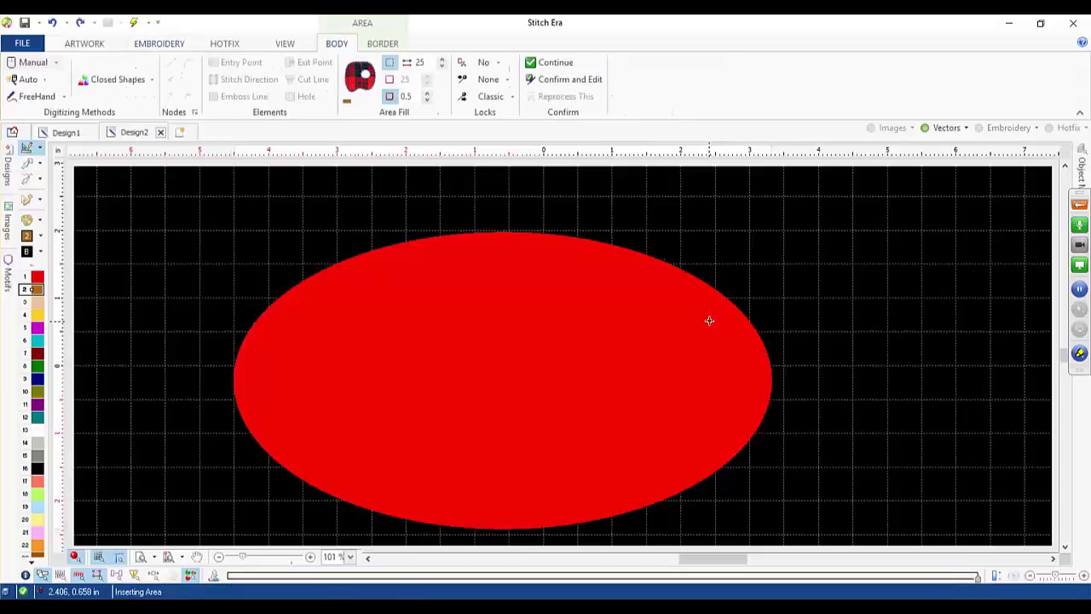
- Create an area with cross stitch from the ellipse using Auto Complete tracing, and close the tracing settings
{"action": "left_click", "coordinate": [156, 44]}
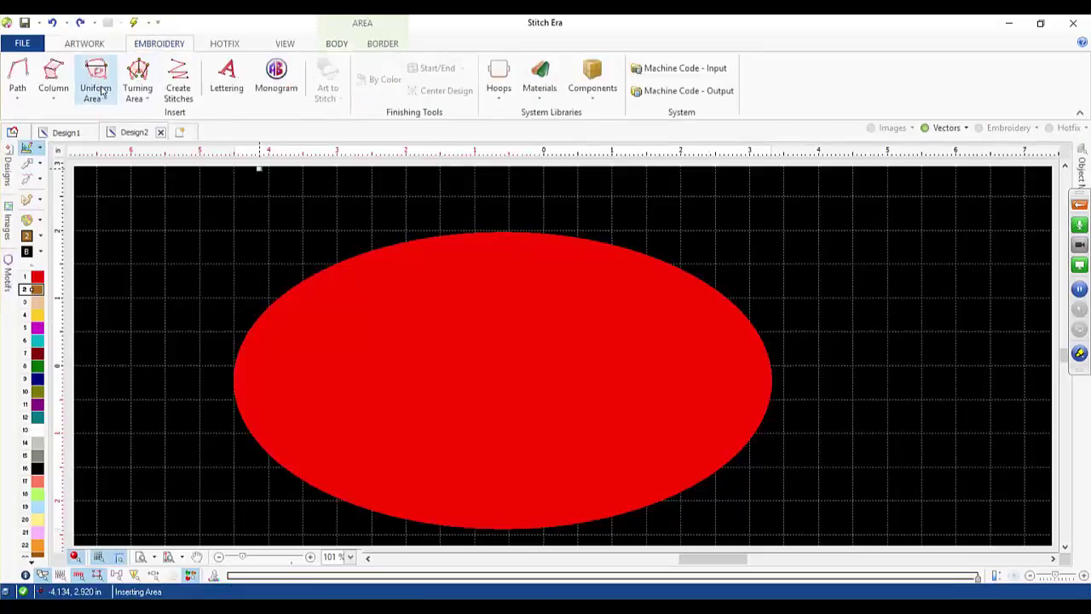
{"action": "left_click", "coordinate": [103, 95]}
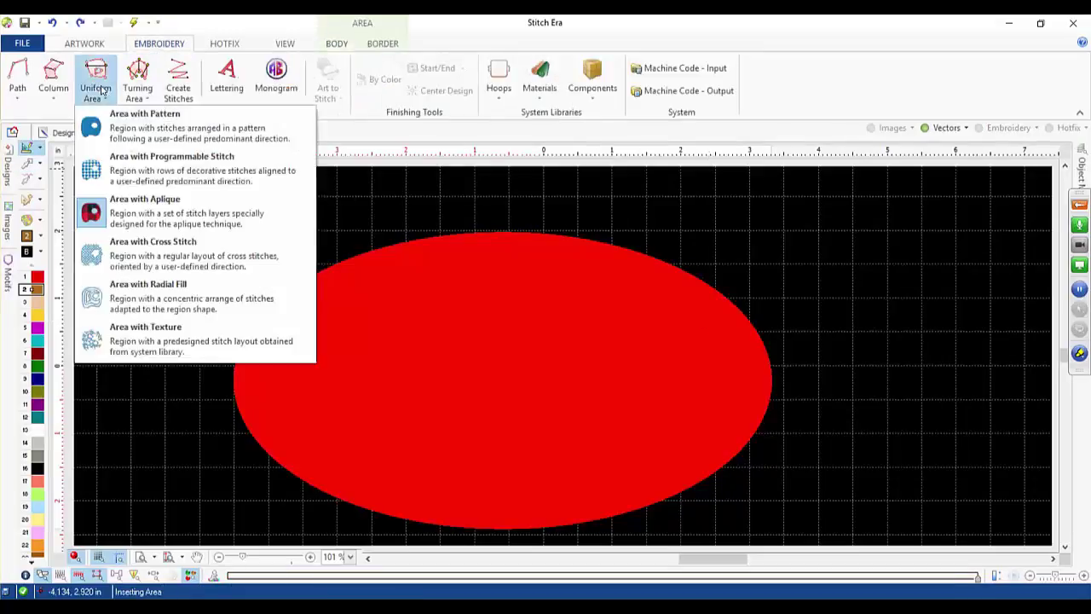
{"action": "left_click", "coordinate": [148, 262]}
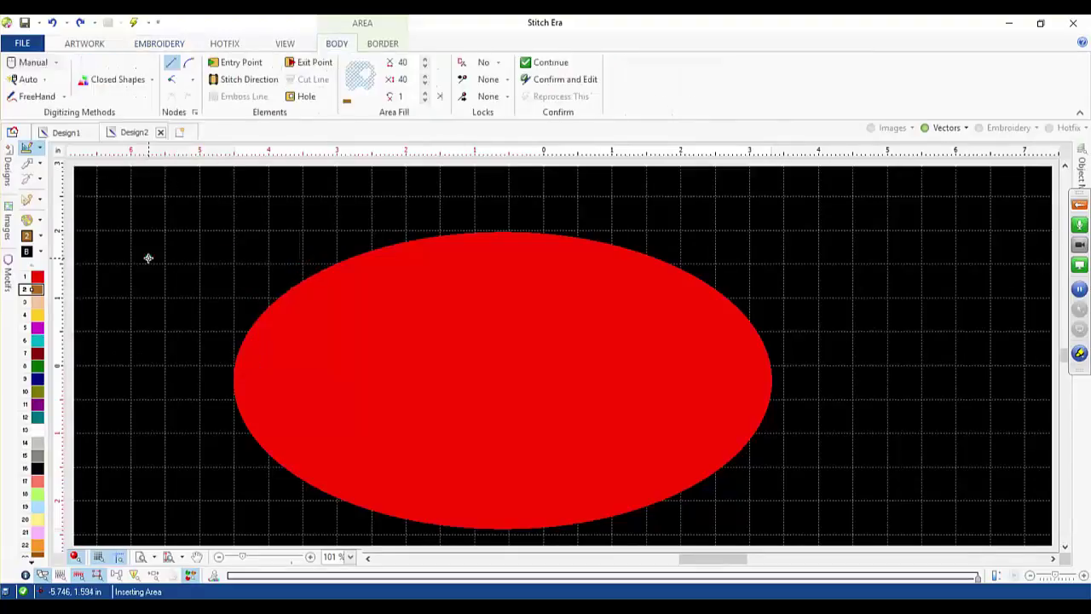
{"action": "left_click", "coordinate": [38, 79]}
{"action": "left_click", "coordinate": [64, 115]}
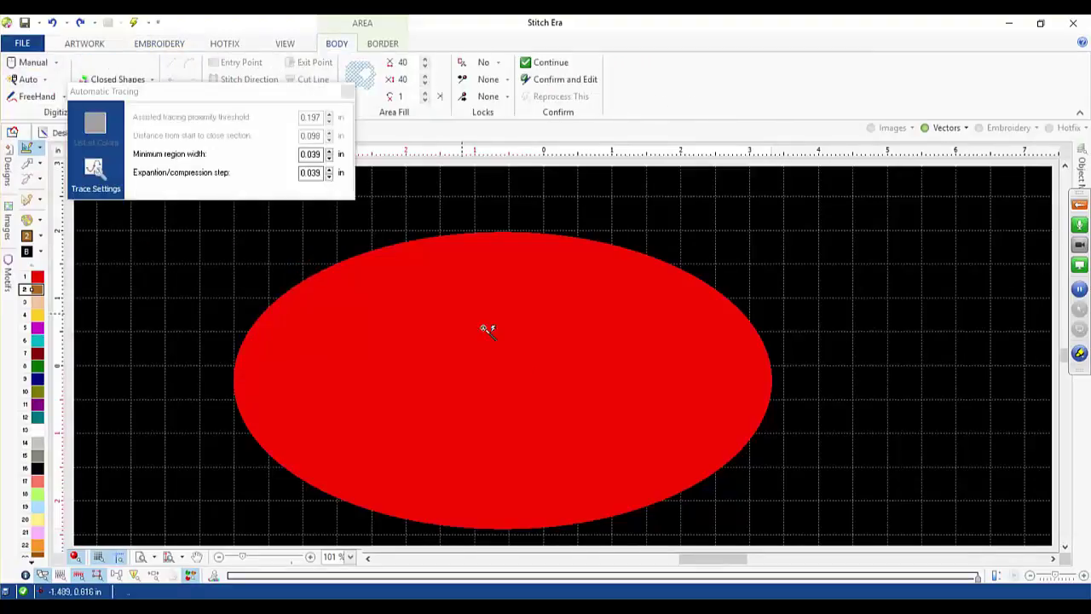
{"action": "left_click", "coordinate": [520, 360]}
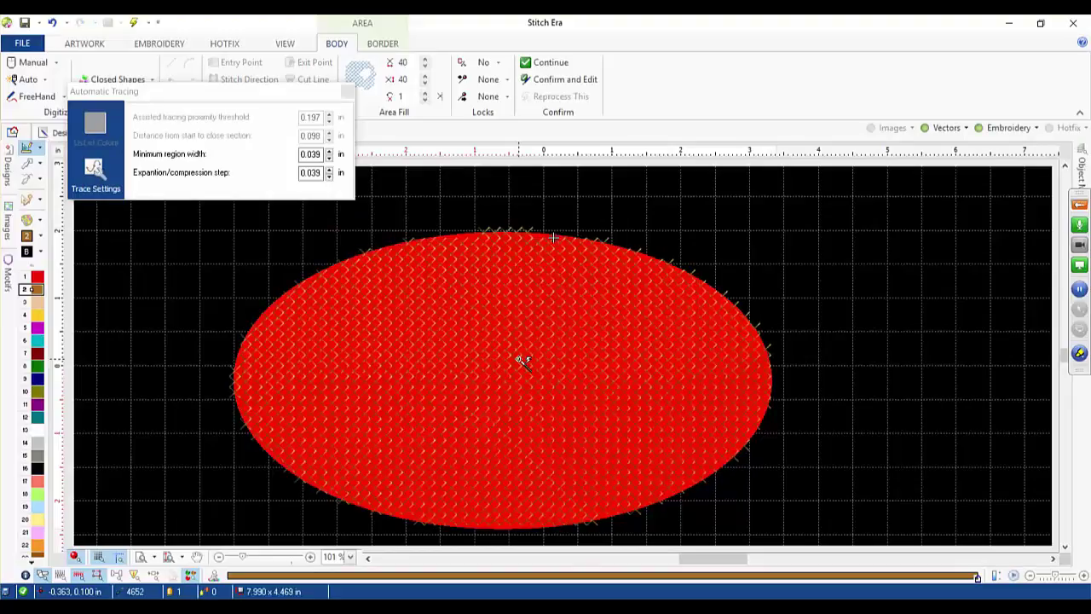
{"action": "left_click", "coordinate": [346, 90]}
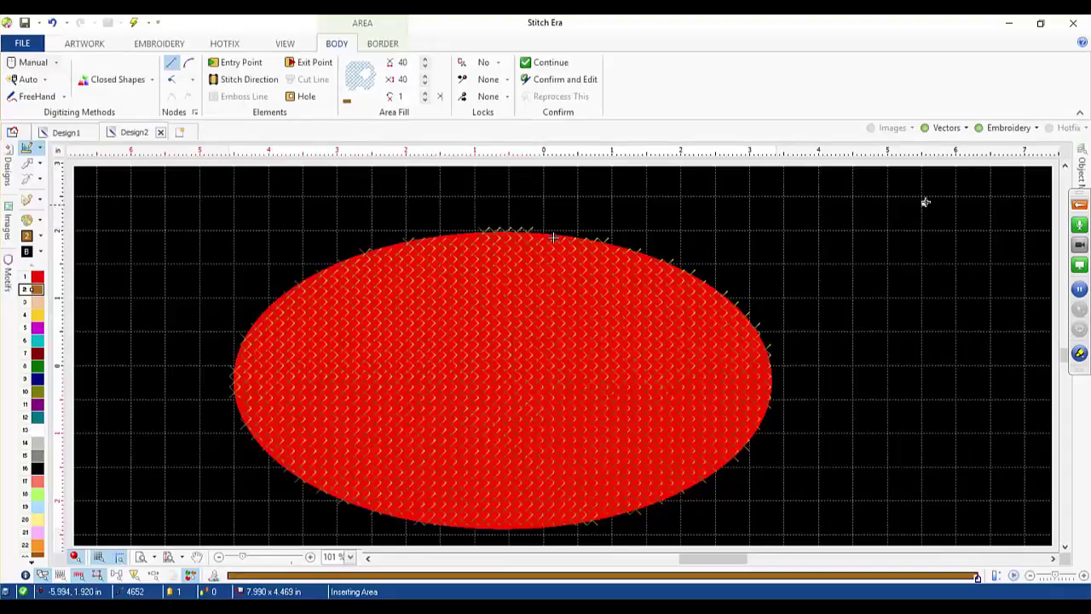
- Hide the vector artwork and change the cross-stitch area to yellow thread color 4
{"action": "left_click", "coordinate": [941, 128]}
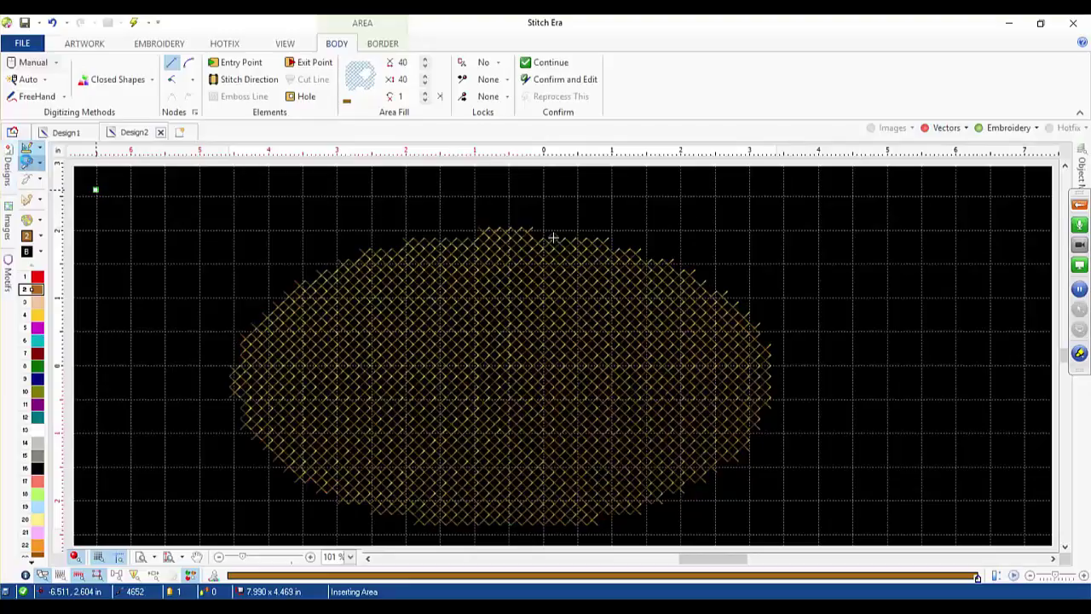
{"action": "left_click", "coordinate": [27, 161]}
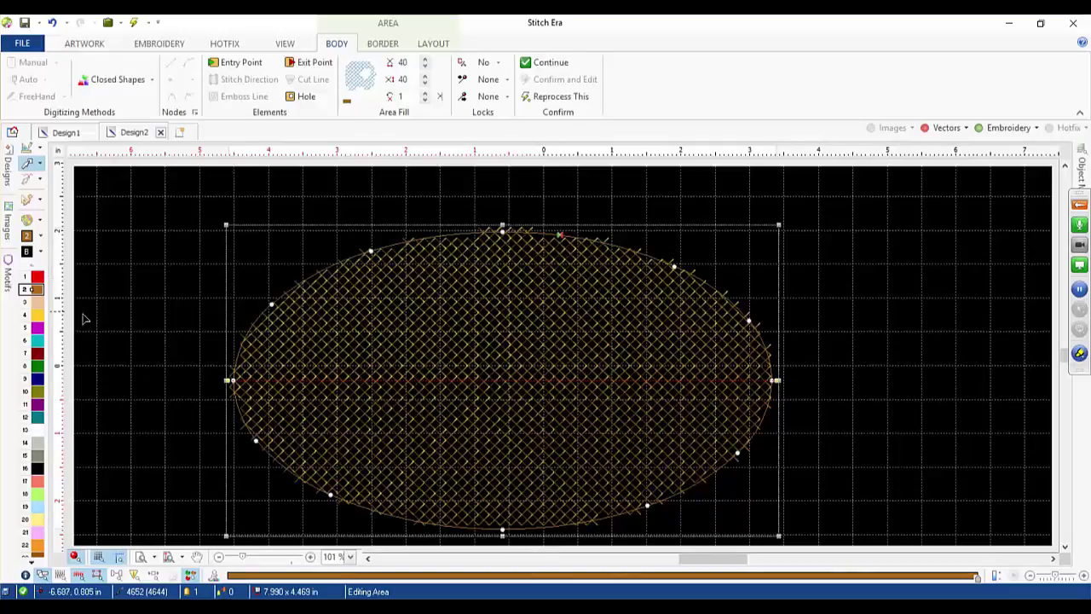
{"action": "left_click", "coordinate": [42, 316]}
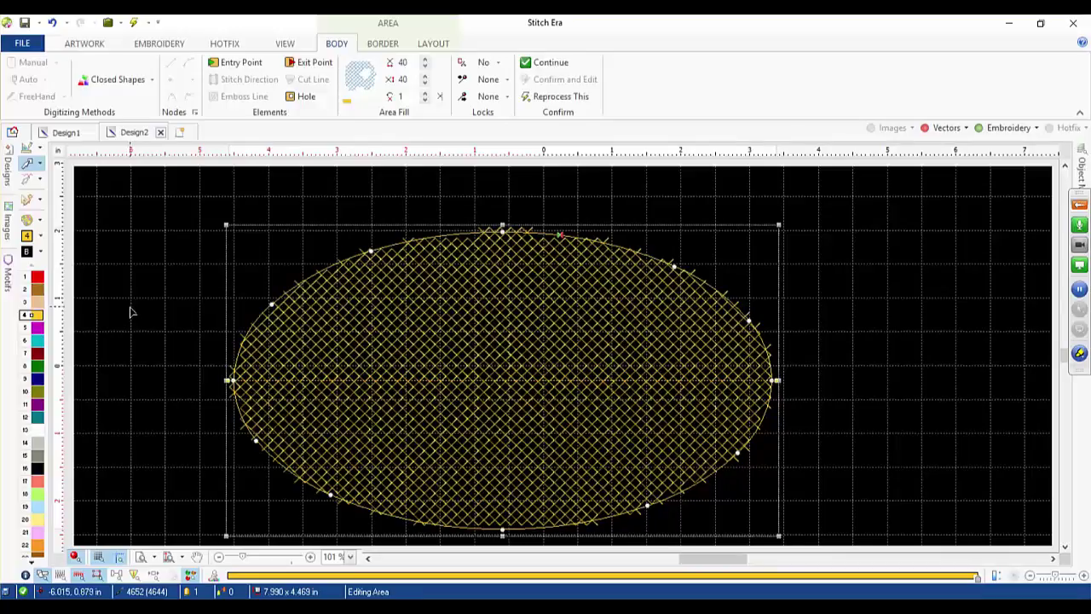
- Delete the cross-stitch area and show the vector ellipse again
{"action": "key", "text": "Escape"}
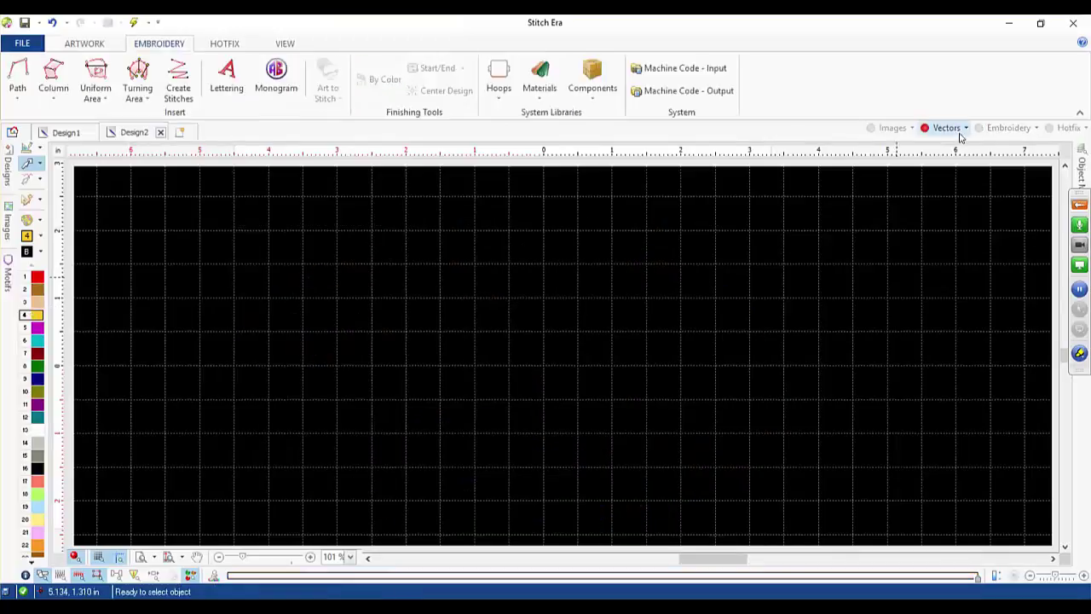
{"action": "left_click", "coordinate": [948, 129]}
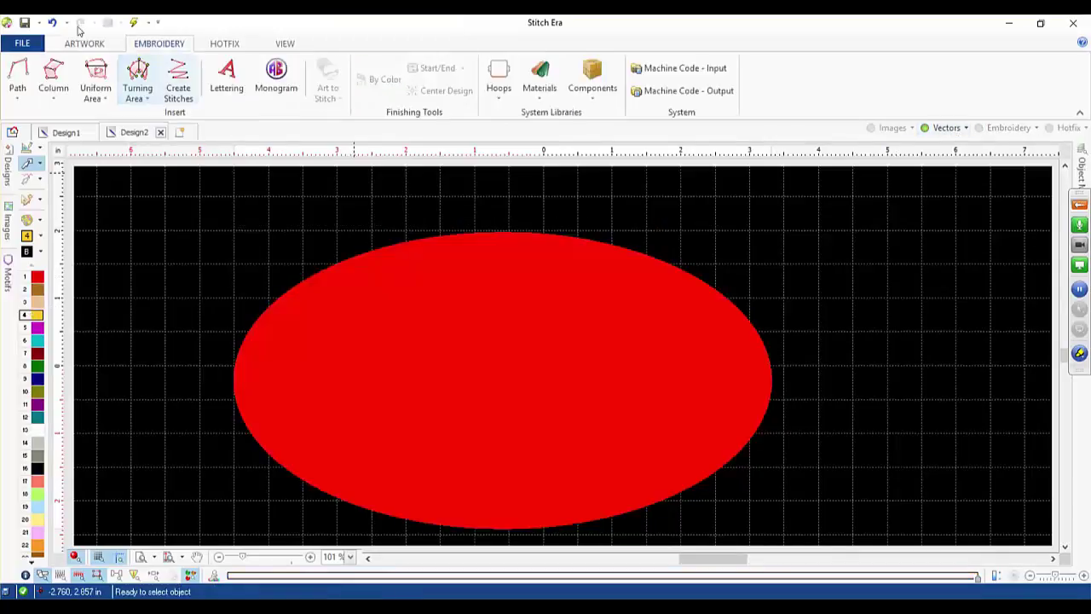
- Create an area with radial fill from the ellipse using Auto Complete tracing, and close the tracing settings
{"action": "left_click", "coordinate": [95, 81]}
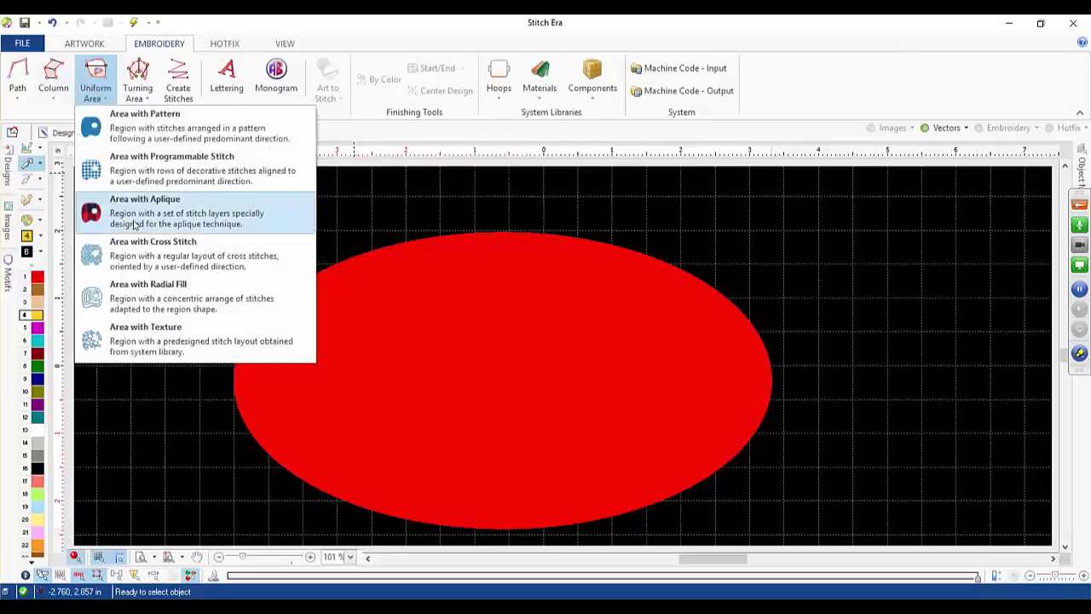
{"action": "left_click", "coordinate": [164, 300]}
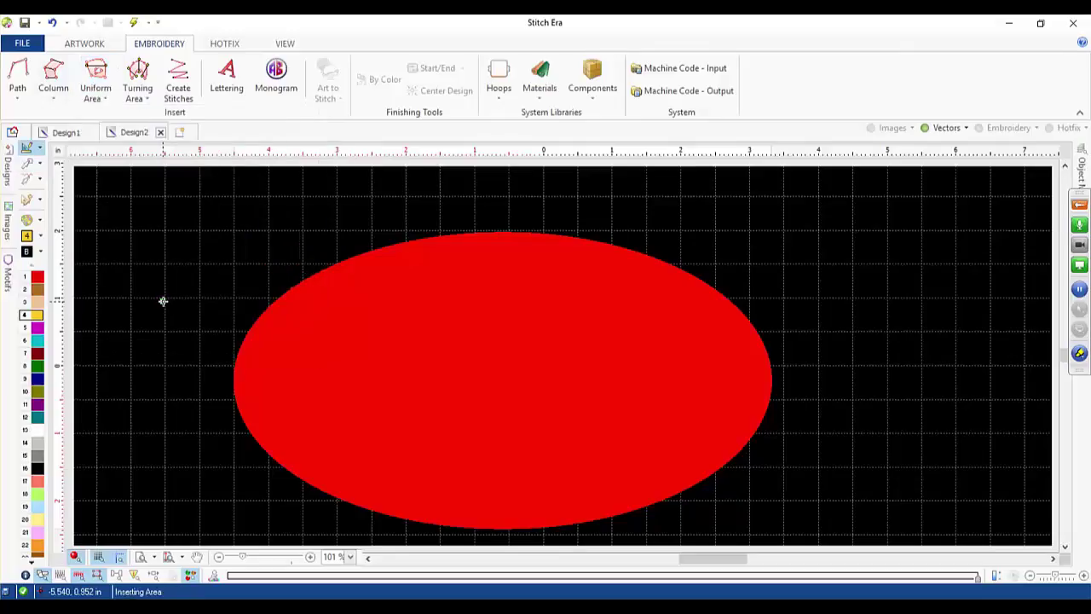
{"action": "left_click", "coordinate": [29, 80]}
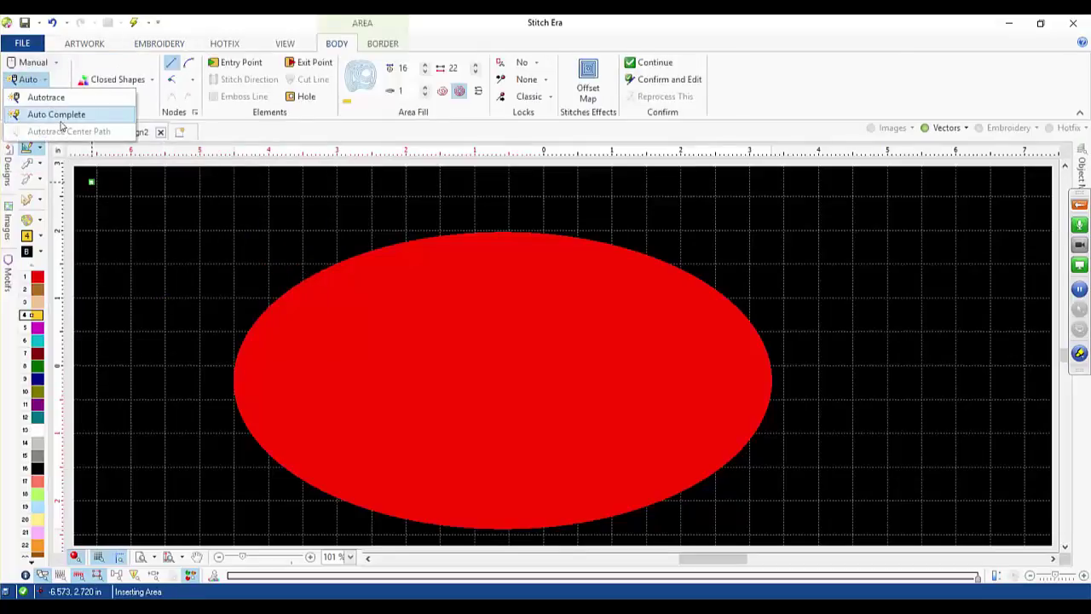
{"action": "left_click", "coordinate": [57, 116]}
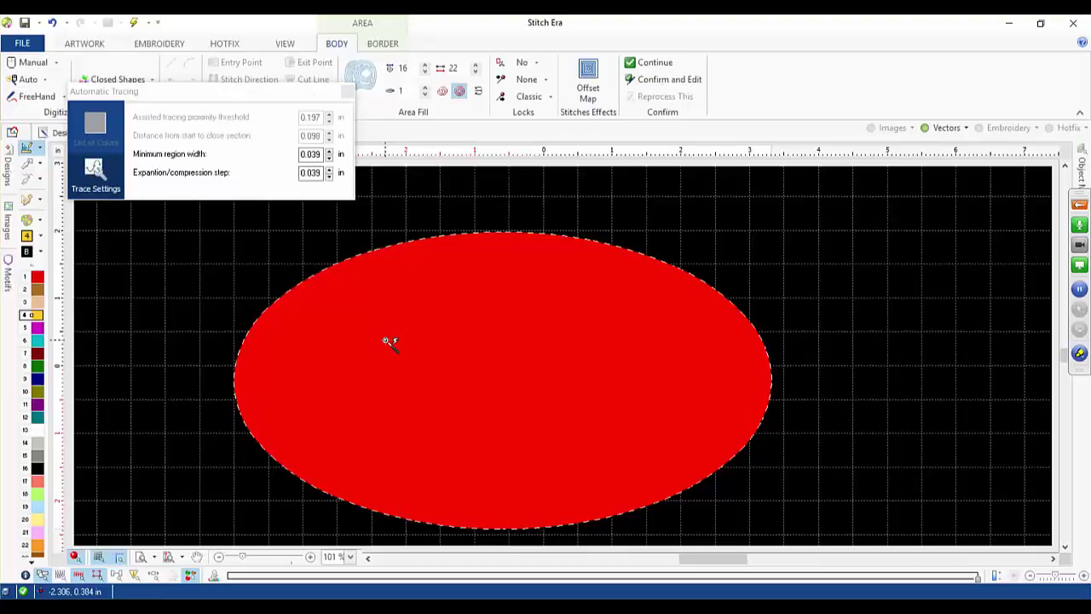
{"action": "left_click", "coordinate": [385, 340]}
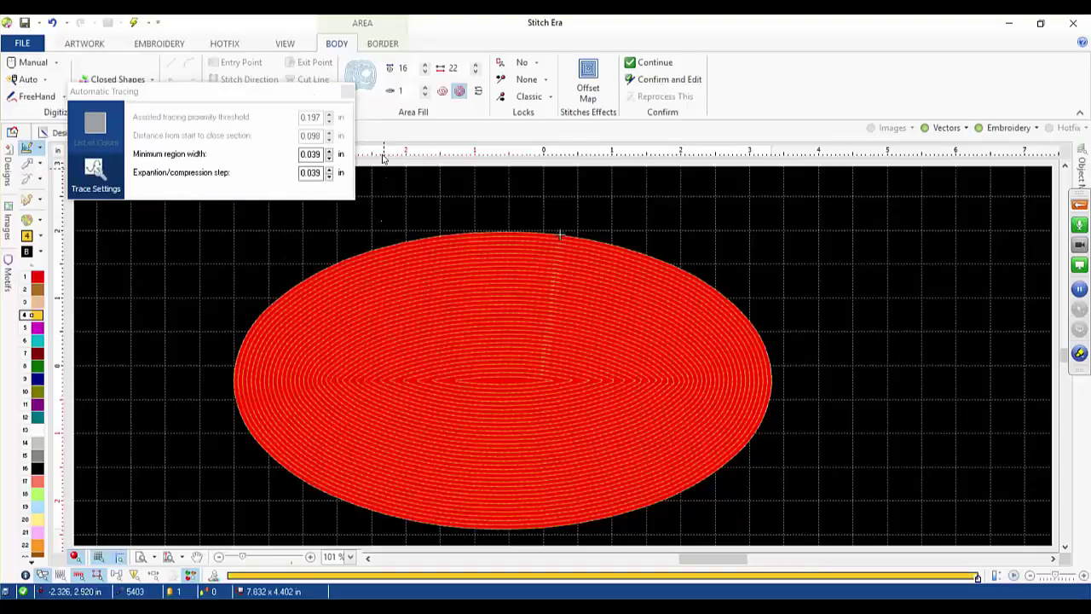
{"action": "left_click", "coordinate": [347, 90]}
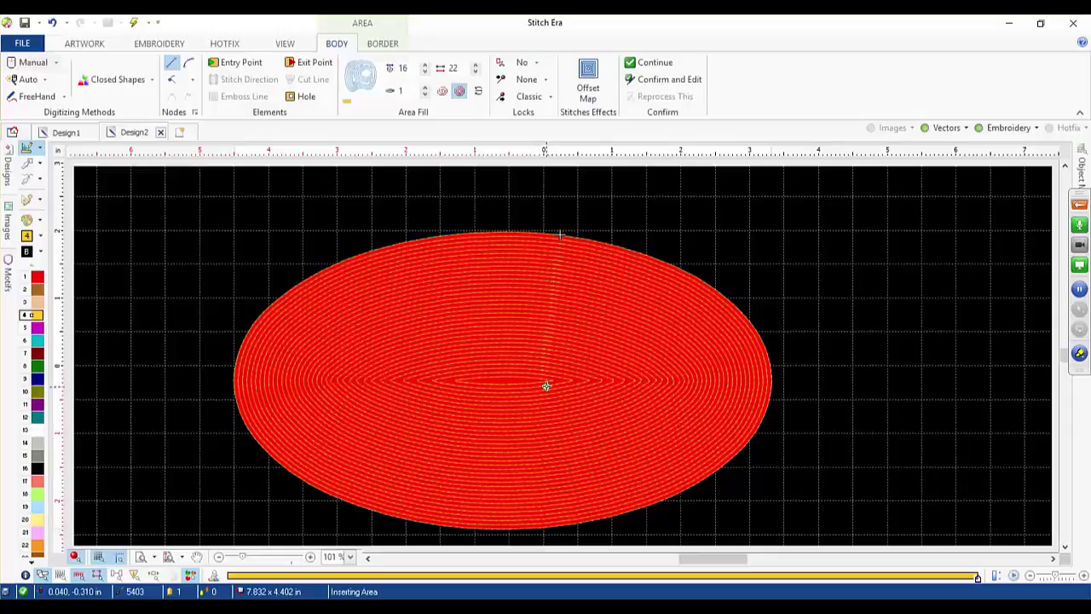
- Narrow the ellipse and its radial fill to a circle about 4.4 in across, and delete the radial-fill area
{"action": "left_click", "coordinate": [407, 428]}
{"action": "left_click", "coordinate": [34, 162]}
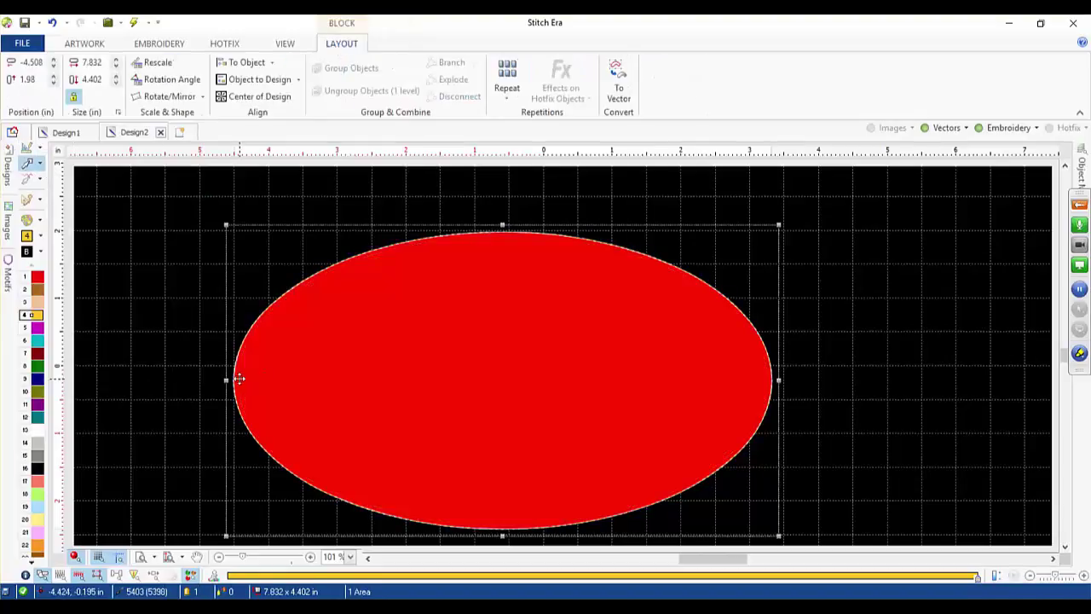
{"action": "left_click_drag", "start_coordinate": [239, 379], "coordinate": [463, 377]}
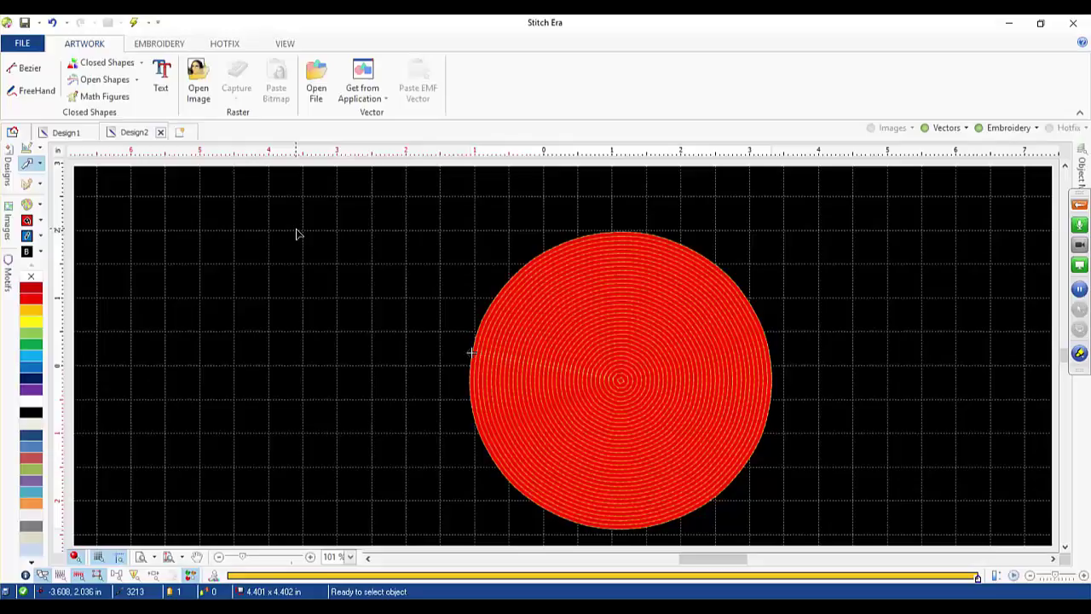
{"action": "left_click", "coordinate": [543, 407]}
{"action": "key", "text": "ctrl+z"}
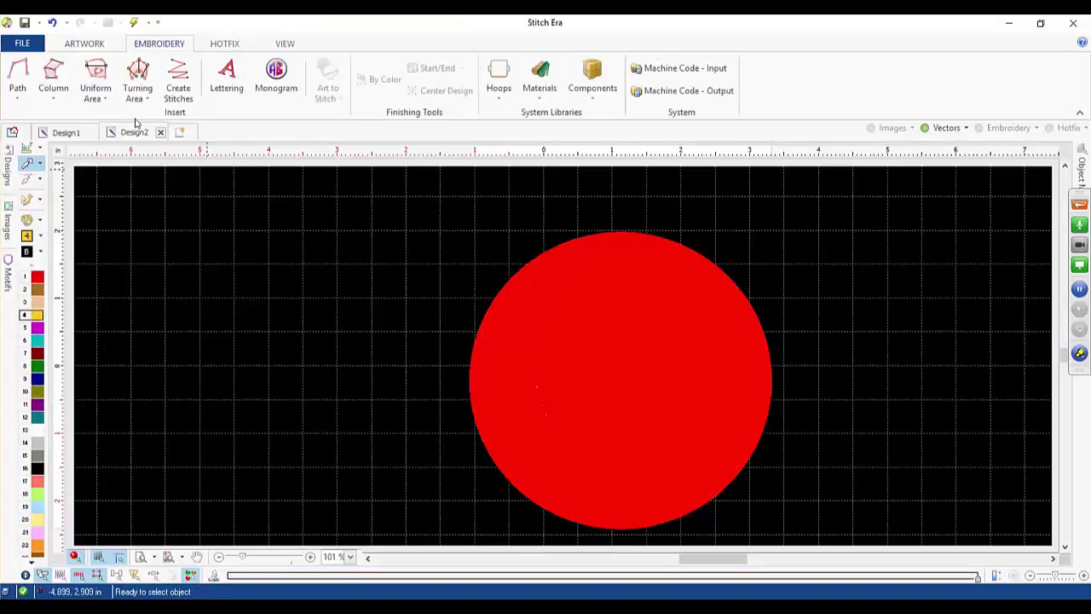
- Create an area with texture from the red circle using Auto Complete tracing, and close the tracing settings
{"action": "left_click", "coordinate": [100, 89]}
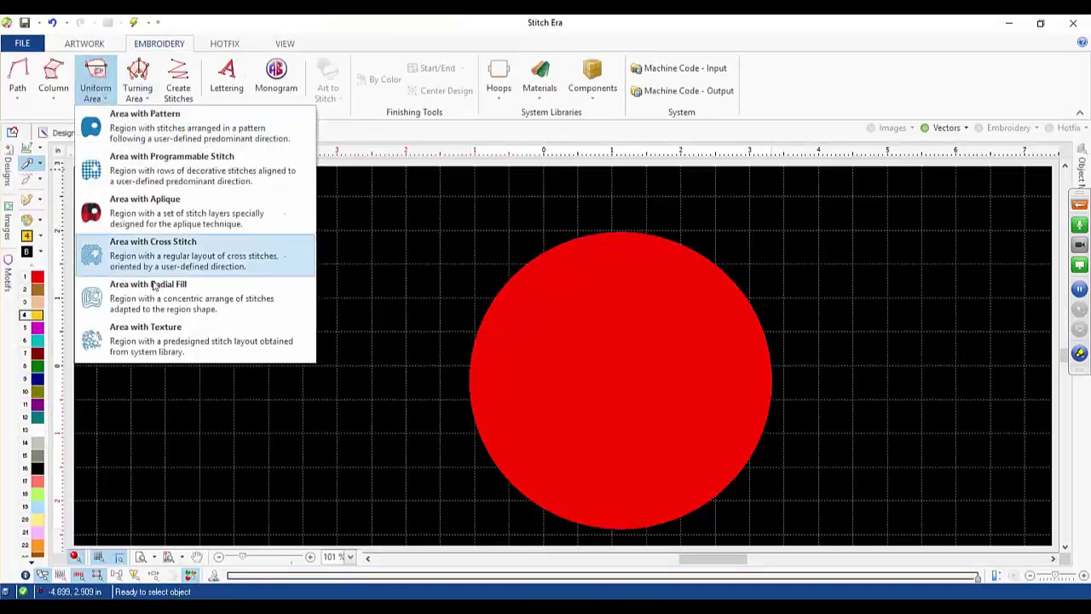
{"action": "left_click", "coordinate": [168, 339]}
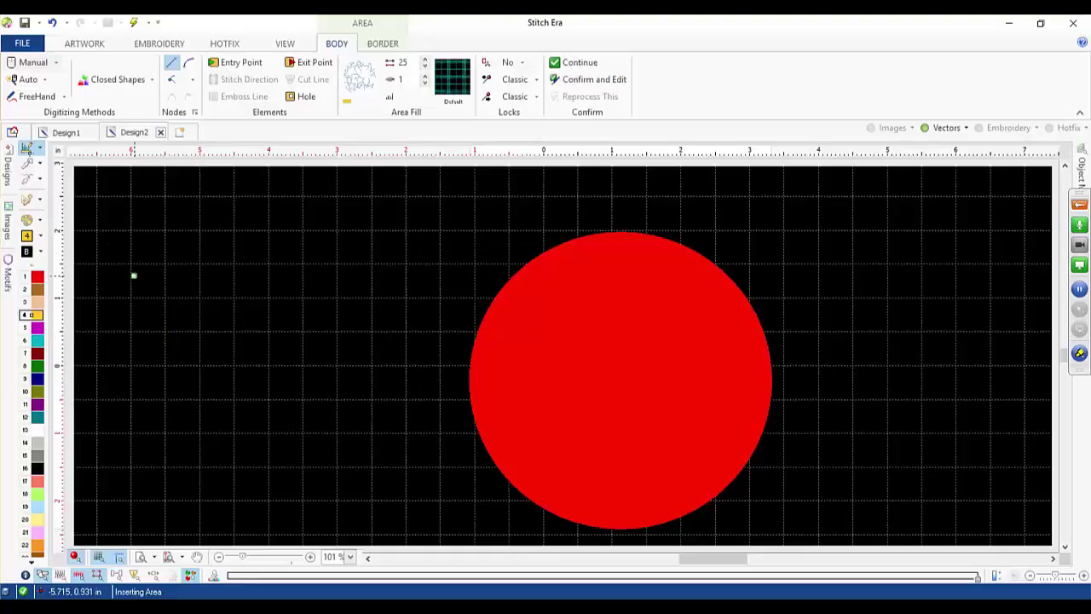
{"action": "left_click", "coordinate": [110, 247]}
{"action": "left_click", "coordinate": [32, 80]}
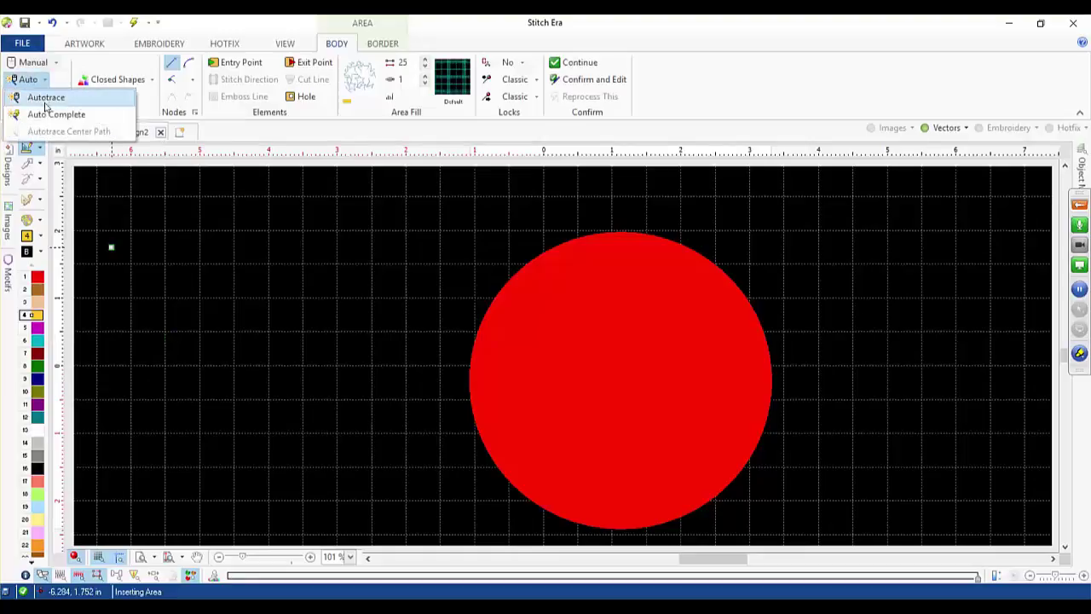
{"action": "left_click", "coordinate": [37, 113]}
{"action": "left_click", "coordinate": [533, 365]}
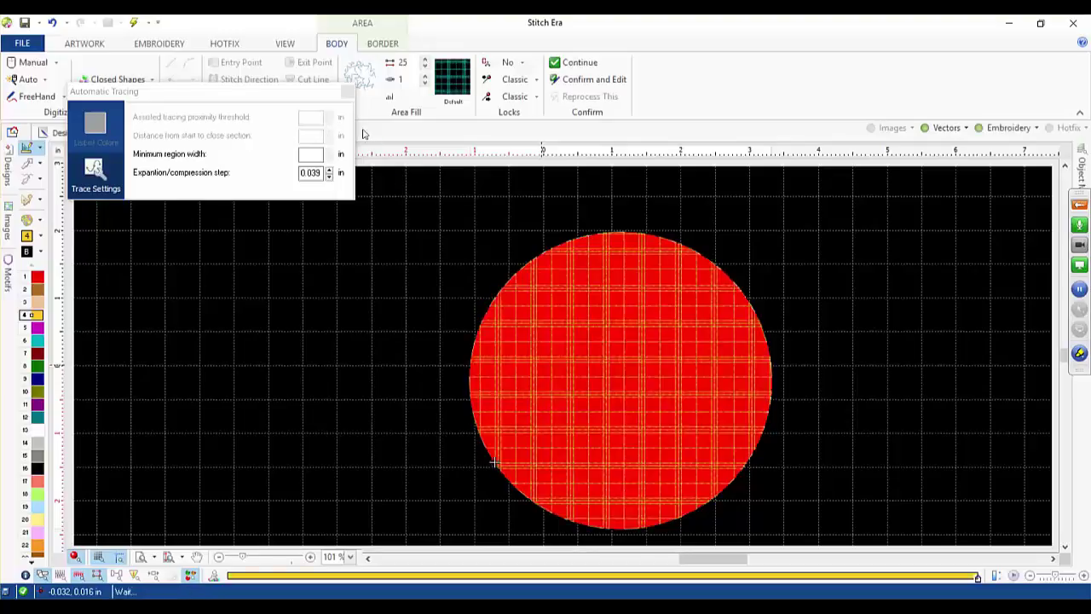
{"action": "left_click", "coordinate": [347, 91]}
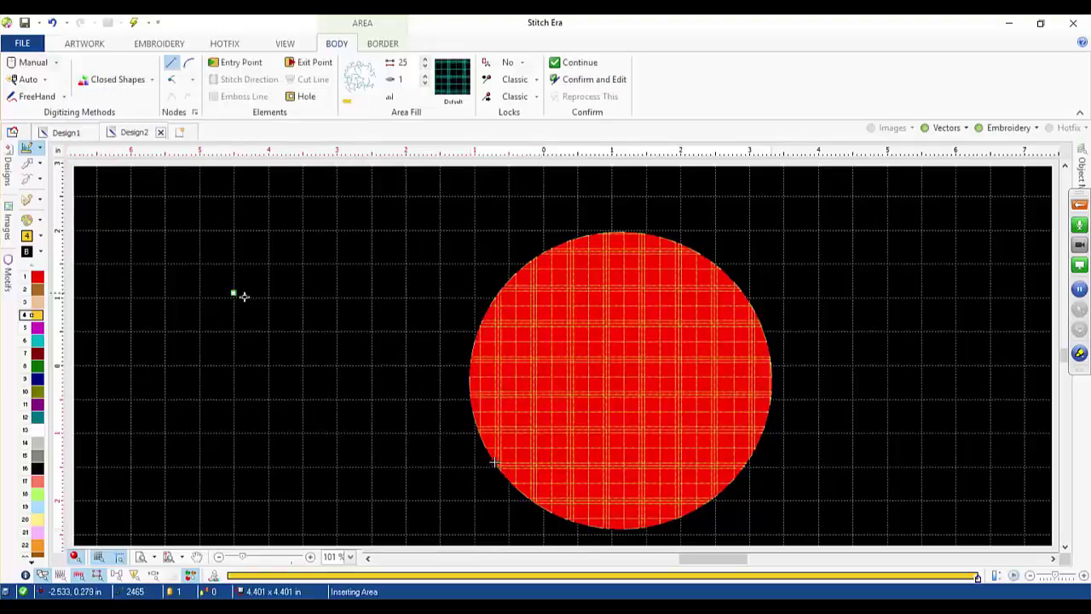
- Change the circle's texture fill to STX-0014 and deselect the area
{"action": "left_click", "coordinate": [26, 161]}
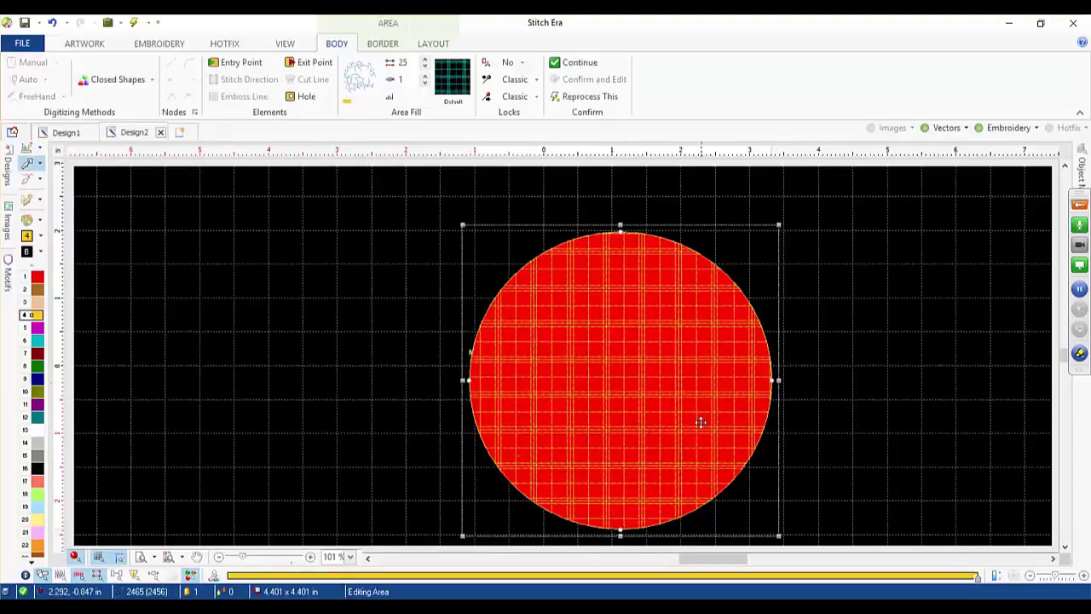
{"action": "left_click", "coordinate": [455, 98]}
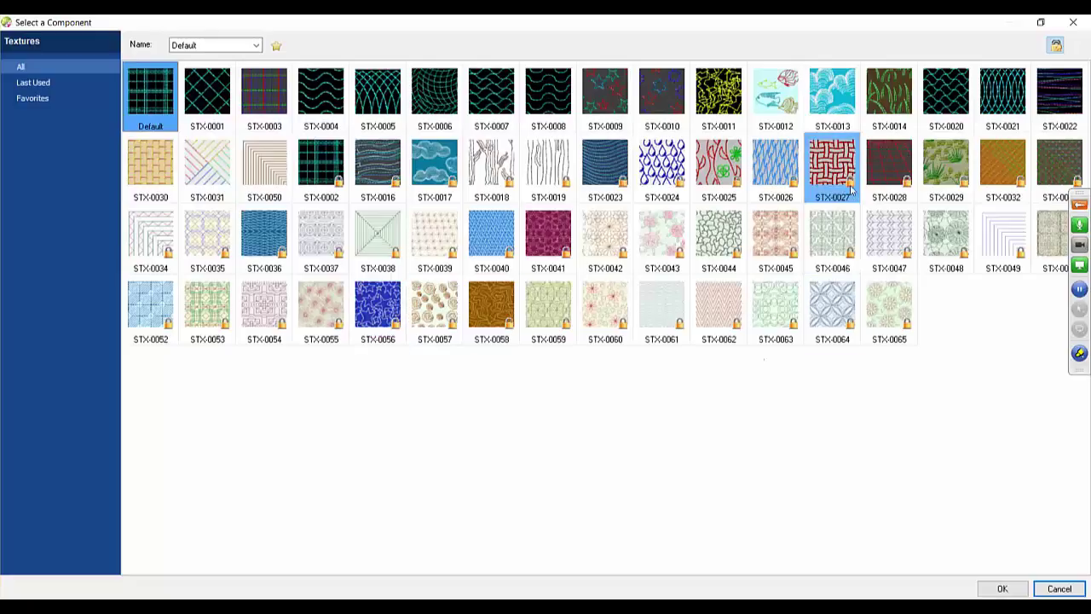
{"action": "left_click", "coordinate": [887, 98]}
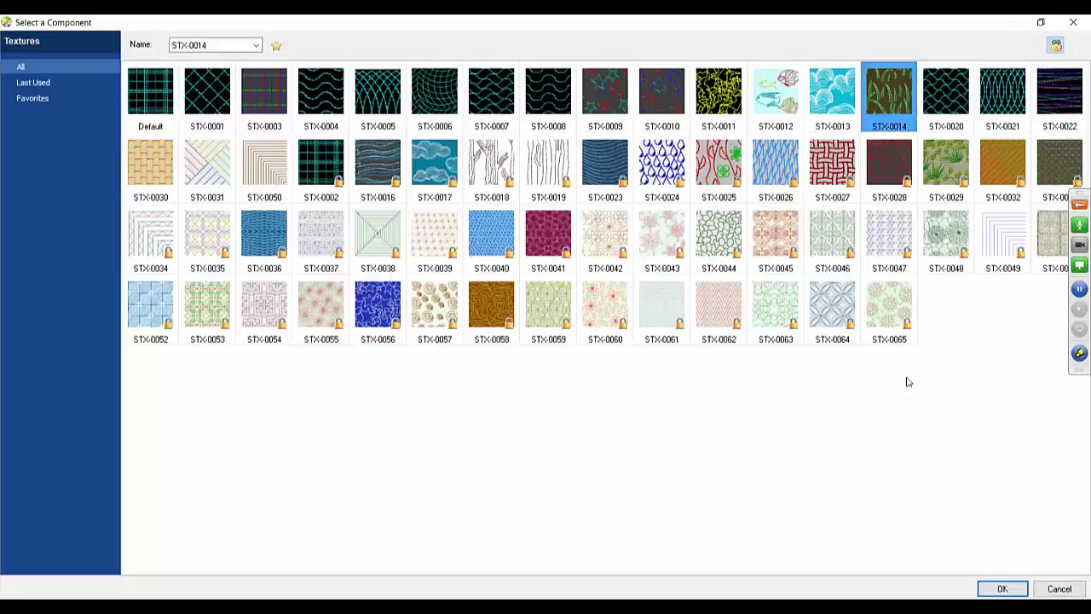
{"action": "left_click", "coordinate": [1002, 588]}
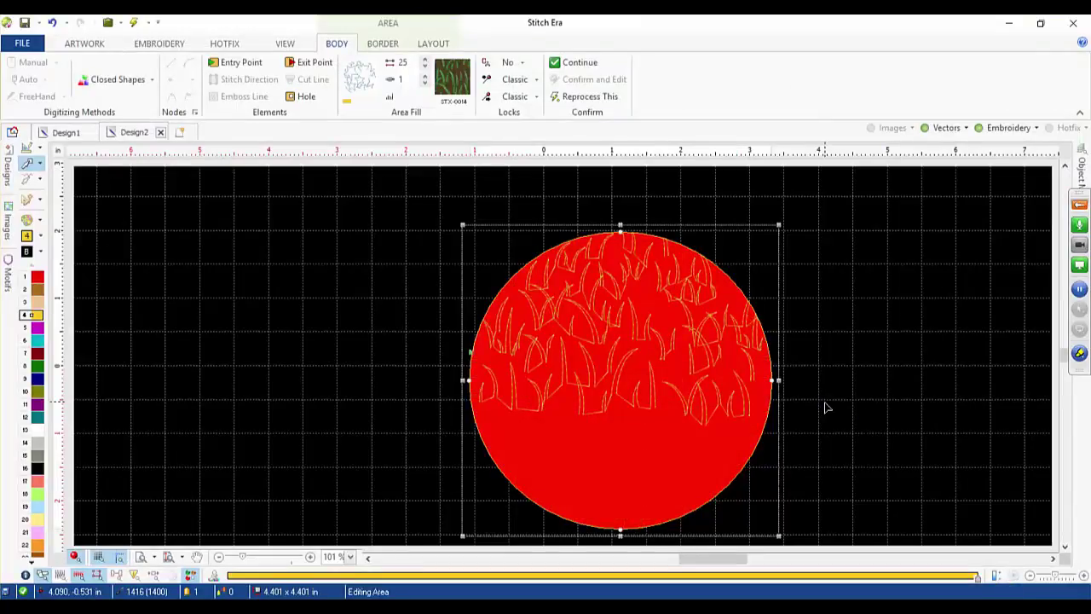
{"action": "left_click", "coordinate": [329, 285]}
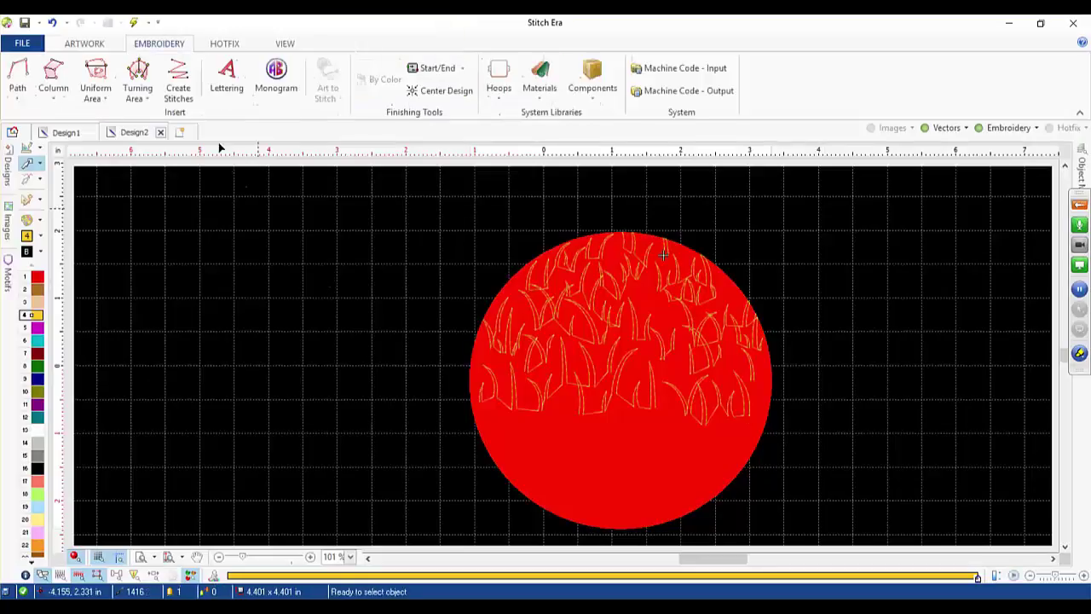
- Draw a closed, hilly area with texture beside the circle in green thread color 8, using straight segments between many outline points
{"action": "left_click", "coordinate": [95, 85]}
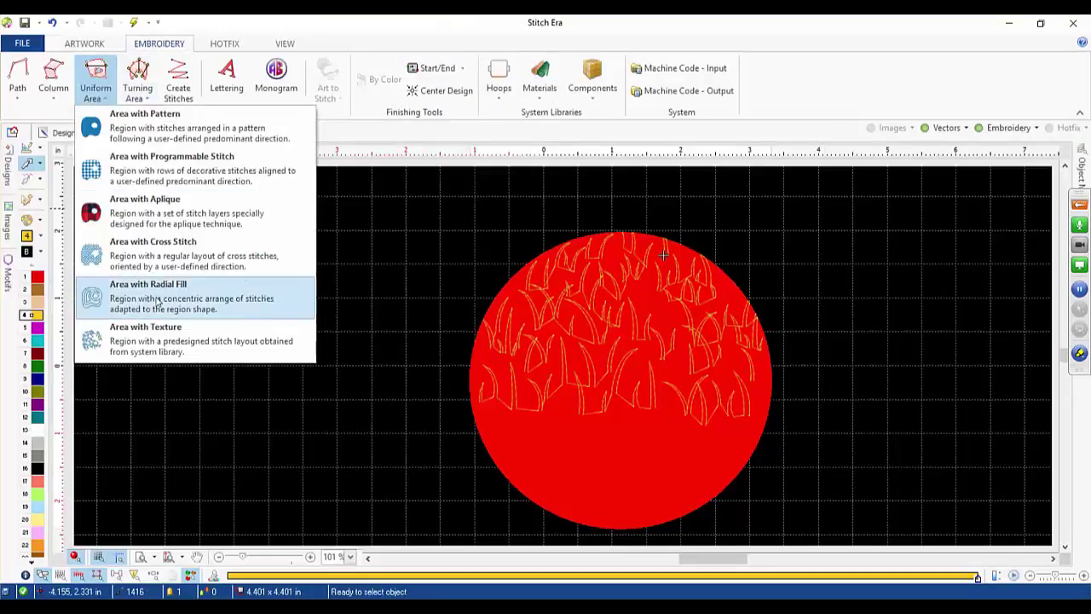
{"action": "left_click", "coordinate": [150, 333]}
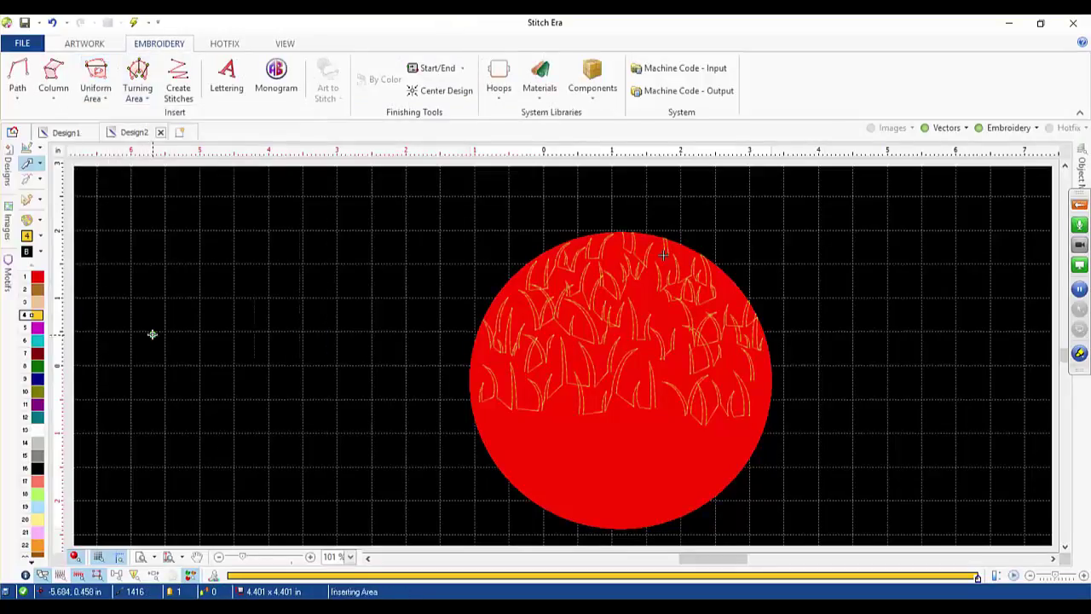
{"action": "left_click", "coordinate": [36, 365]}
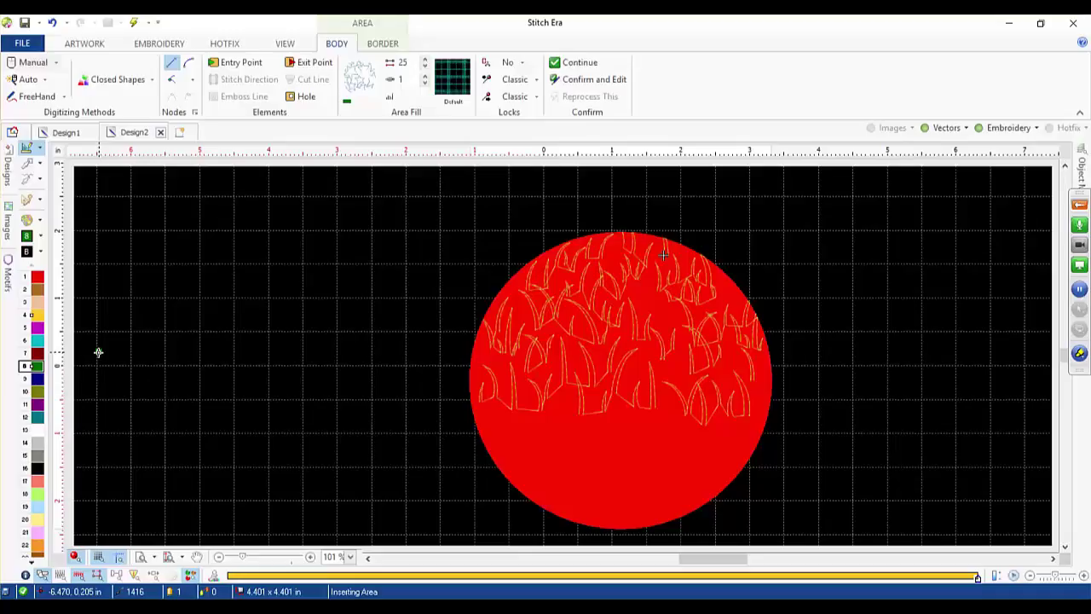
{"action": "left_click", "coordinate": [98, 352]}
{"action": "left_click", "coordinate": [111, 330]}
{"action": "left_click", "coordinate": [144, 316]}
{"action": "left_click", "coordinate": [169, 328]}
{"action": "left_click", "coordinate": [197, 332]}
{"action": "left_click", "coordinate": [231, 296]}
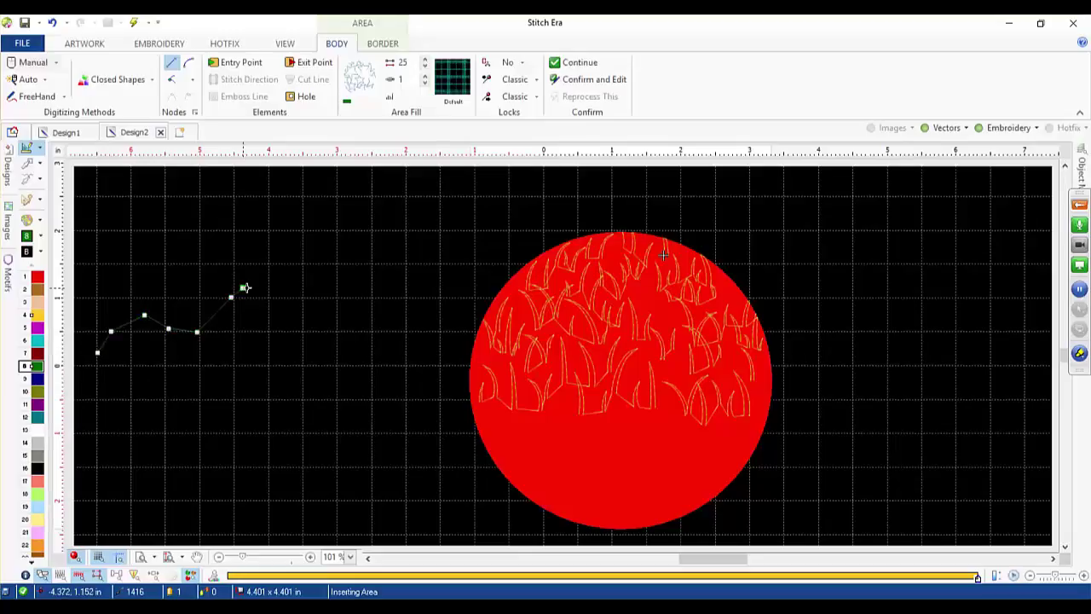
{"action": "left_click", "coordinate": [270, 281]}
{"action": "left_click", "coordinate": [312, 317]}
{"action": "left_click", "coordinate": [343, 299]}
{"action": "left_click", "coordinate": [371, 303]}
{"action": "left_click", "coordinate": [400, 332]}
{"action": "left_click", "coordinate": [413, 334]}
{"action": "left_click", "coordinate": [436, 346]}
{"action": "left_click", "coordinate": [448, 364]}
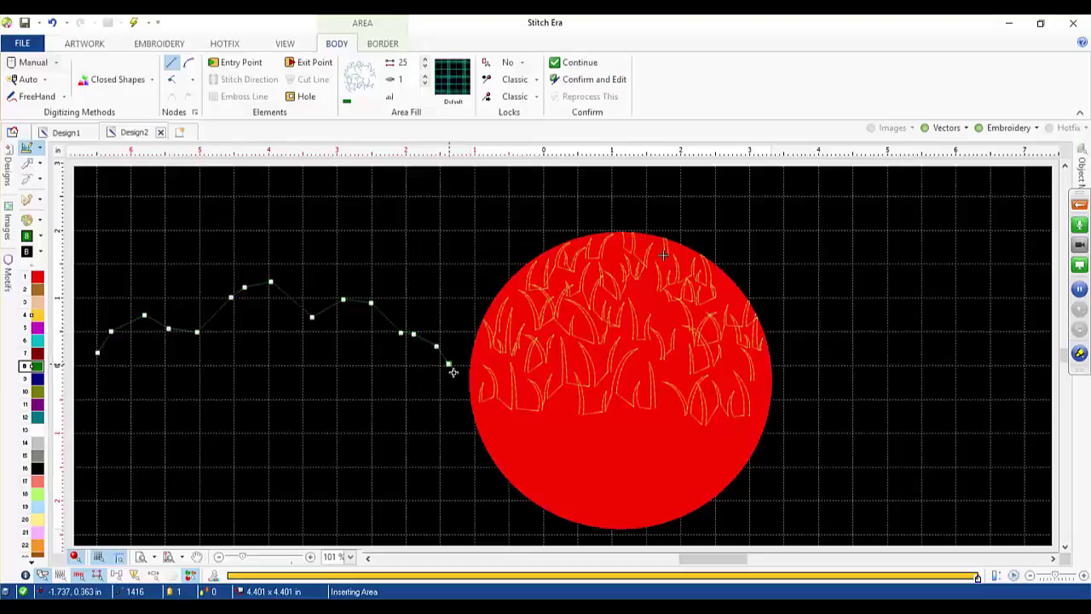
{"action": "left_click", "coordinate": [458, 378]}
{"action": "left_click", "coordinate": [454, 405]}
{"action": "left_click", "coordinate": [427, 399]}
{"action": "left_click", "coordinate": [413, 389]}
{"action": "left_click", "coordinate": [392, 386]}
{"action": "left_click", "coordinate": [378, 396]}
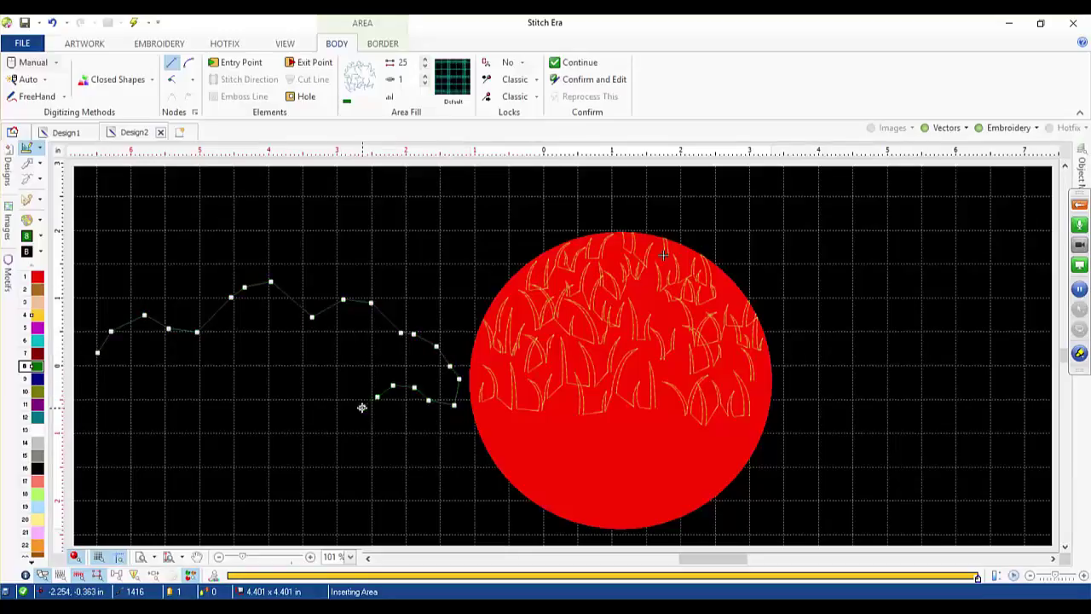
{"action": "left_click", "coordinate": [333, 401]}
{"action": "left_click", "coordinate": [295, 390]}
{"action": "left_click", "coordinate": [282, 387]}
{"action": "left_click", "coordinate": [261, 391]}
{"action": "left_click", "coordinate": [247, 398]}
{"action": "left_click", "coordinate": [226, 405]}
{"action": "left_click", "coordinate": [210, 411]}
{"action": "left_click", "coordinate": [192, 411]}
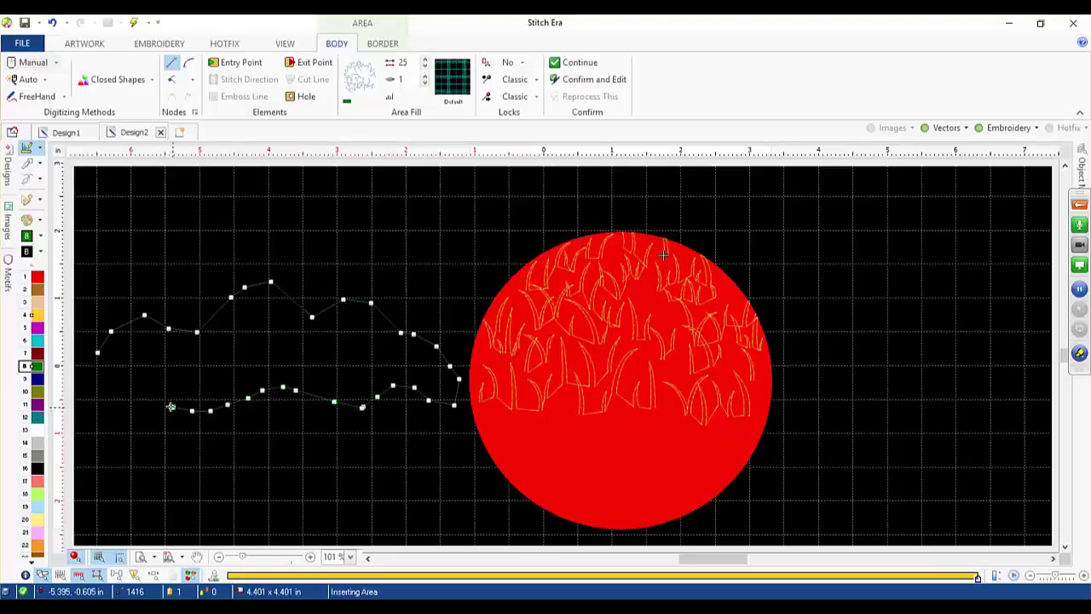
{"action": "left_click", "coordinate": [172, 406]}
{"action": "left_click", "coordinate": [160, 401]}
{"action": "left_click", "coordinate": [151, 398]}
{"action": "left_click", "coordinate": [125, 404]}
{"action": "left_click", "coordinate": [103, 398]}
{"action": "left_click", "coordinate": [101, 395]}
{"action": "left_click", "coordinate": [86, 388]}
{"action": "left_click", "coordinate": [82, 370]}
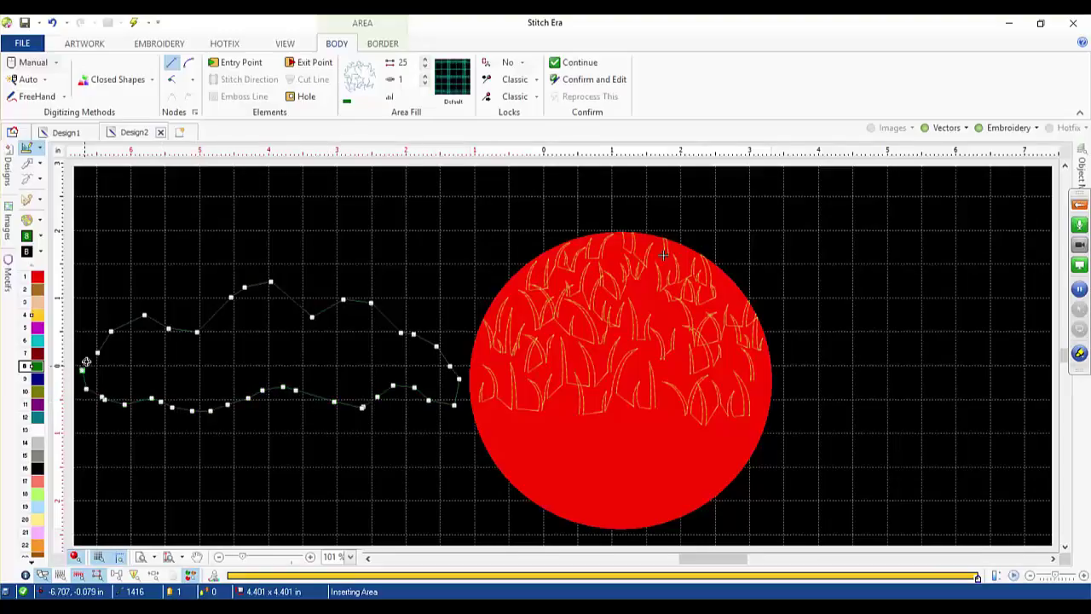
{"action": "left_click", "coordinate": [99, 353]}
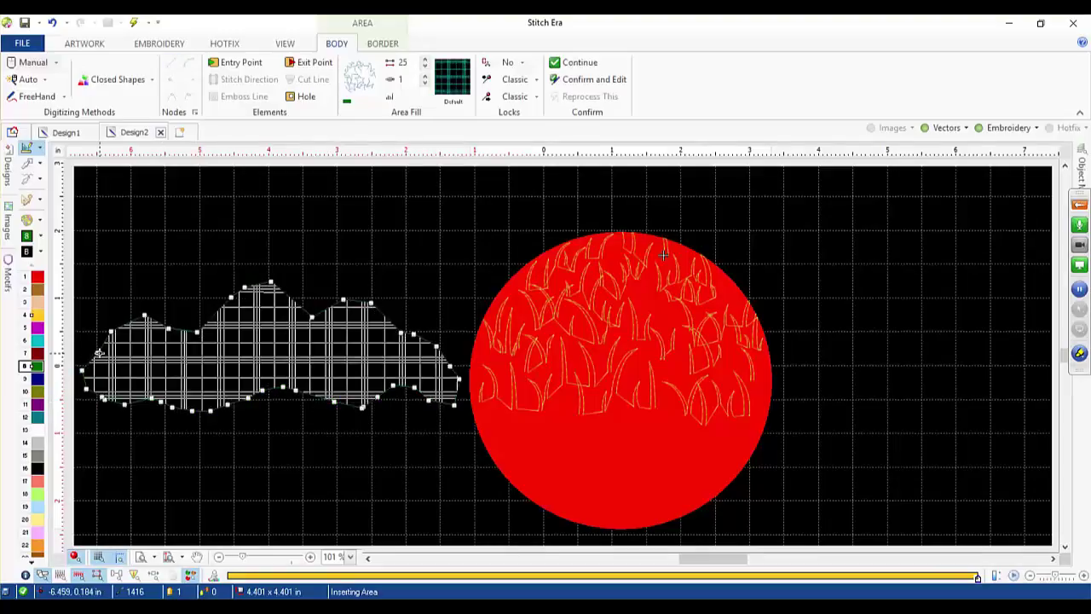
- Set the green hilly area's texture to STX-0014 and deselect it
{"action": "left_click", "coordinate": [26, 165]}
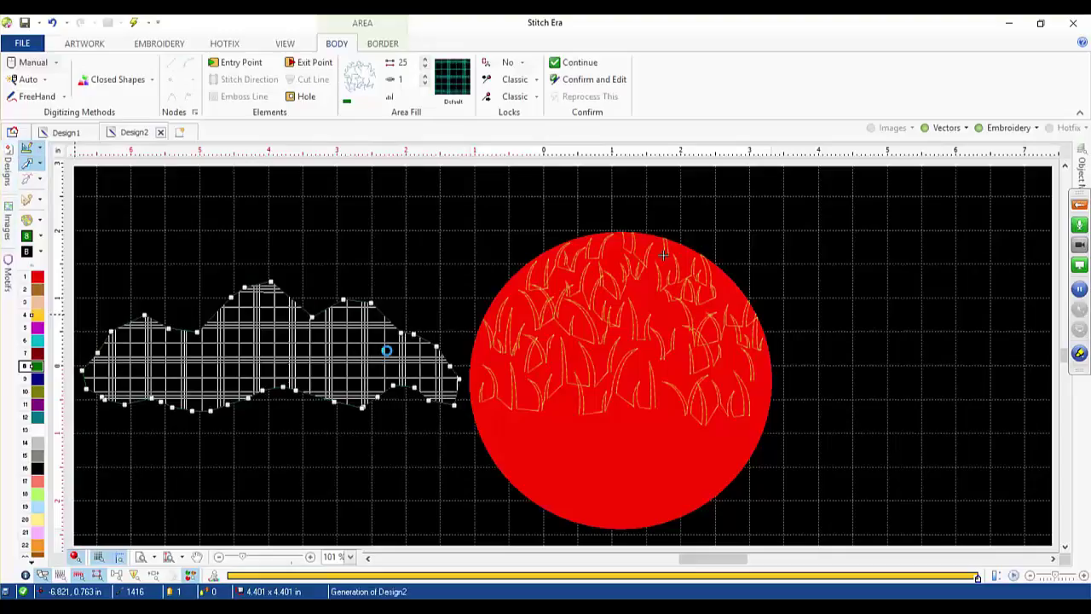
{"action": "left_click", "coordinate": [455, 96]}
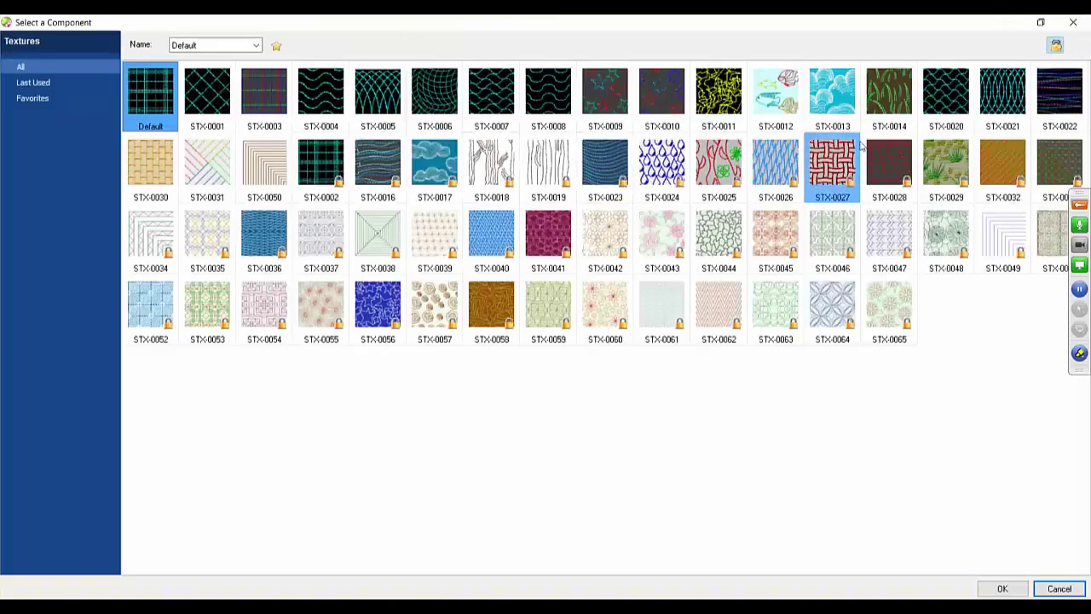
{"action": "left_click", "coordinate": [887, 109]}
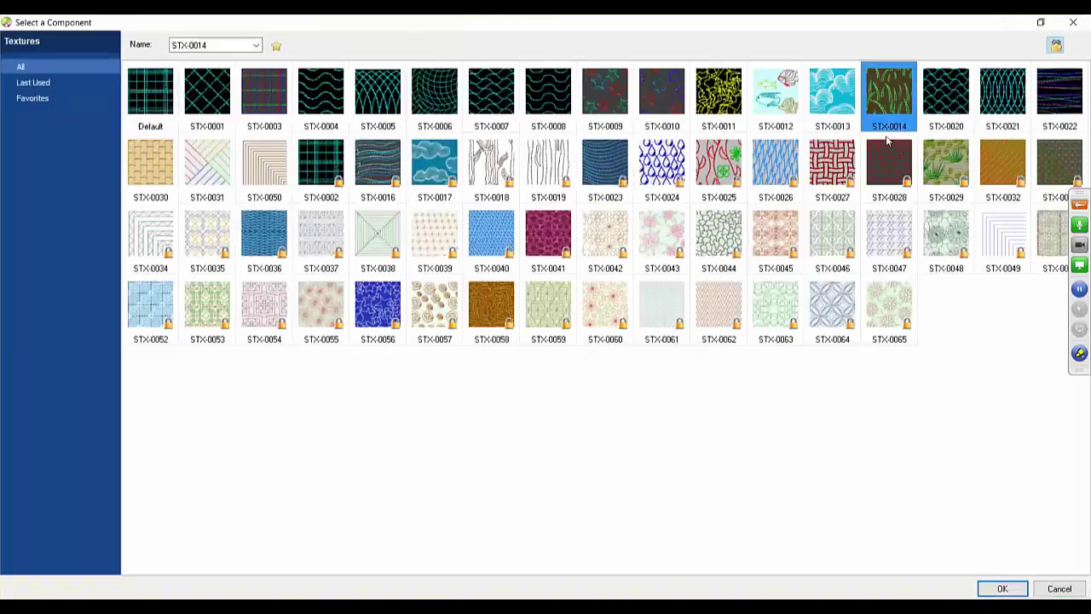
{"action": "left_click", "coordinate": [999, 589]}
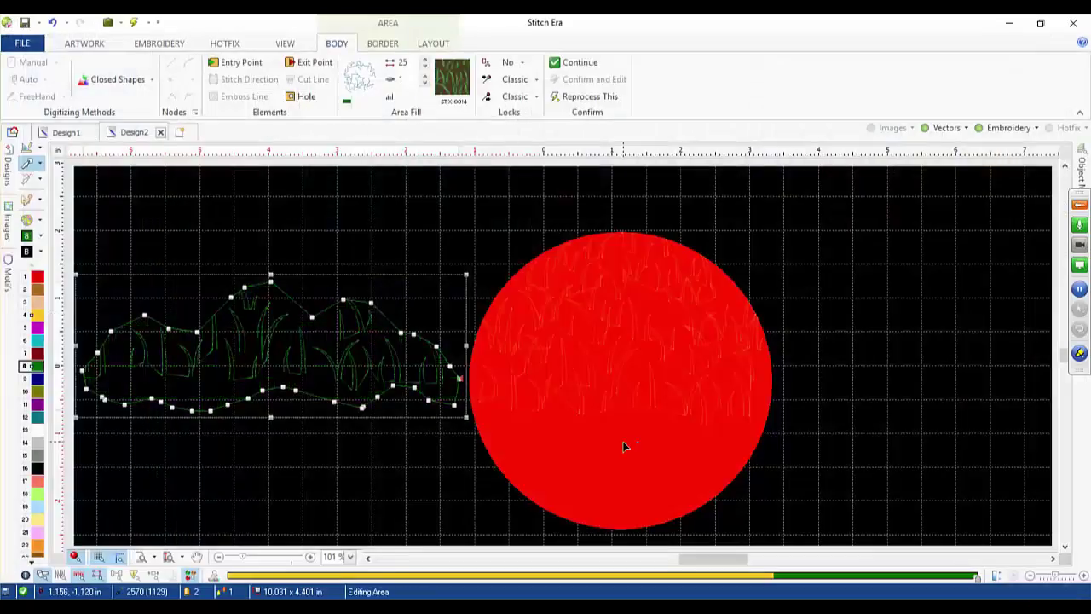
{"action": "left_click", "coordinate": [359, 196]}
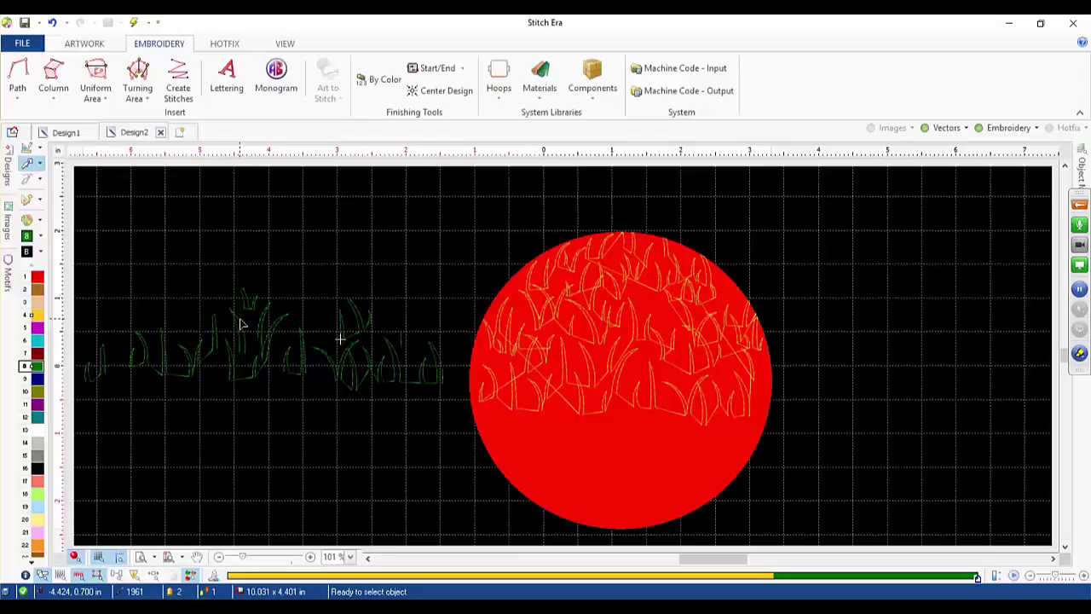
{"action": "left_click", "coordinate": [17, 77]}
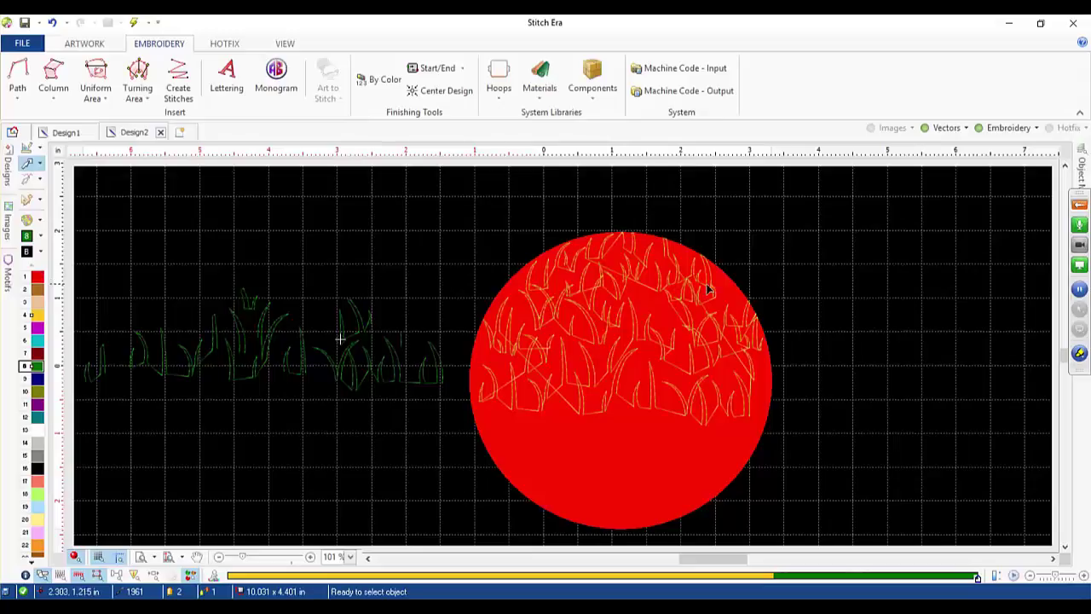
{"action": "left_click", "coordinate": [1080, 205]}
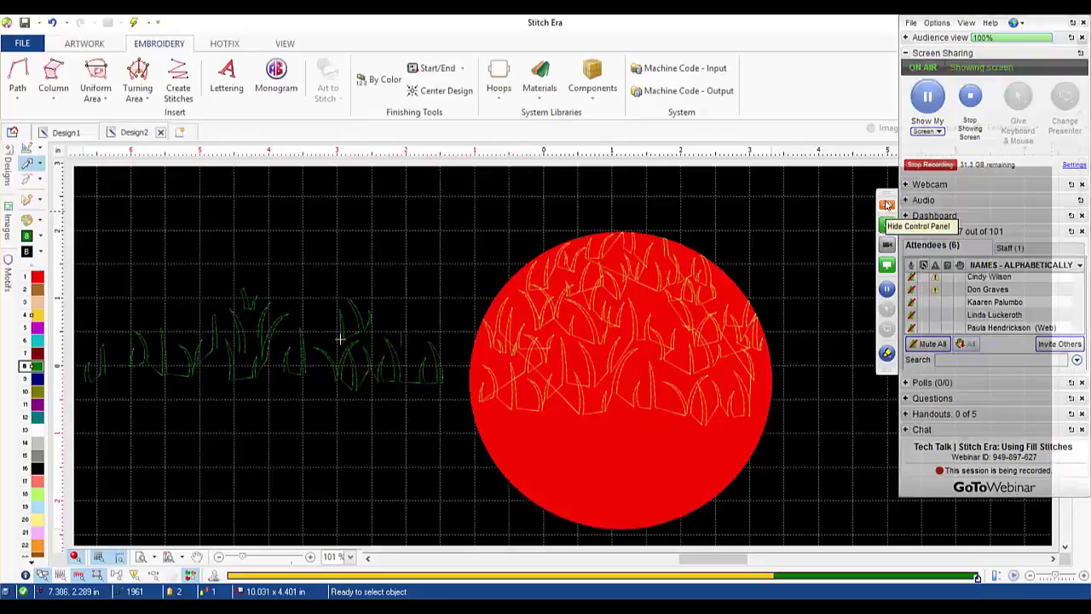
{"action": "left_click", "coordinate": [886, 206]}
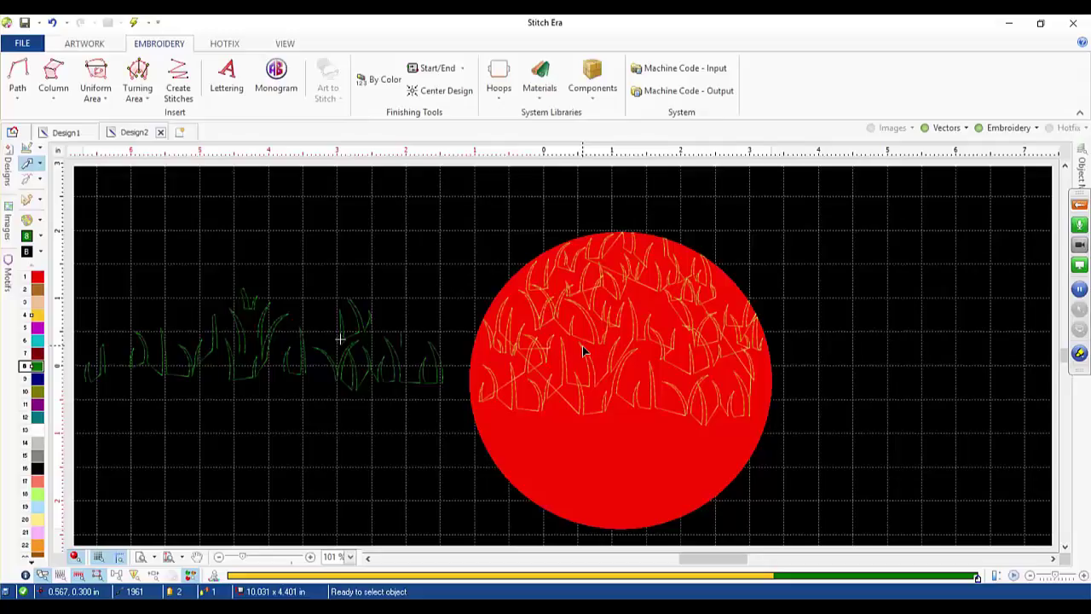
{"action": "left_click", "coordinate": [102, 92]}
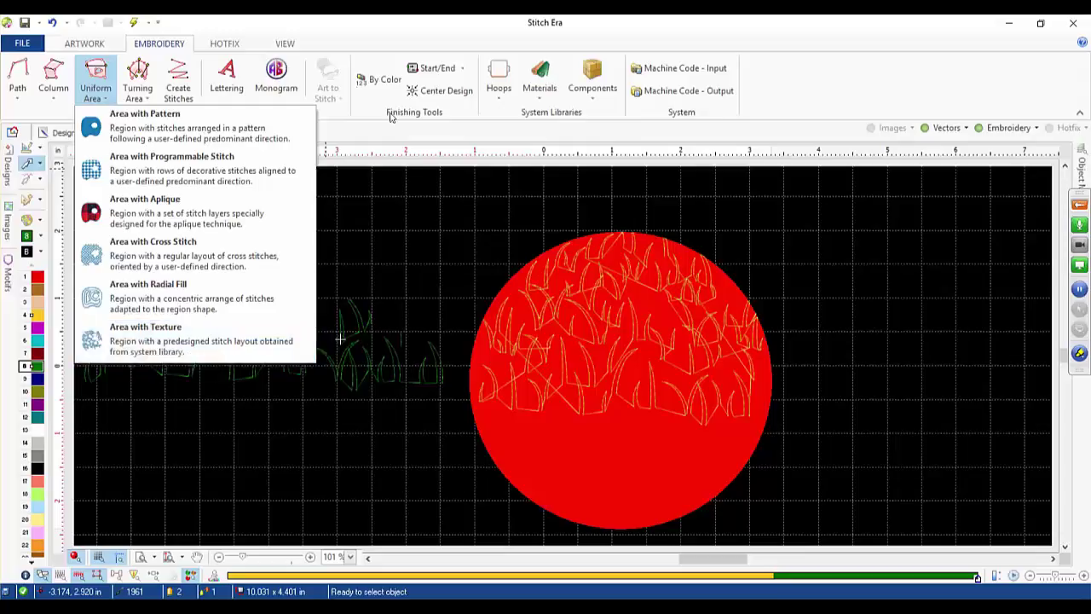
{"action": "left_click", "coordinate": [391, 214]}
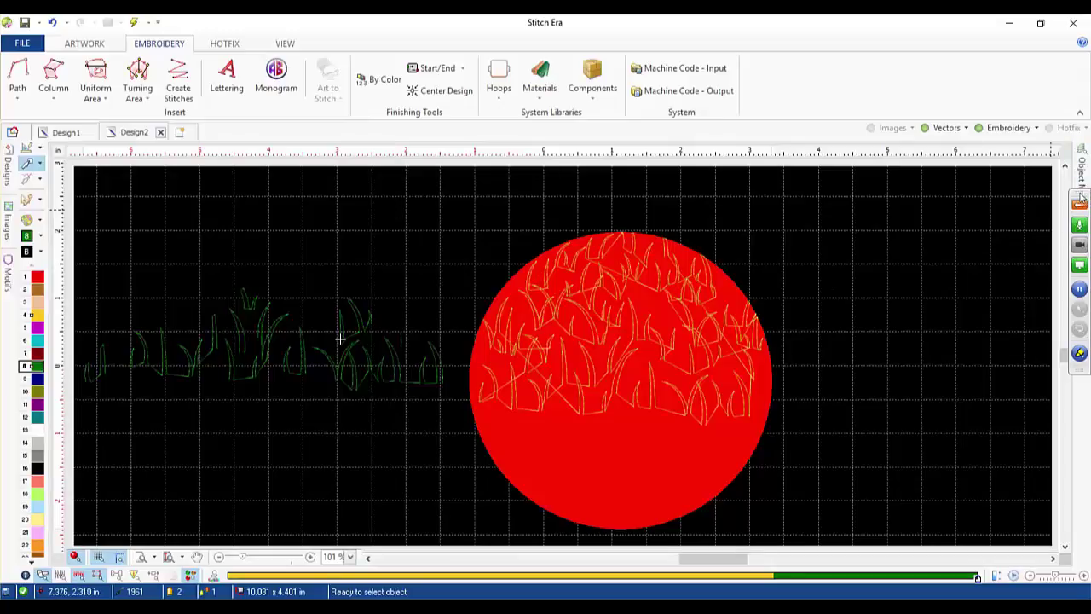
{"action": "left_click_drag", "start_coordinate": [1084, 199], "coordinate": [1088, 62]}
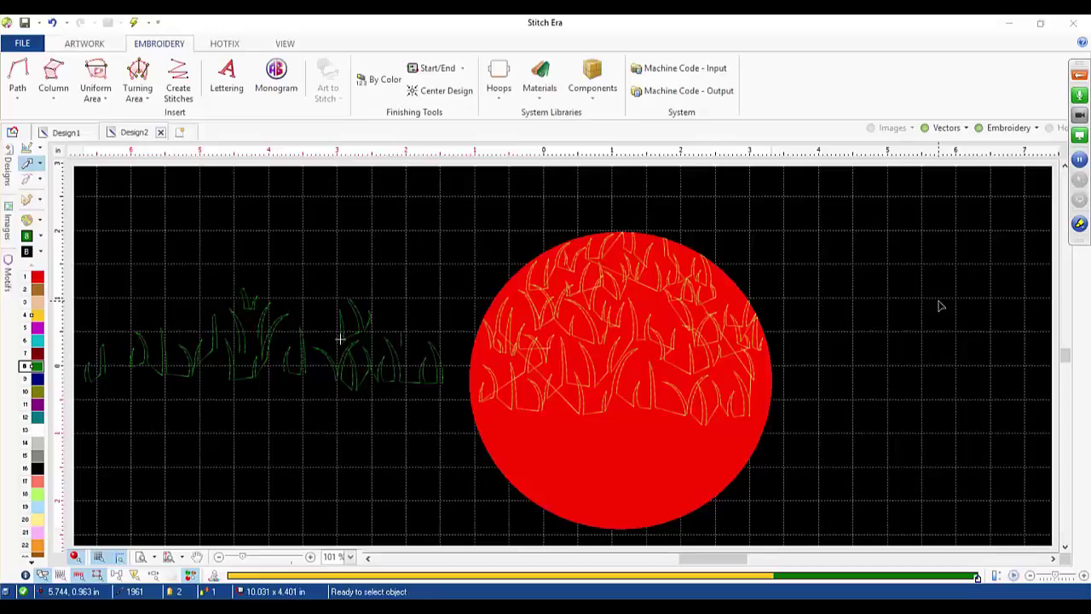
- Clear the pending attendee question from the GoToWebinar questions list and hide the webinar control panel
{"action": "left_click", "coordinate": [1078, 77]}
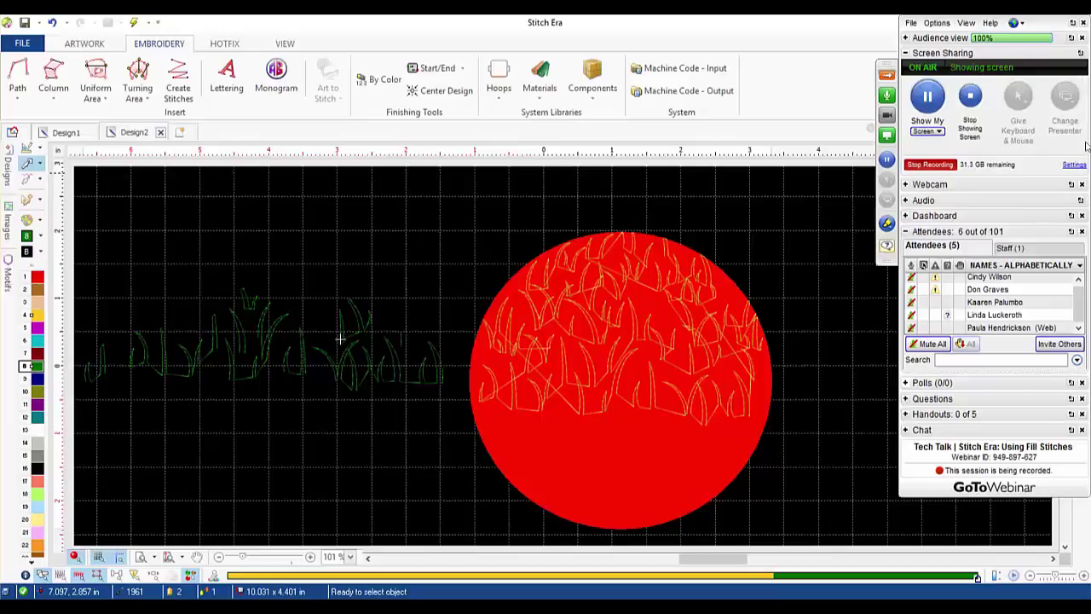
{"action": "left_click", "coordinate": [886, 245]}
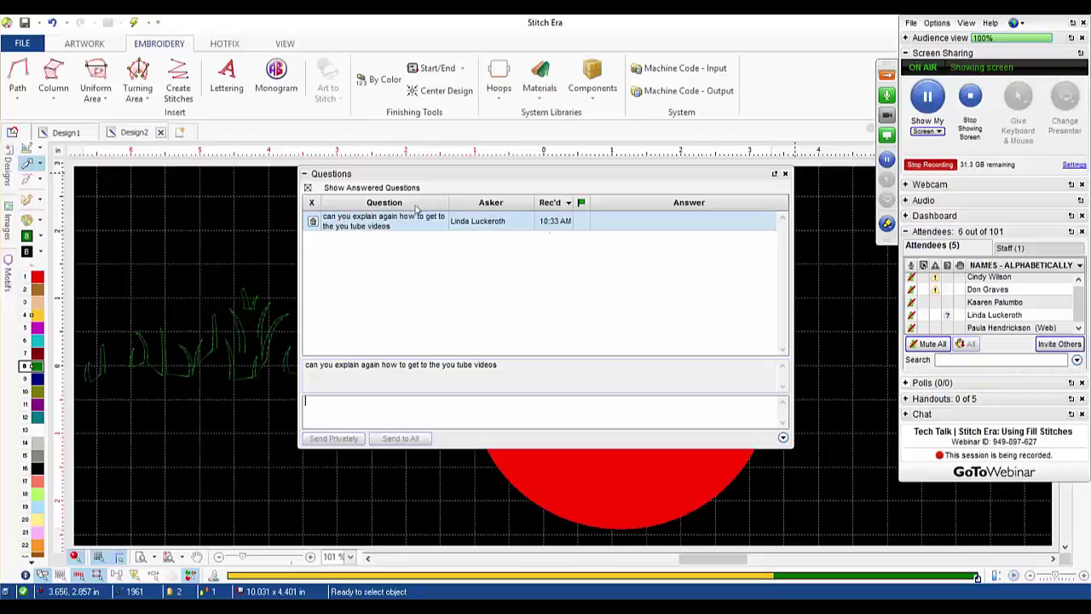
{"action": "left_click", "coordinate": [313, 223]}
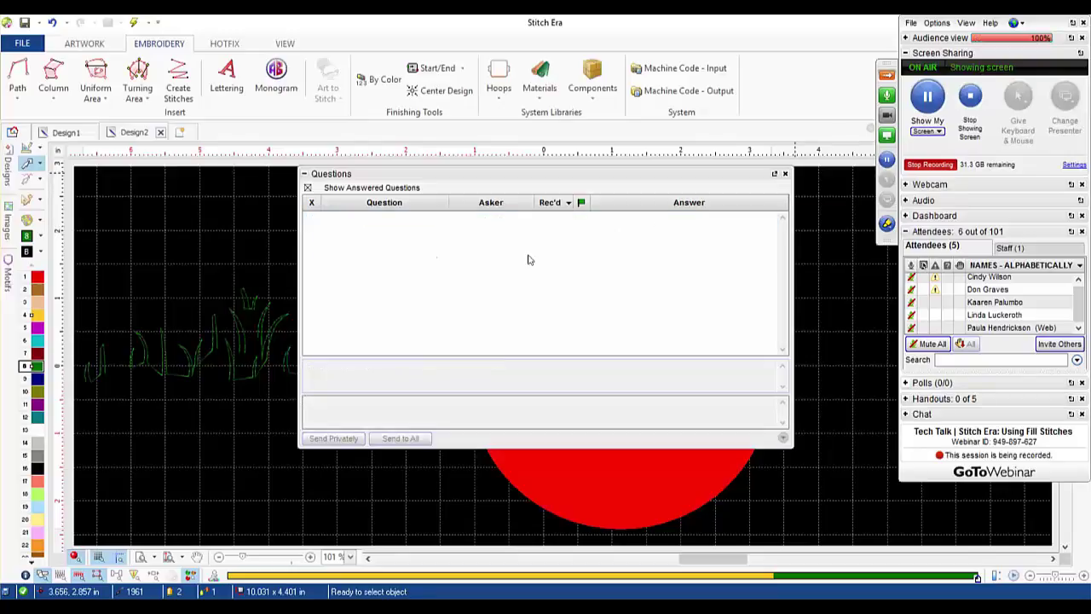
{"action": "left_click", "coordinate": [784, 174]}
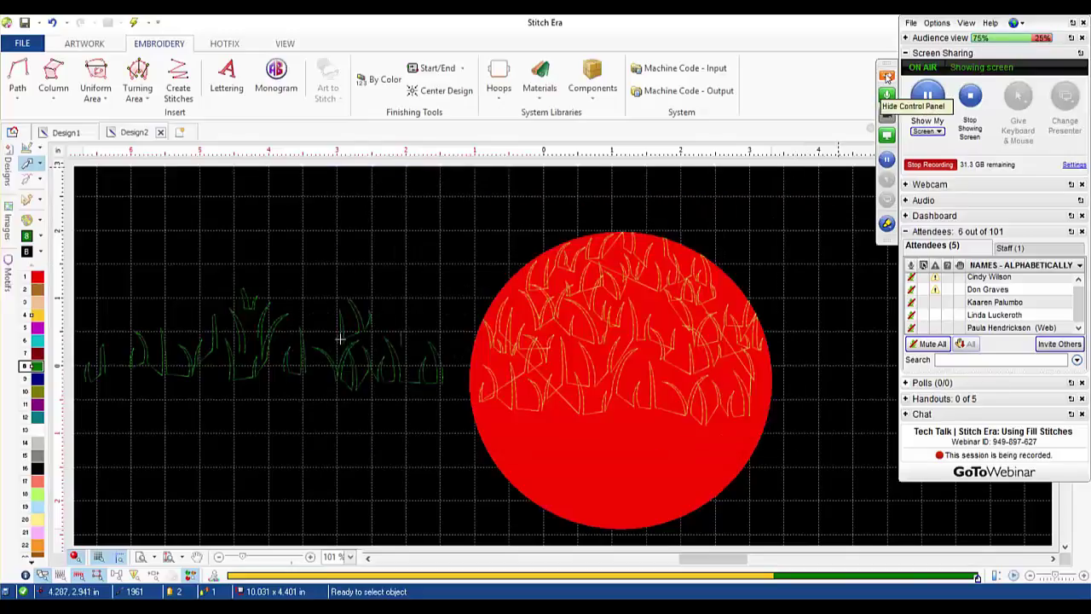
{"action": "left_click", "coordinate": [886, 77]}
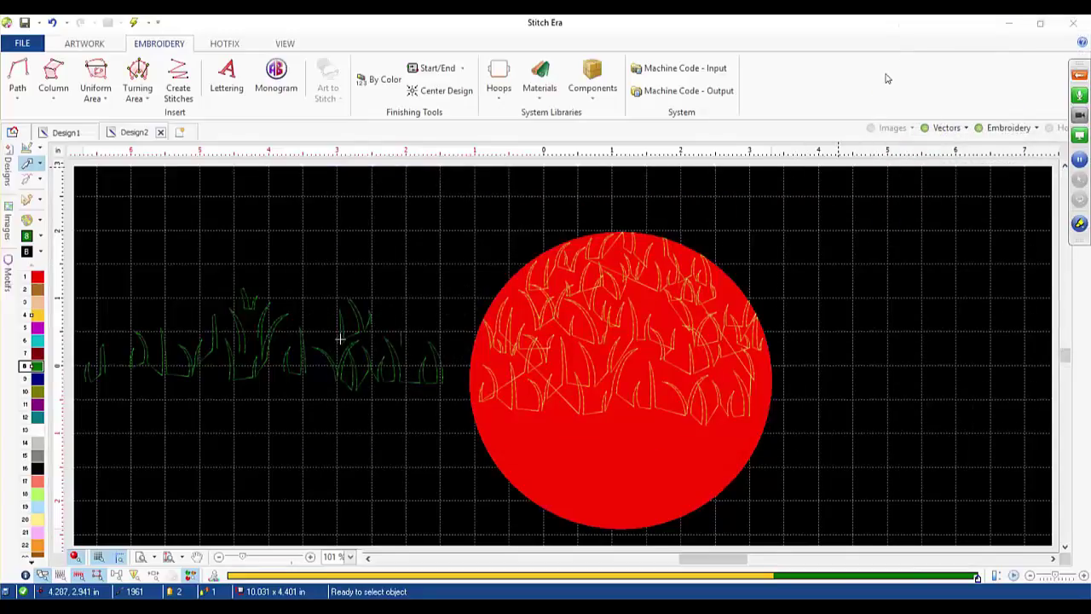